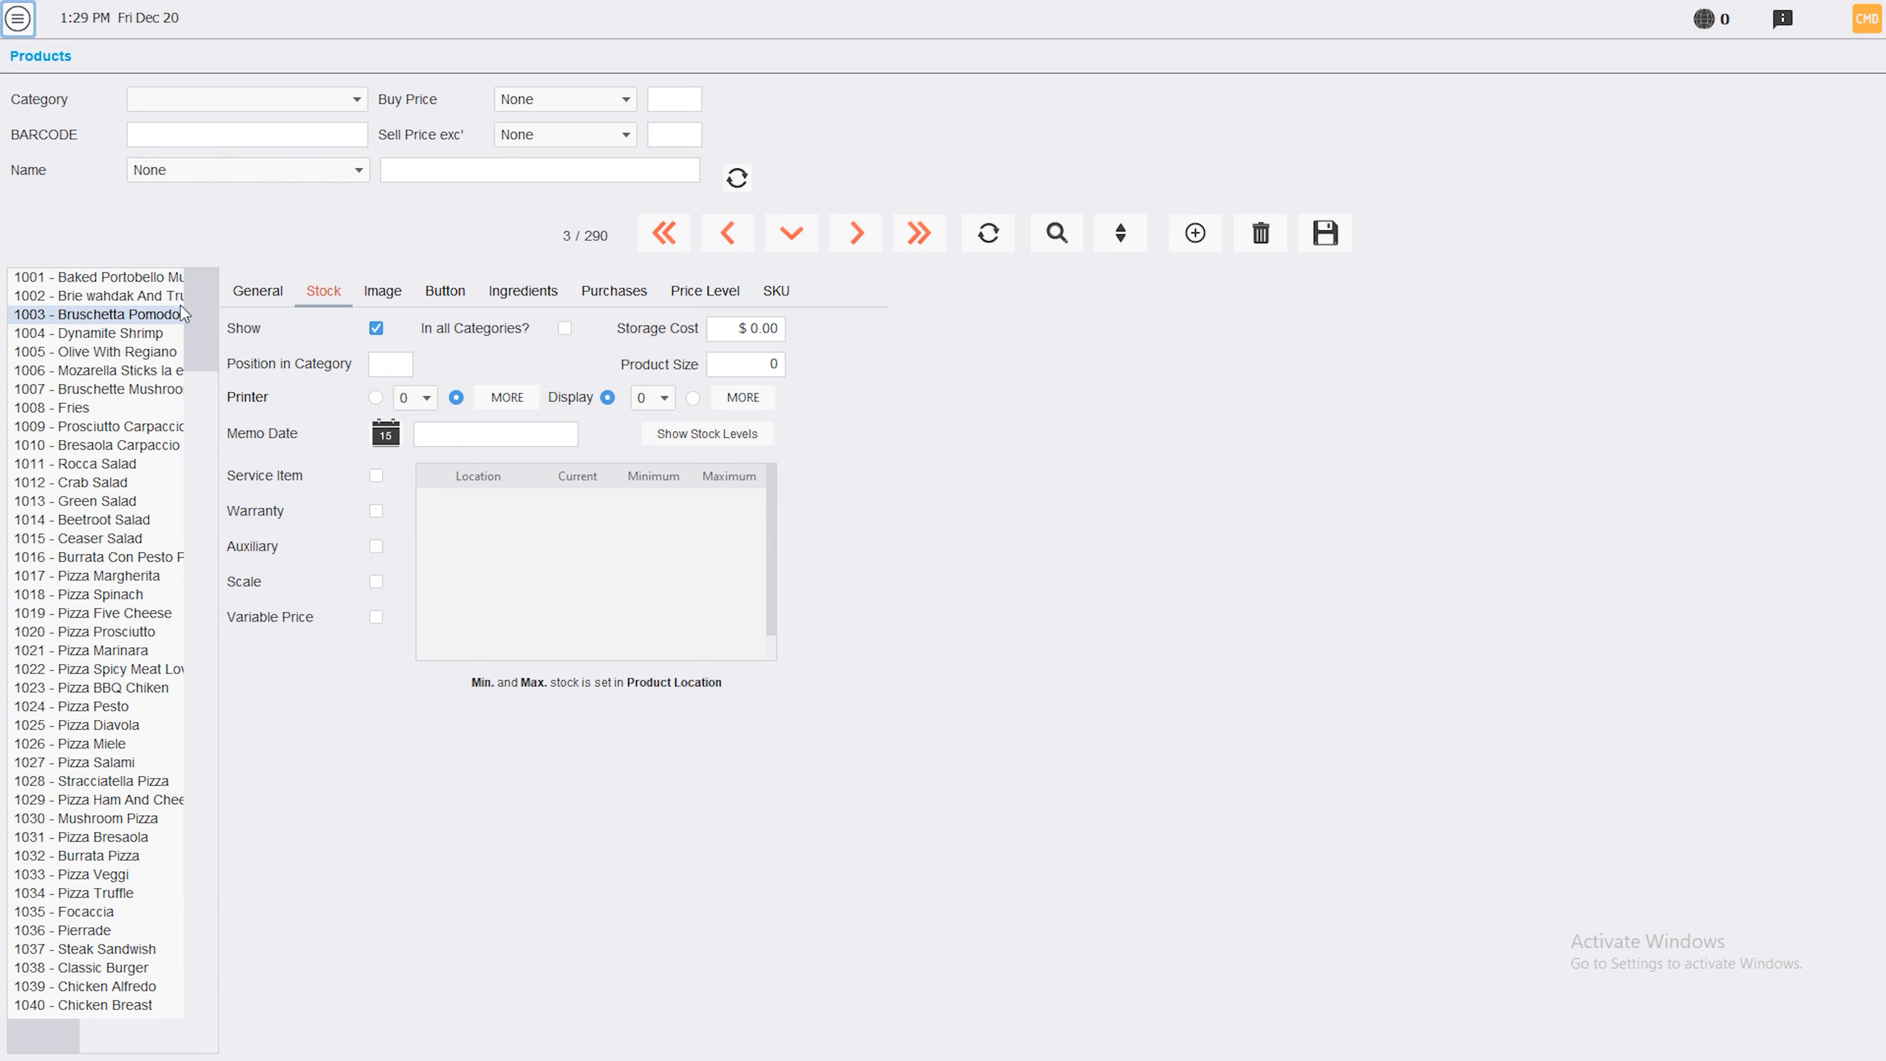
# On the Products Stock tab, open the Category filter dropdown
pyautogui.click(308, 104)
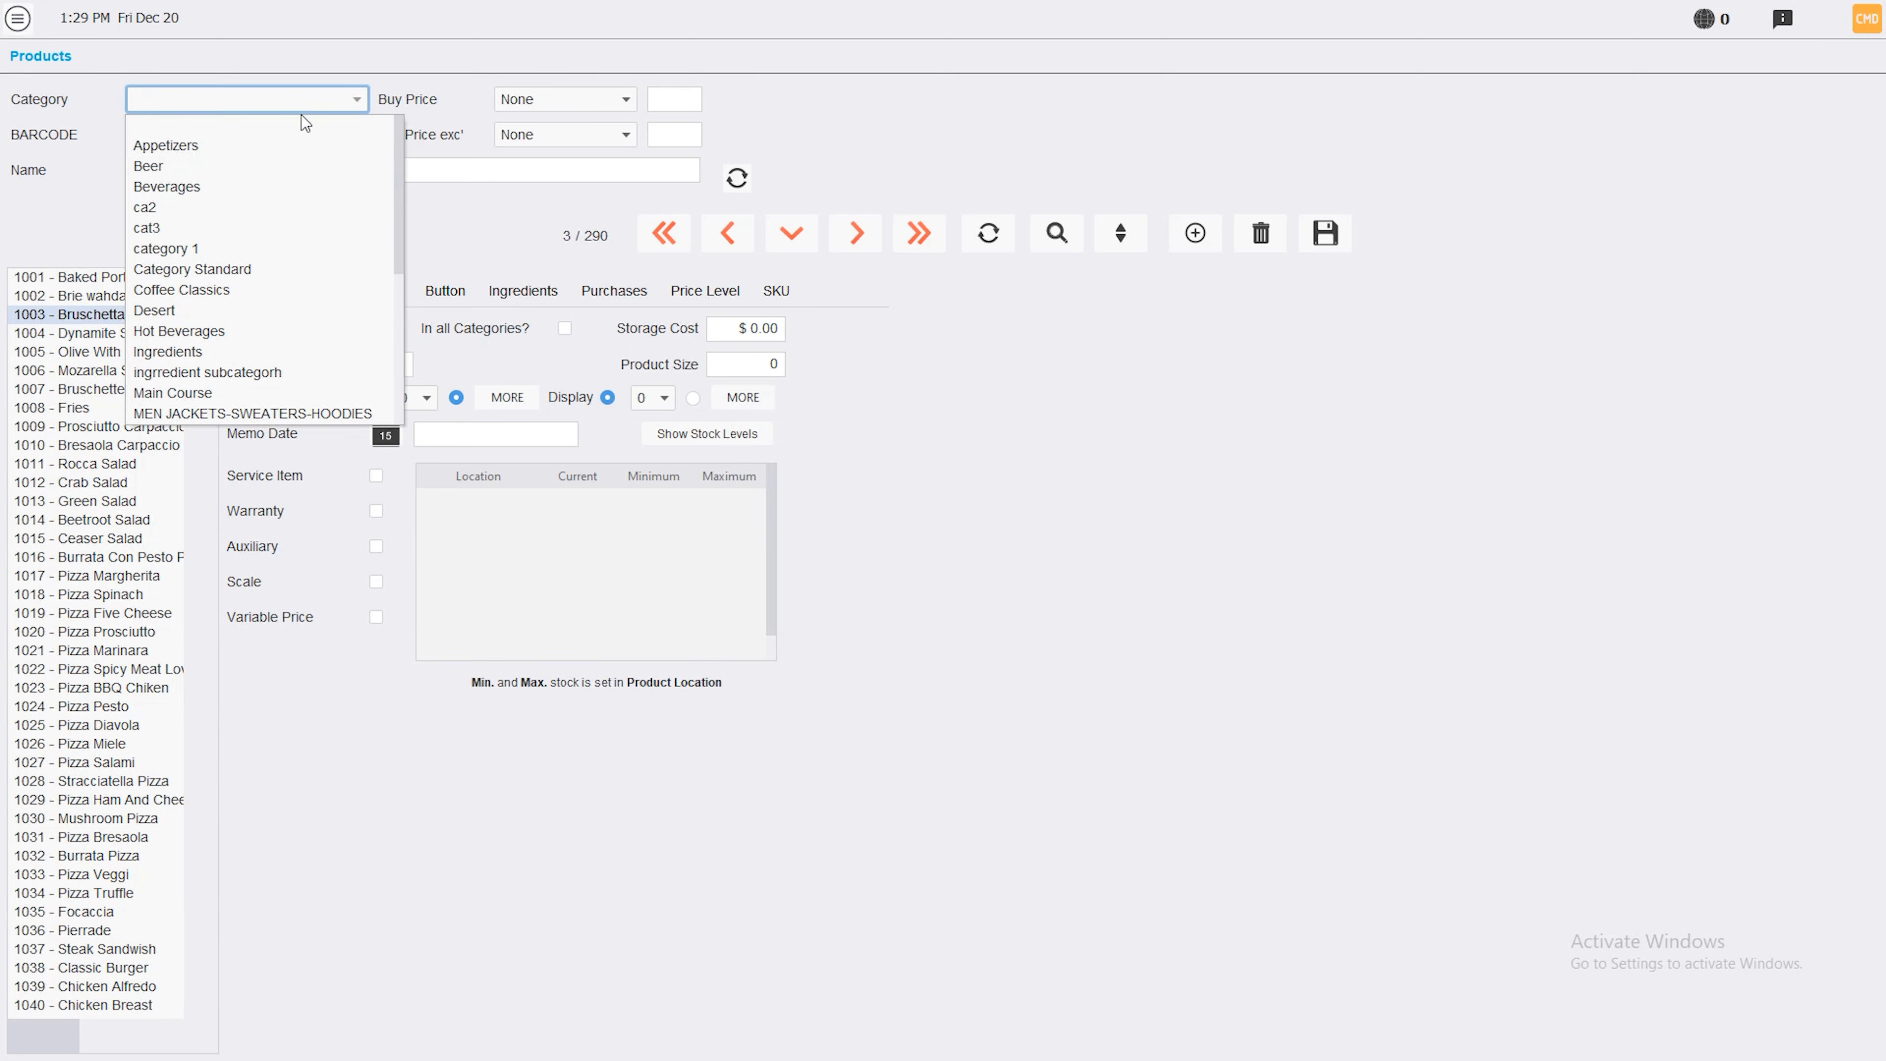
# Filter to Hot Beverages, flag Hot Chocolate, Turkish Coffee and Nescafe Gold as Auxiliary, and save
pyautogui.click(275, 328)
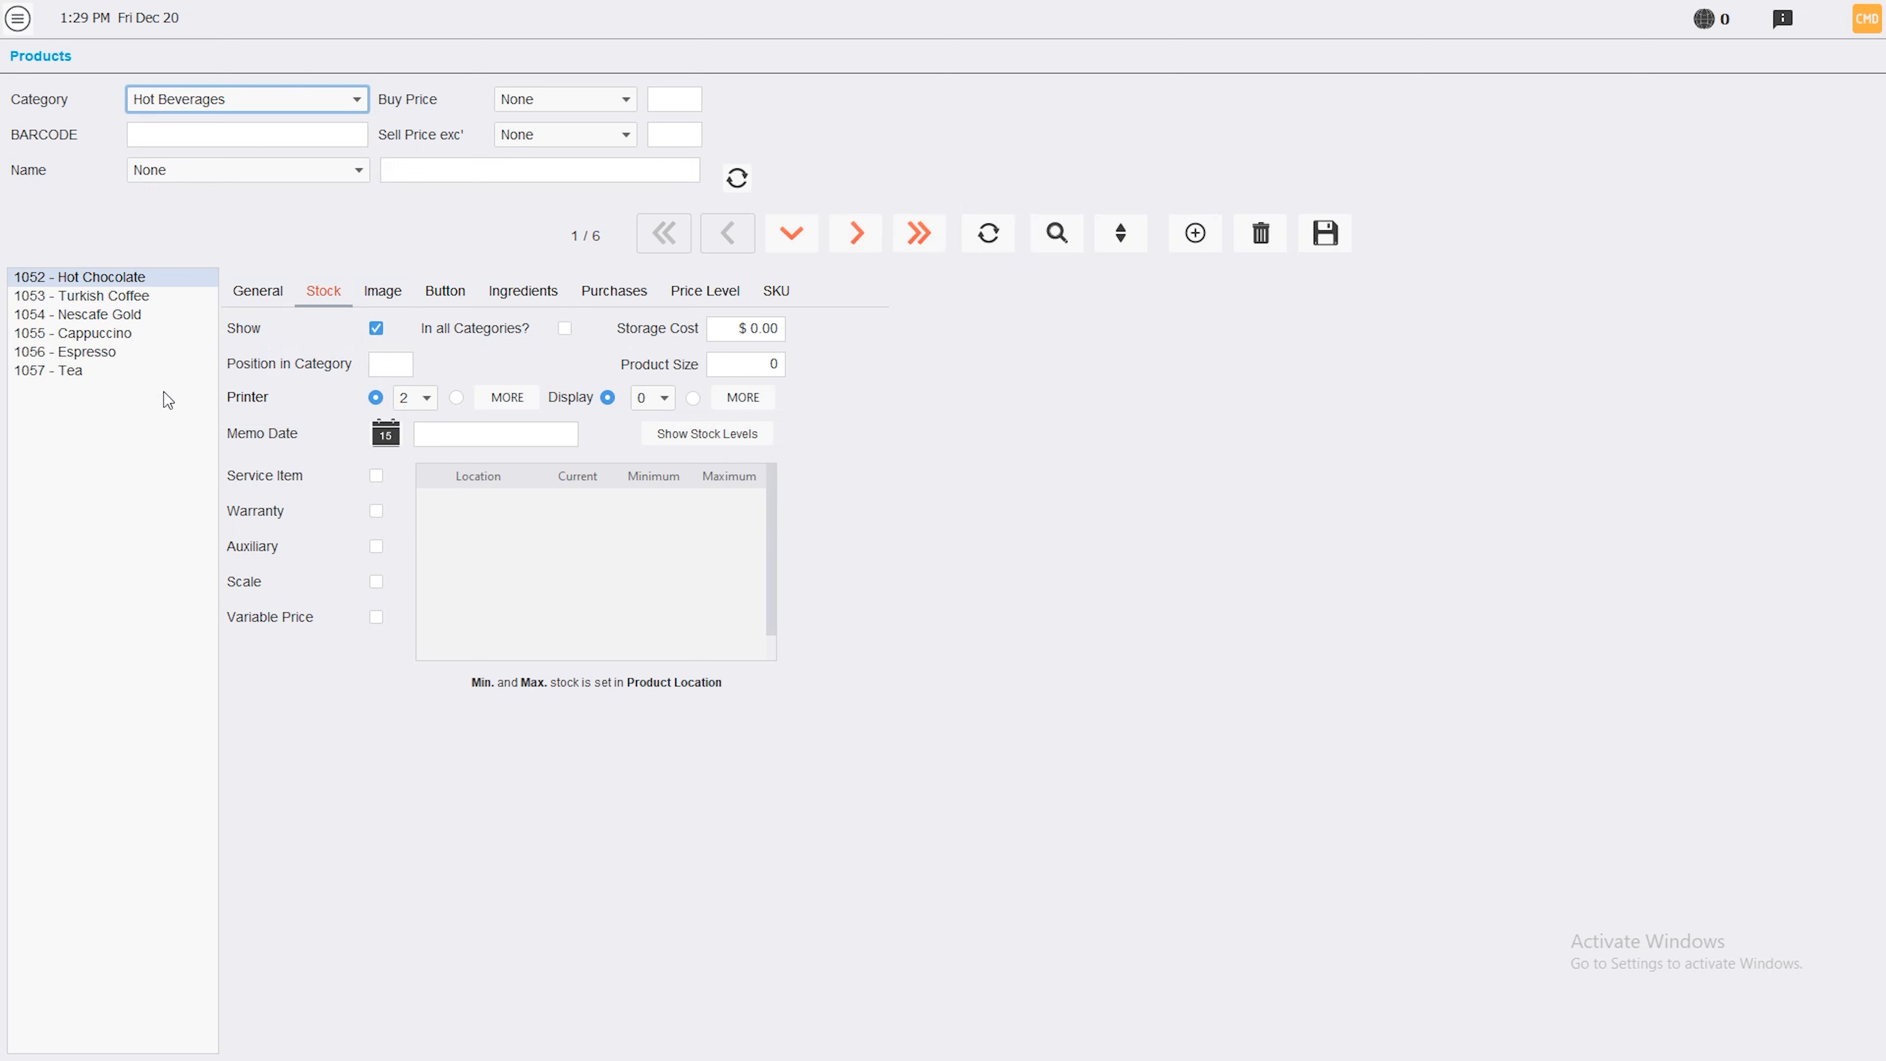
pyautogui.click(375, 546)
pyautogui.click(98, 295)
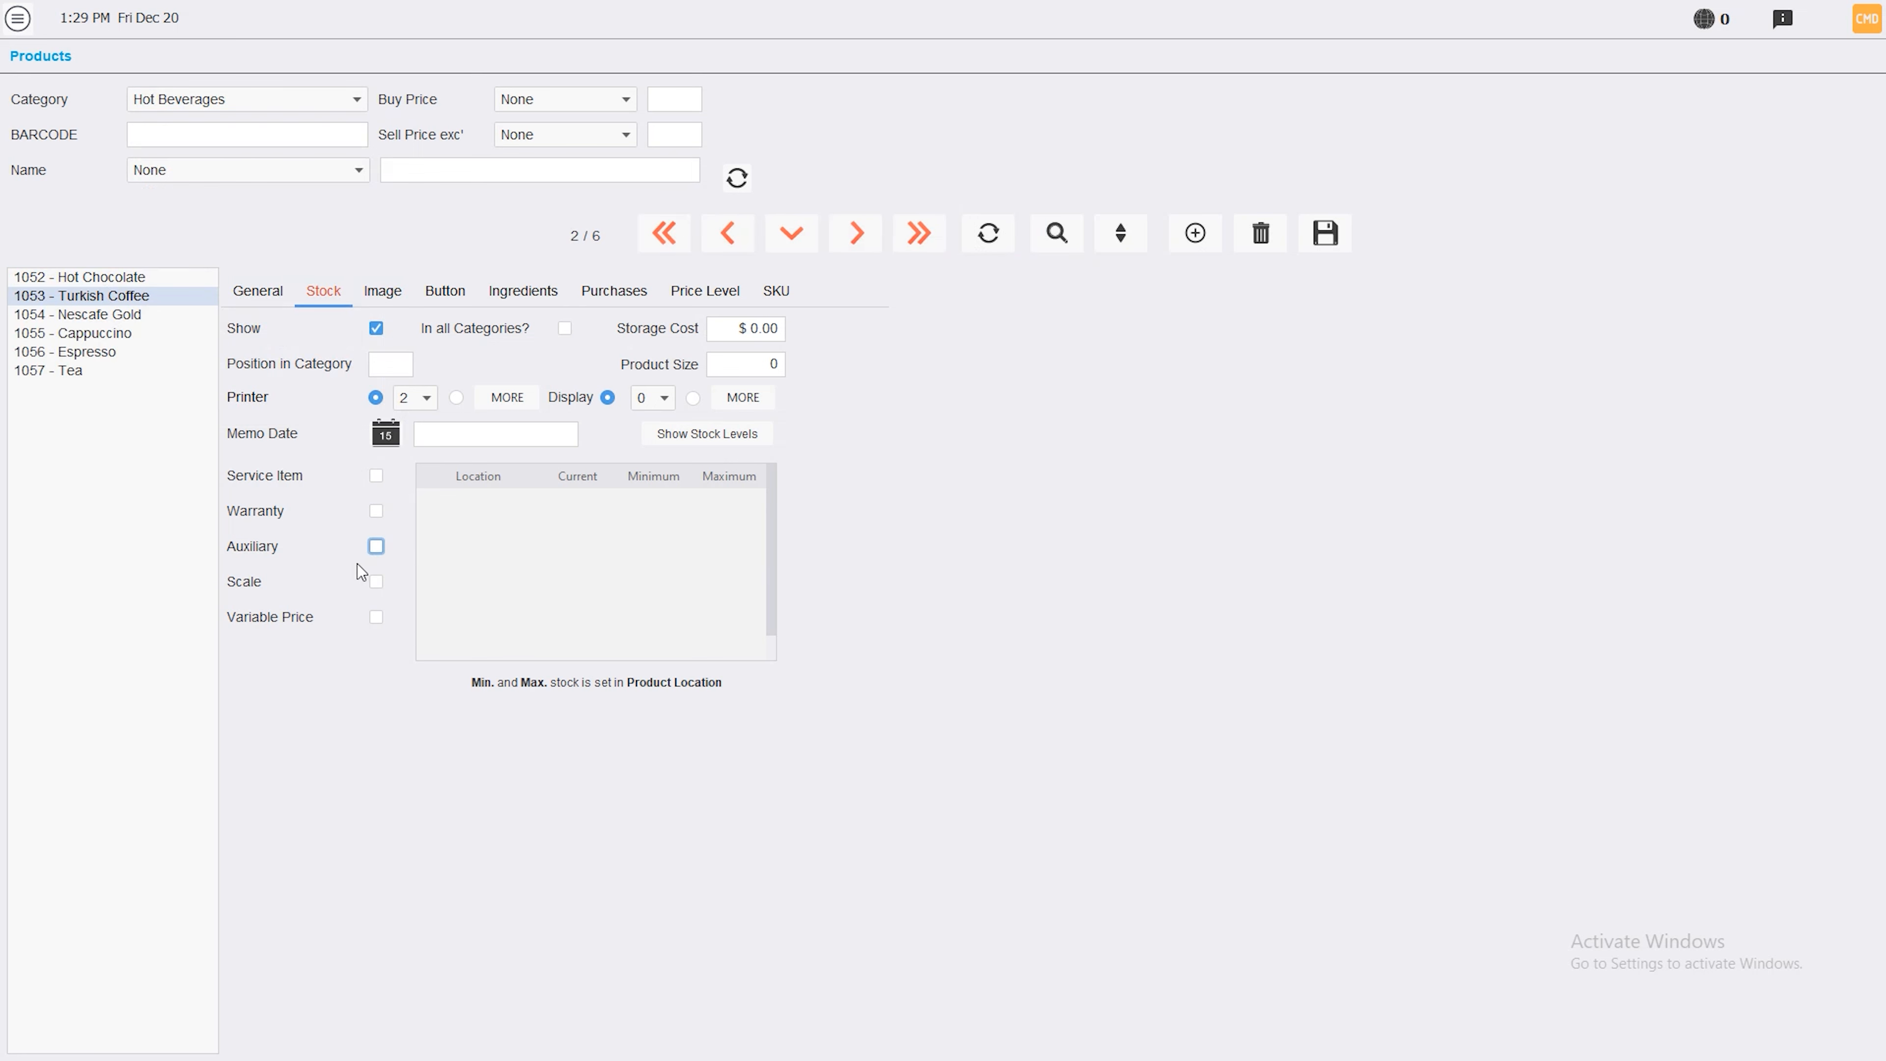
pyautogui.click(376, 546)
pyautogui.click(110, 314)
pyautogui.click(375, 546)
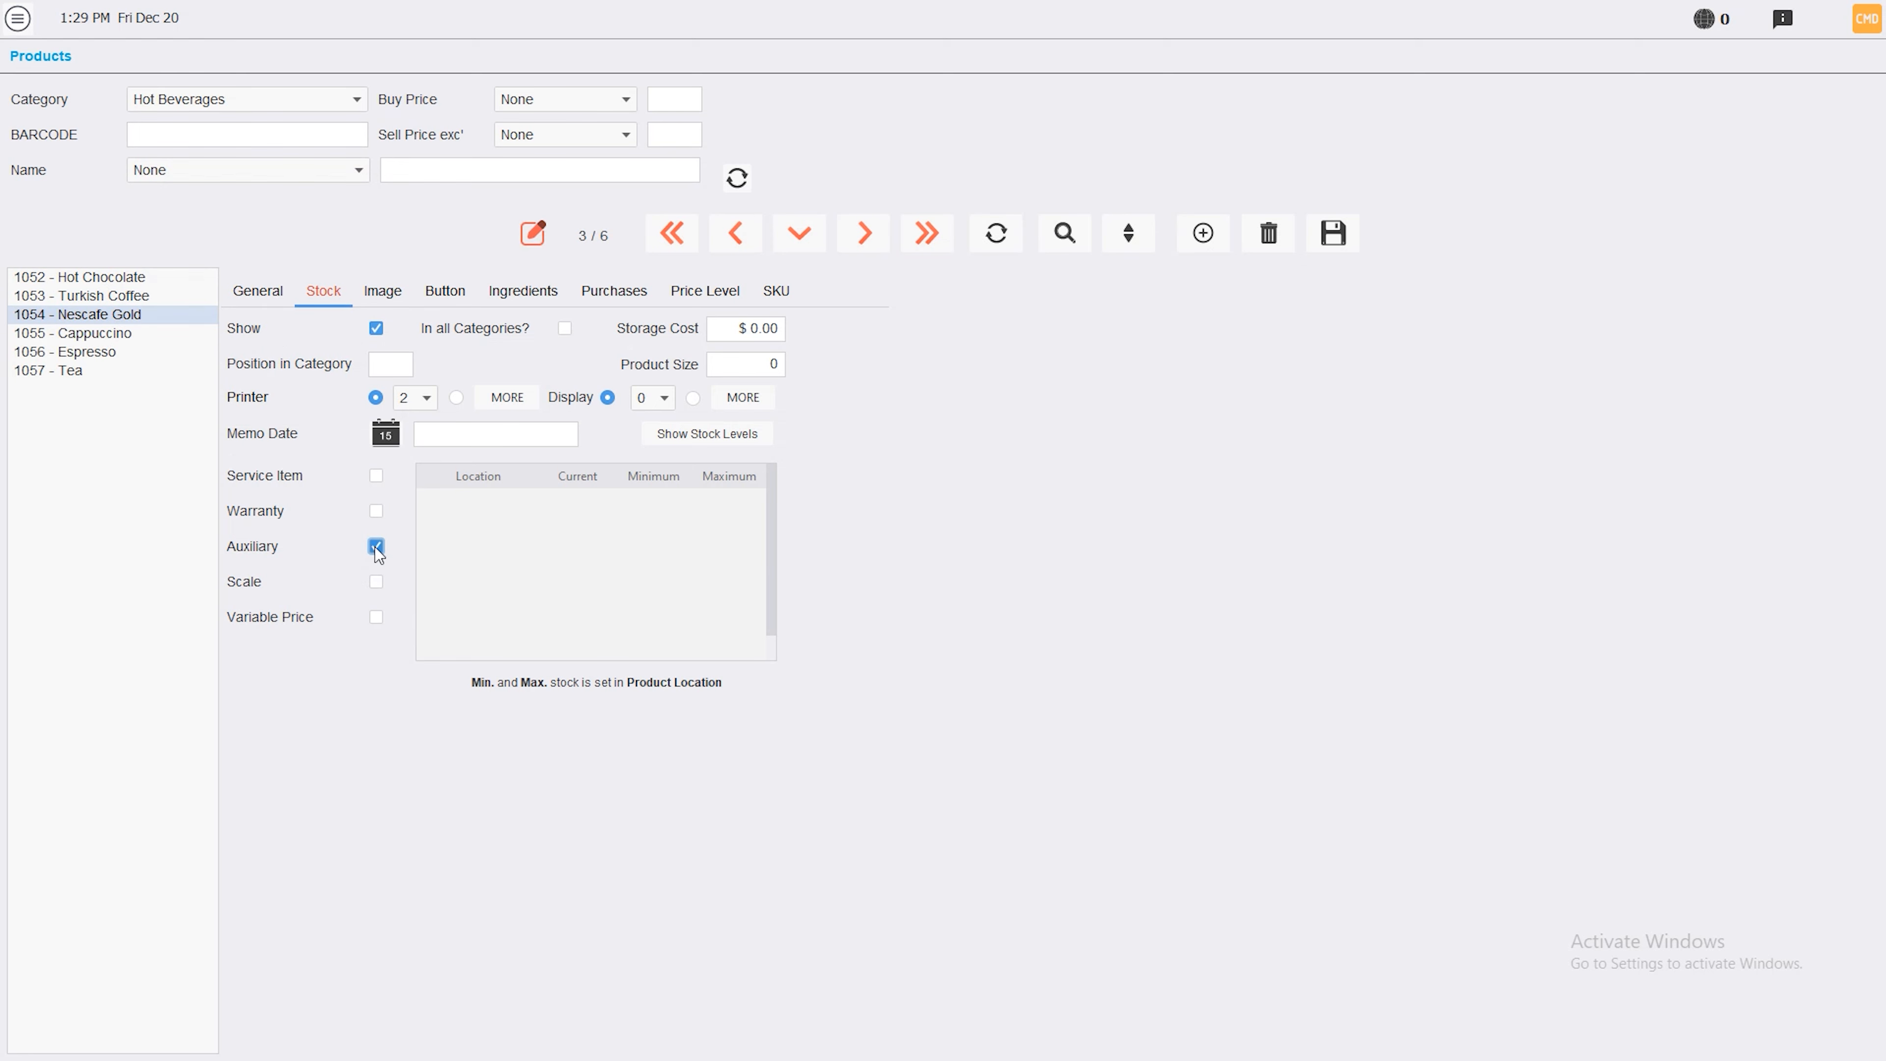
pyautogui.click(1335, 236)
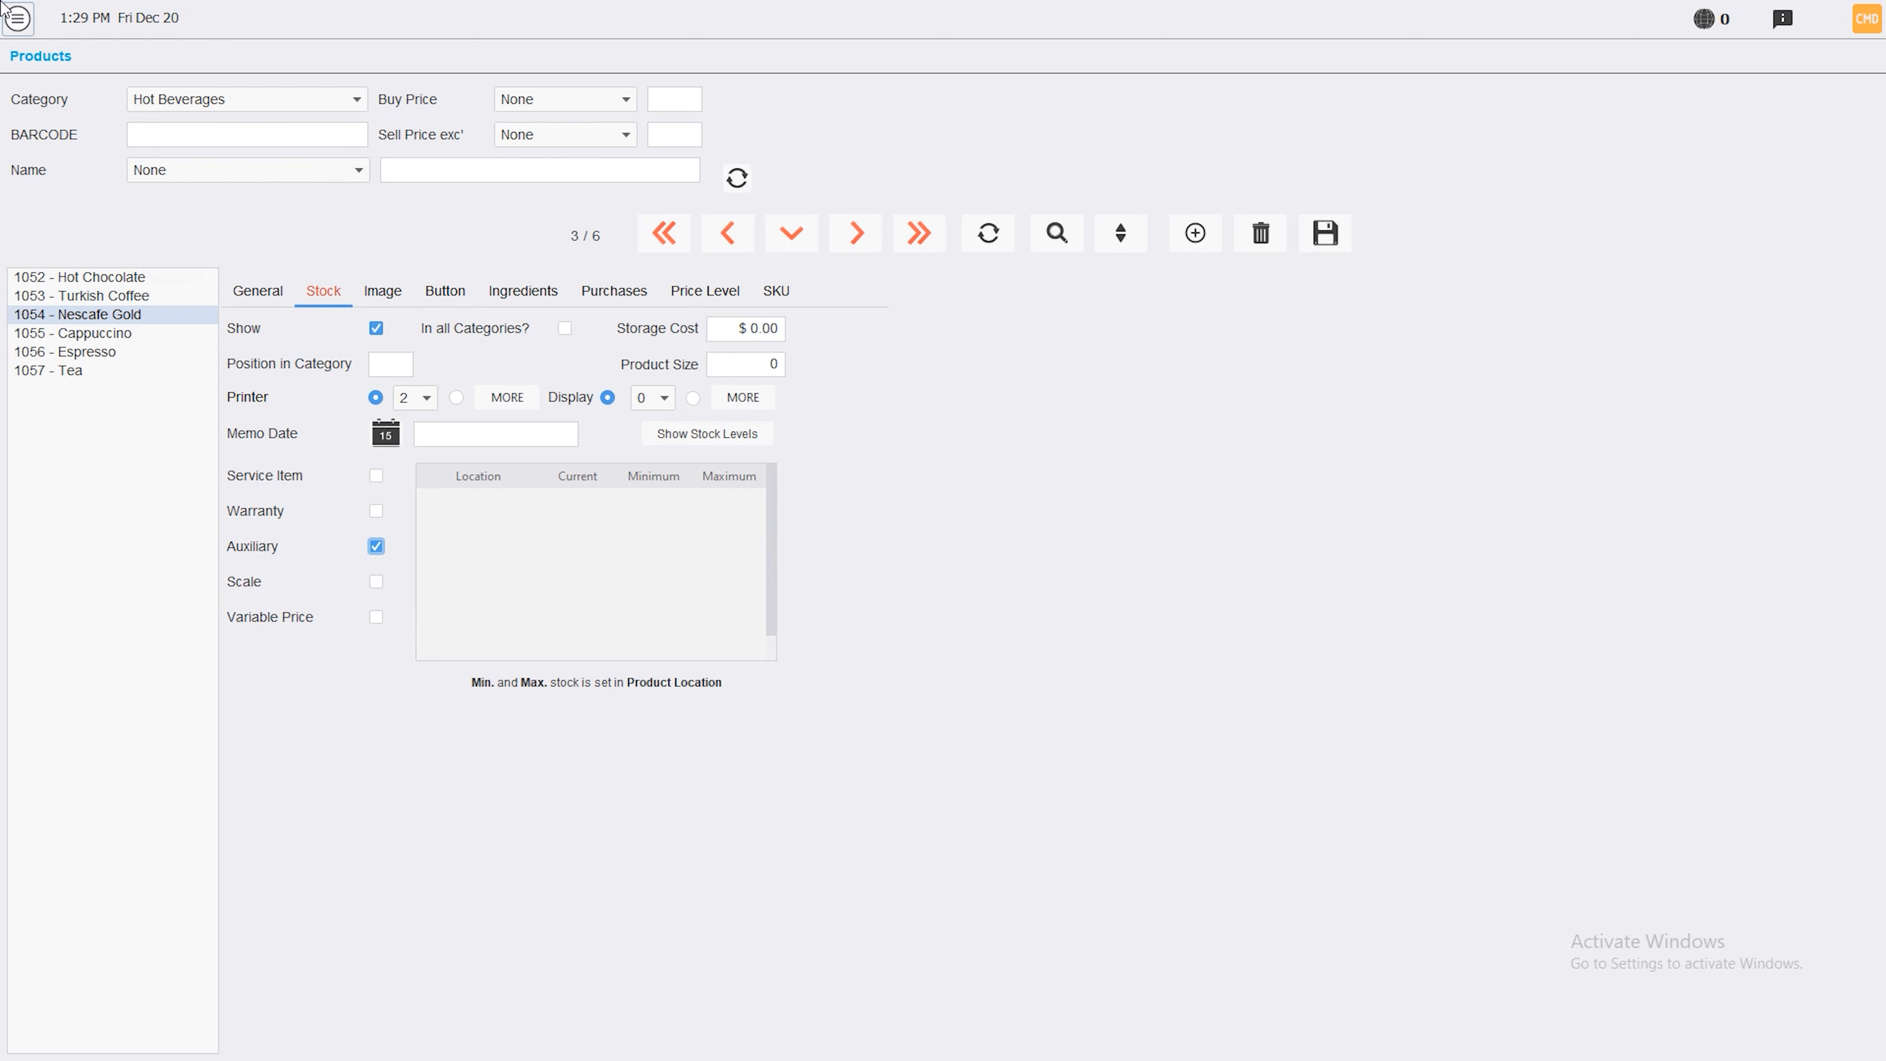
pyautogui.click(18, 18)
pyautogui.click(71, 324)
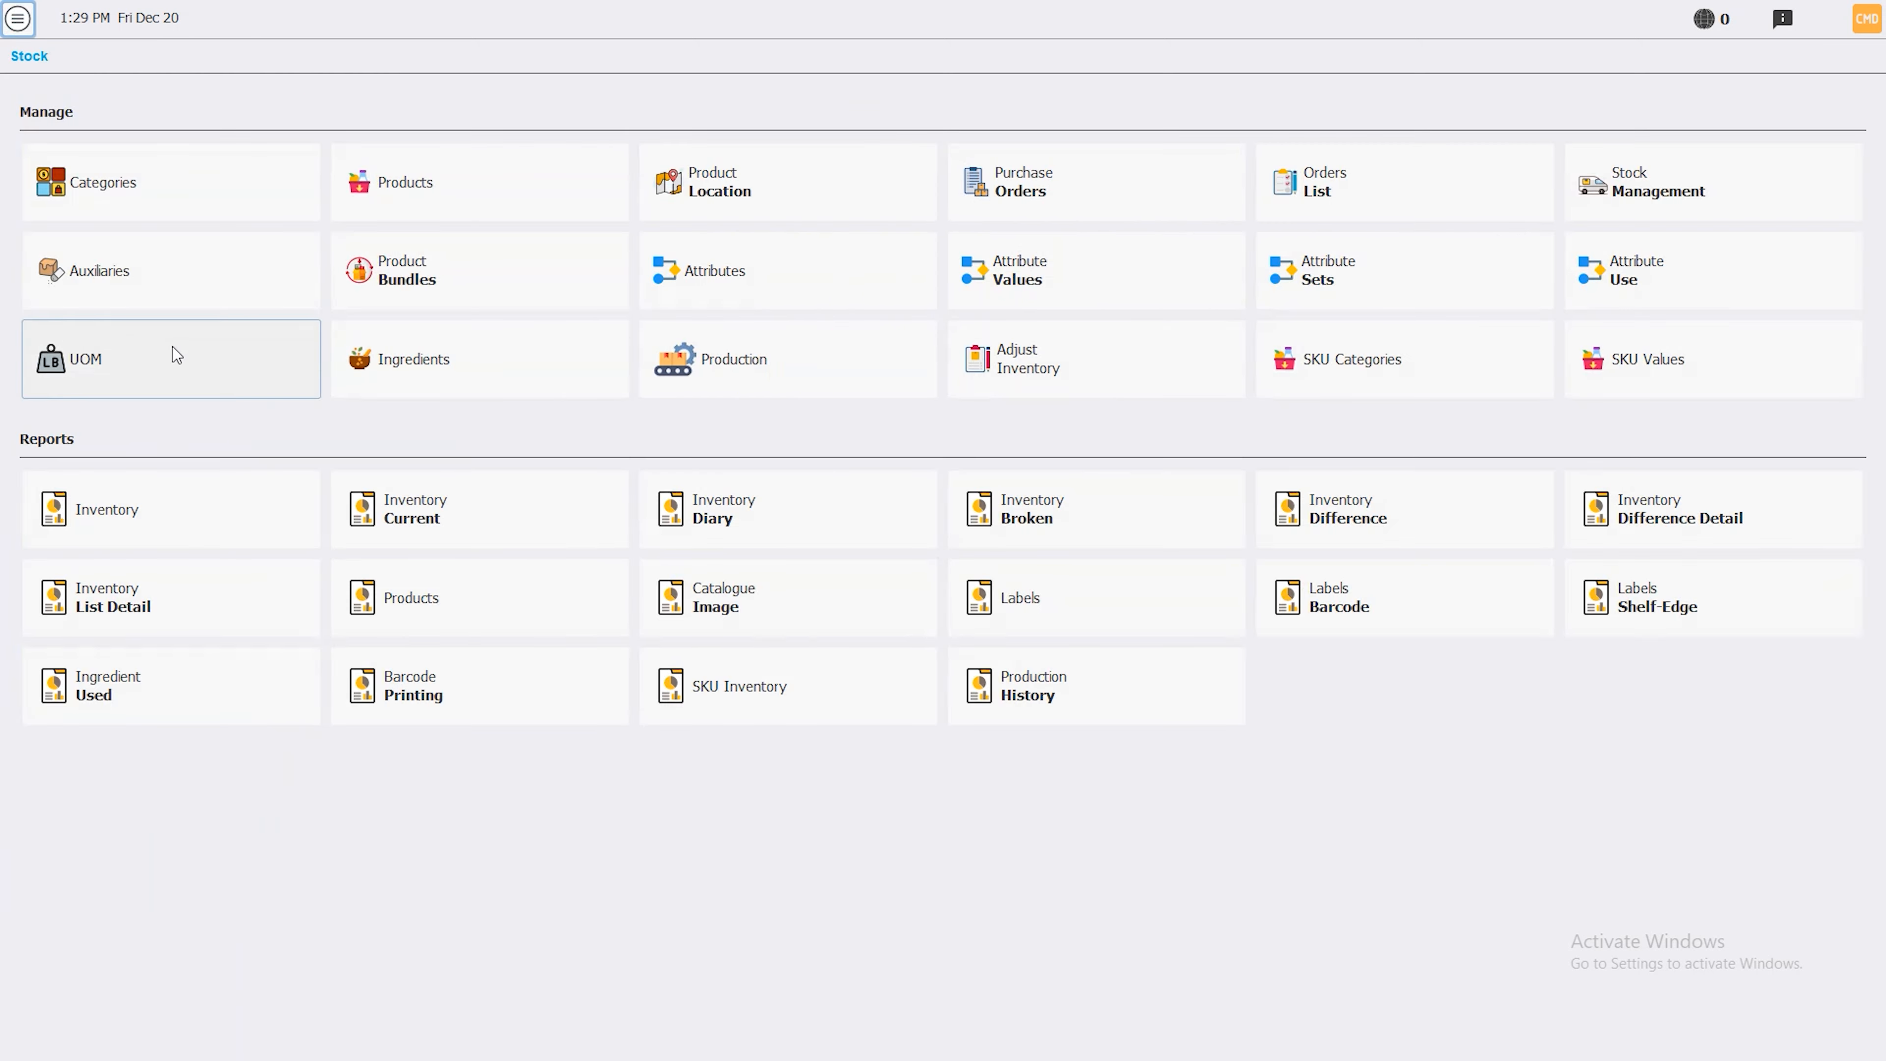
# In Auxiliaries for product 1005, add Hot Chocolate as an auxiliary and save
pyautogui.click(141, 282)
pyautogui.click(162, 112)
pyautogui.write('1005')
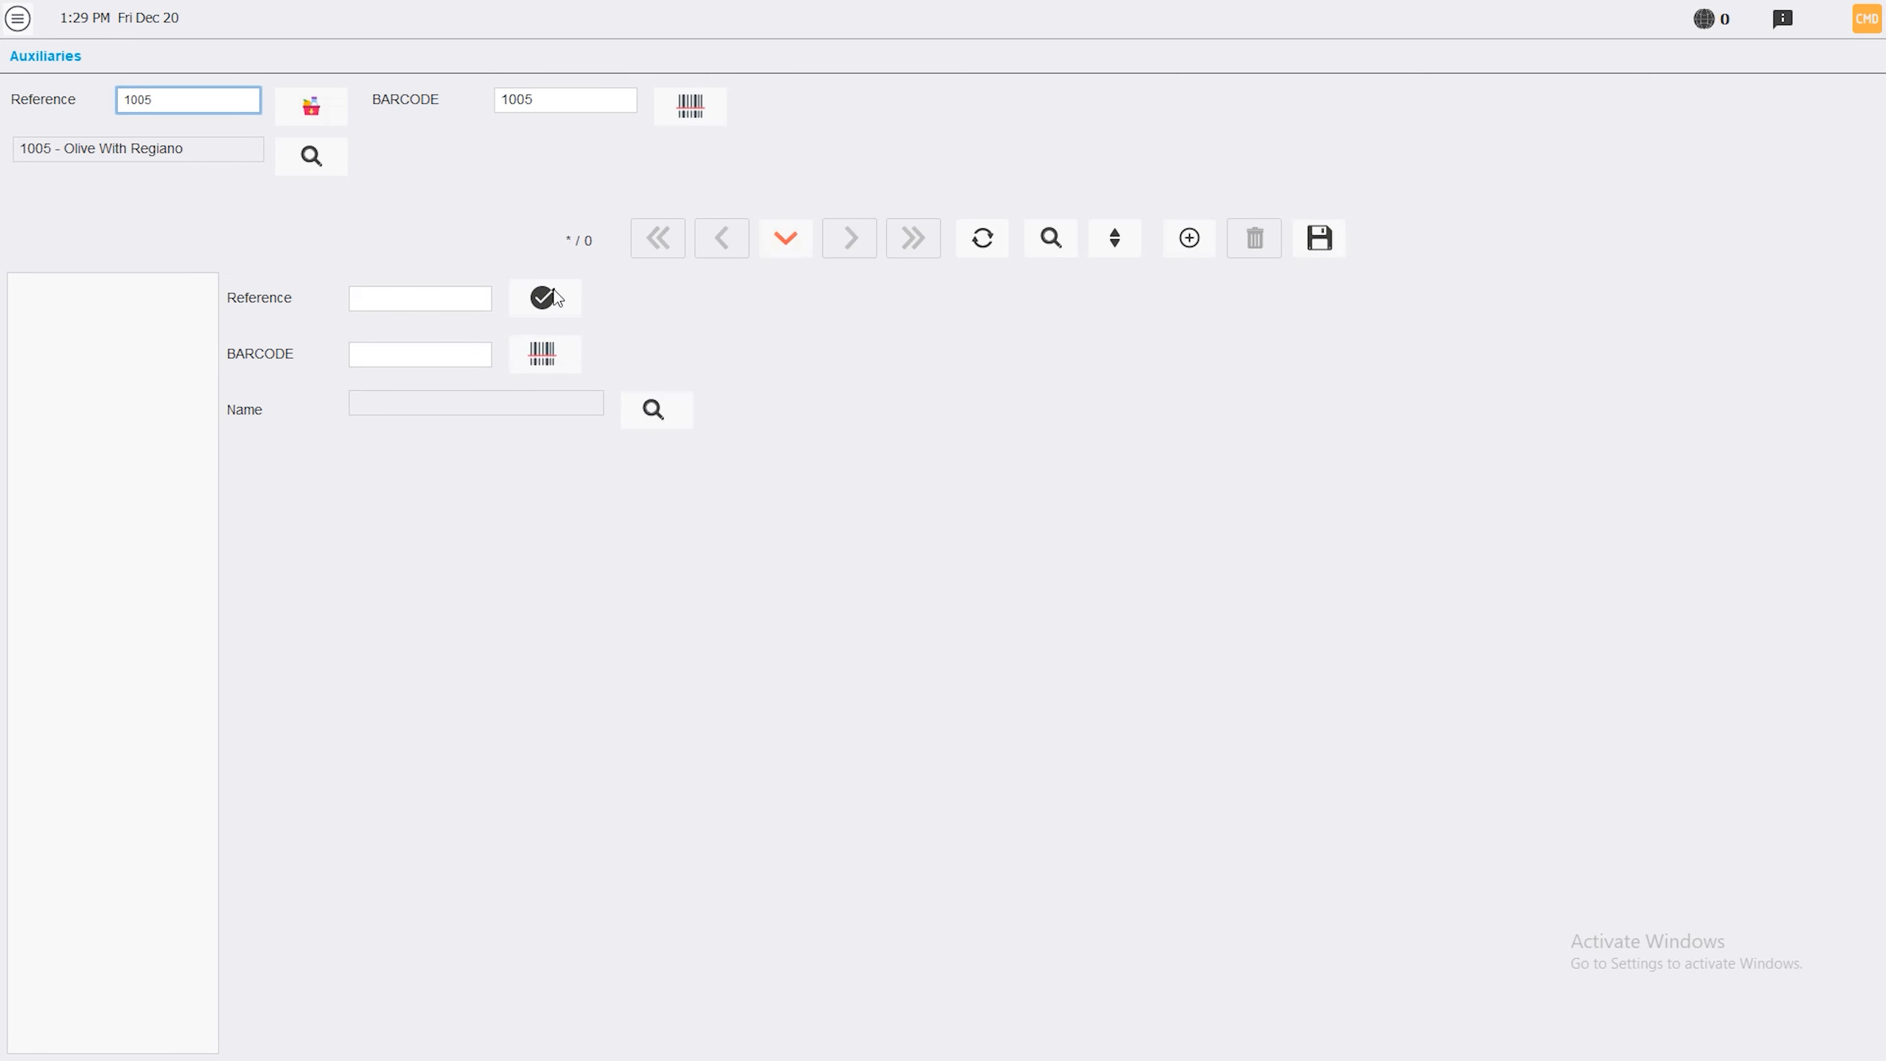
pyautogui.click(656, 413)
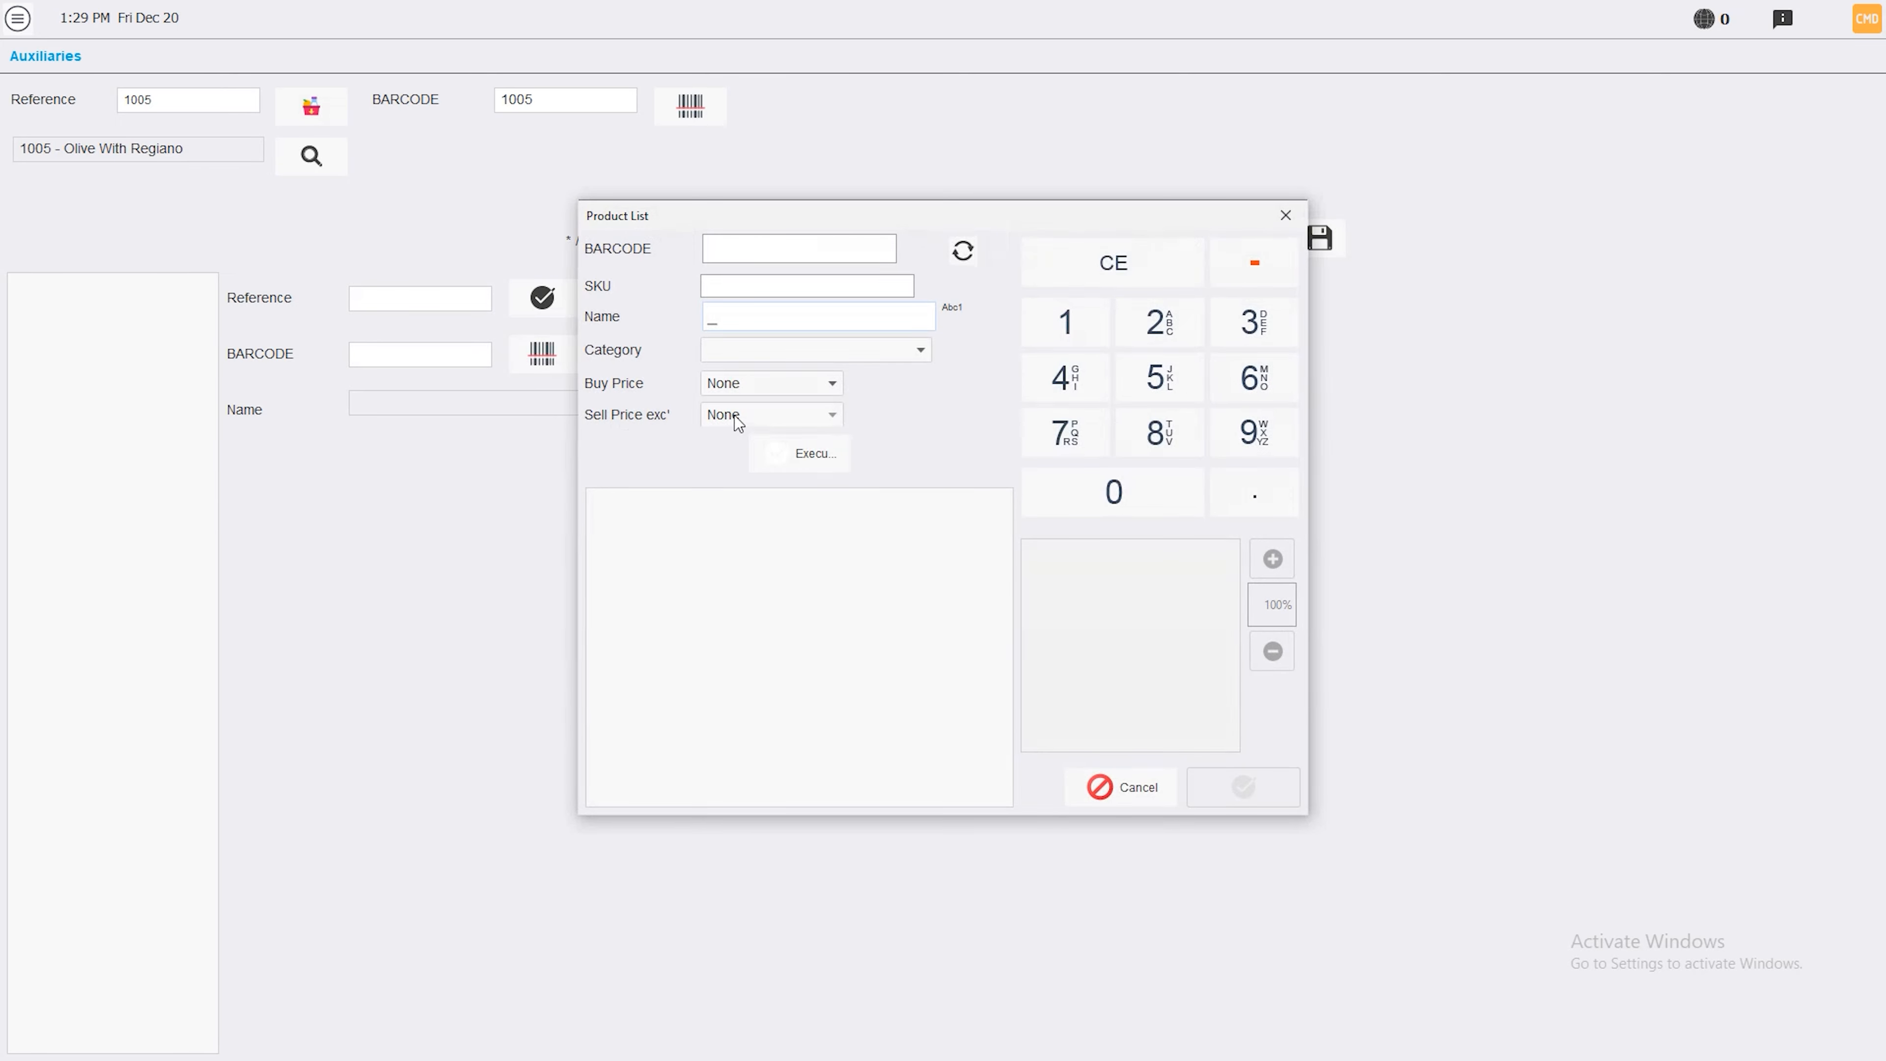
pyautogui.click(799, 459)
pyautogui.click(753, 712)
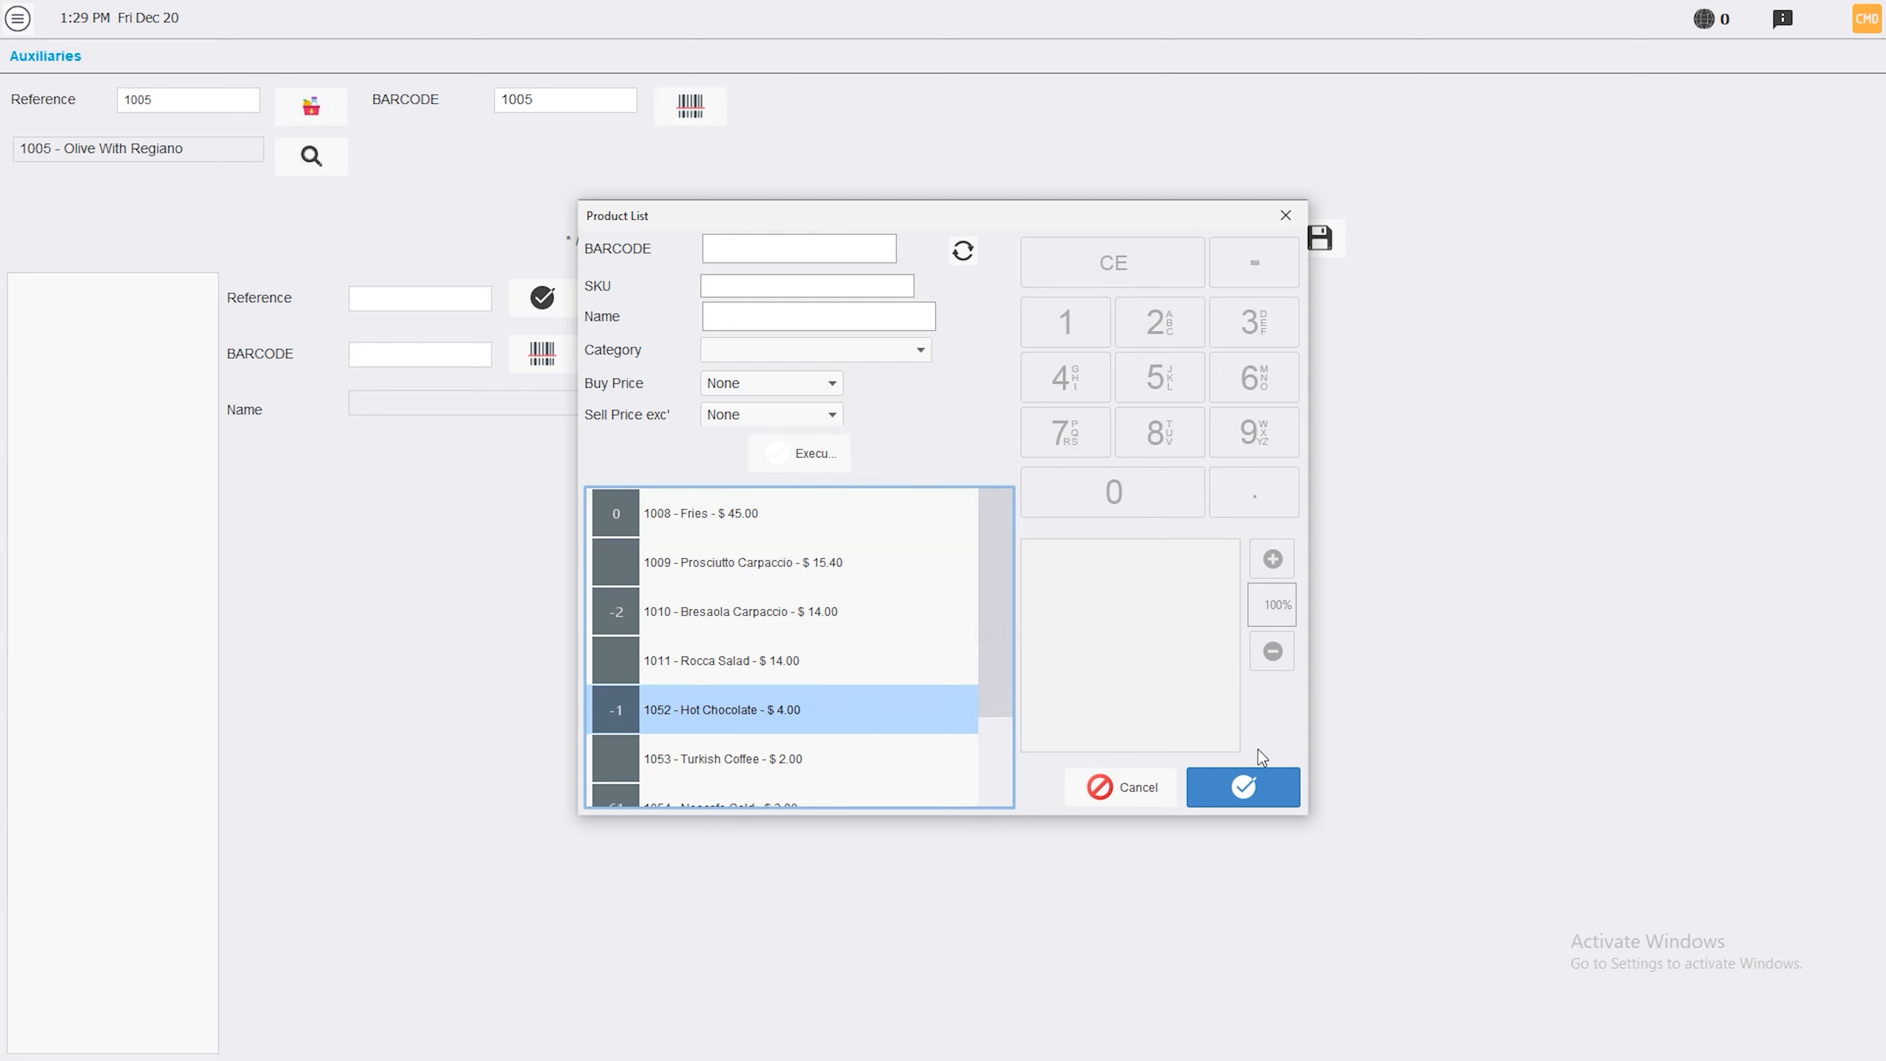
pyautogui.click(1255, 787)
pyautogui.click(1348, 237)
# Add Turkish Coffee as a second auxiliary of product 1005 and save
pyautogui.click(1215, 255)
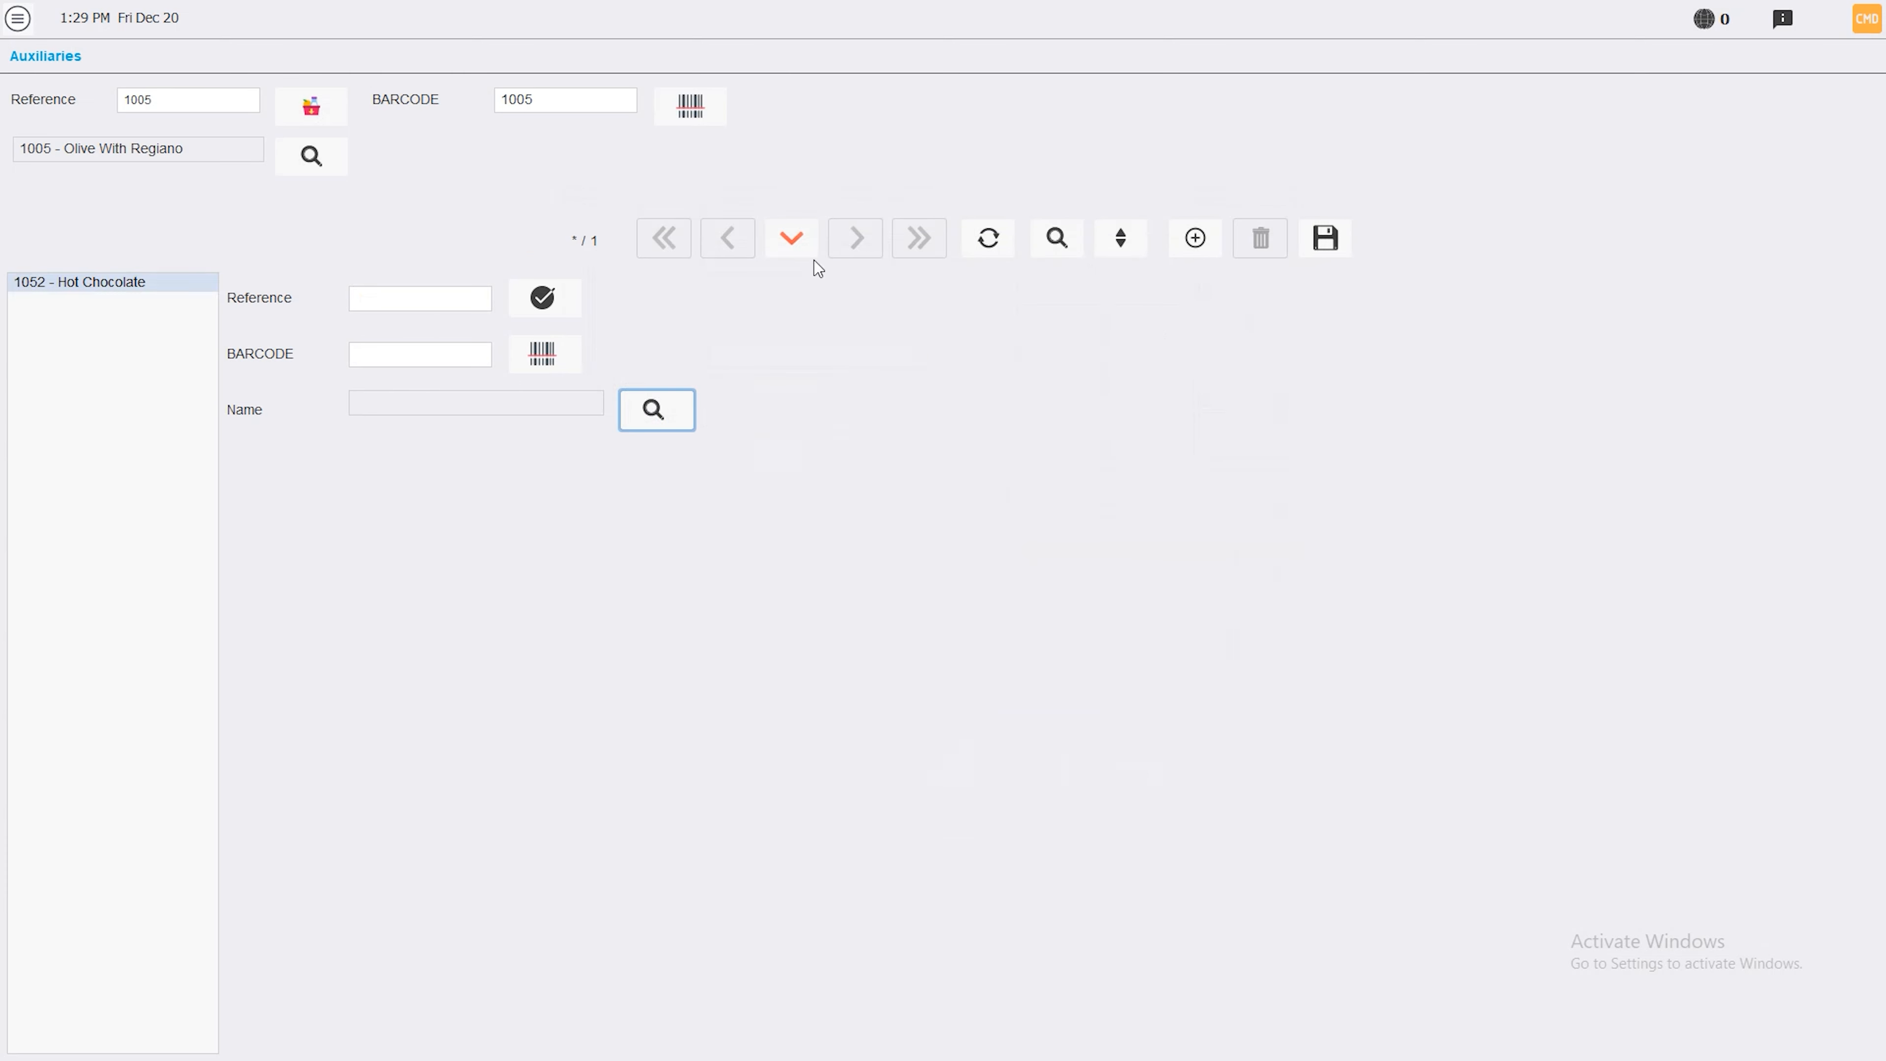
pyautogui.click(653, 416)
pyautogui.click(787, 456)
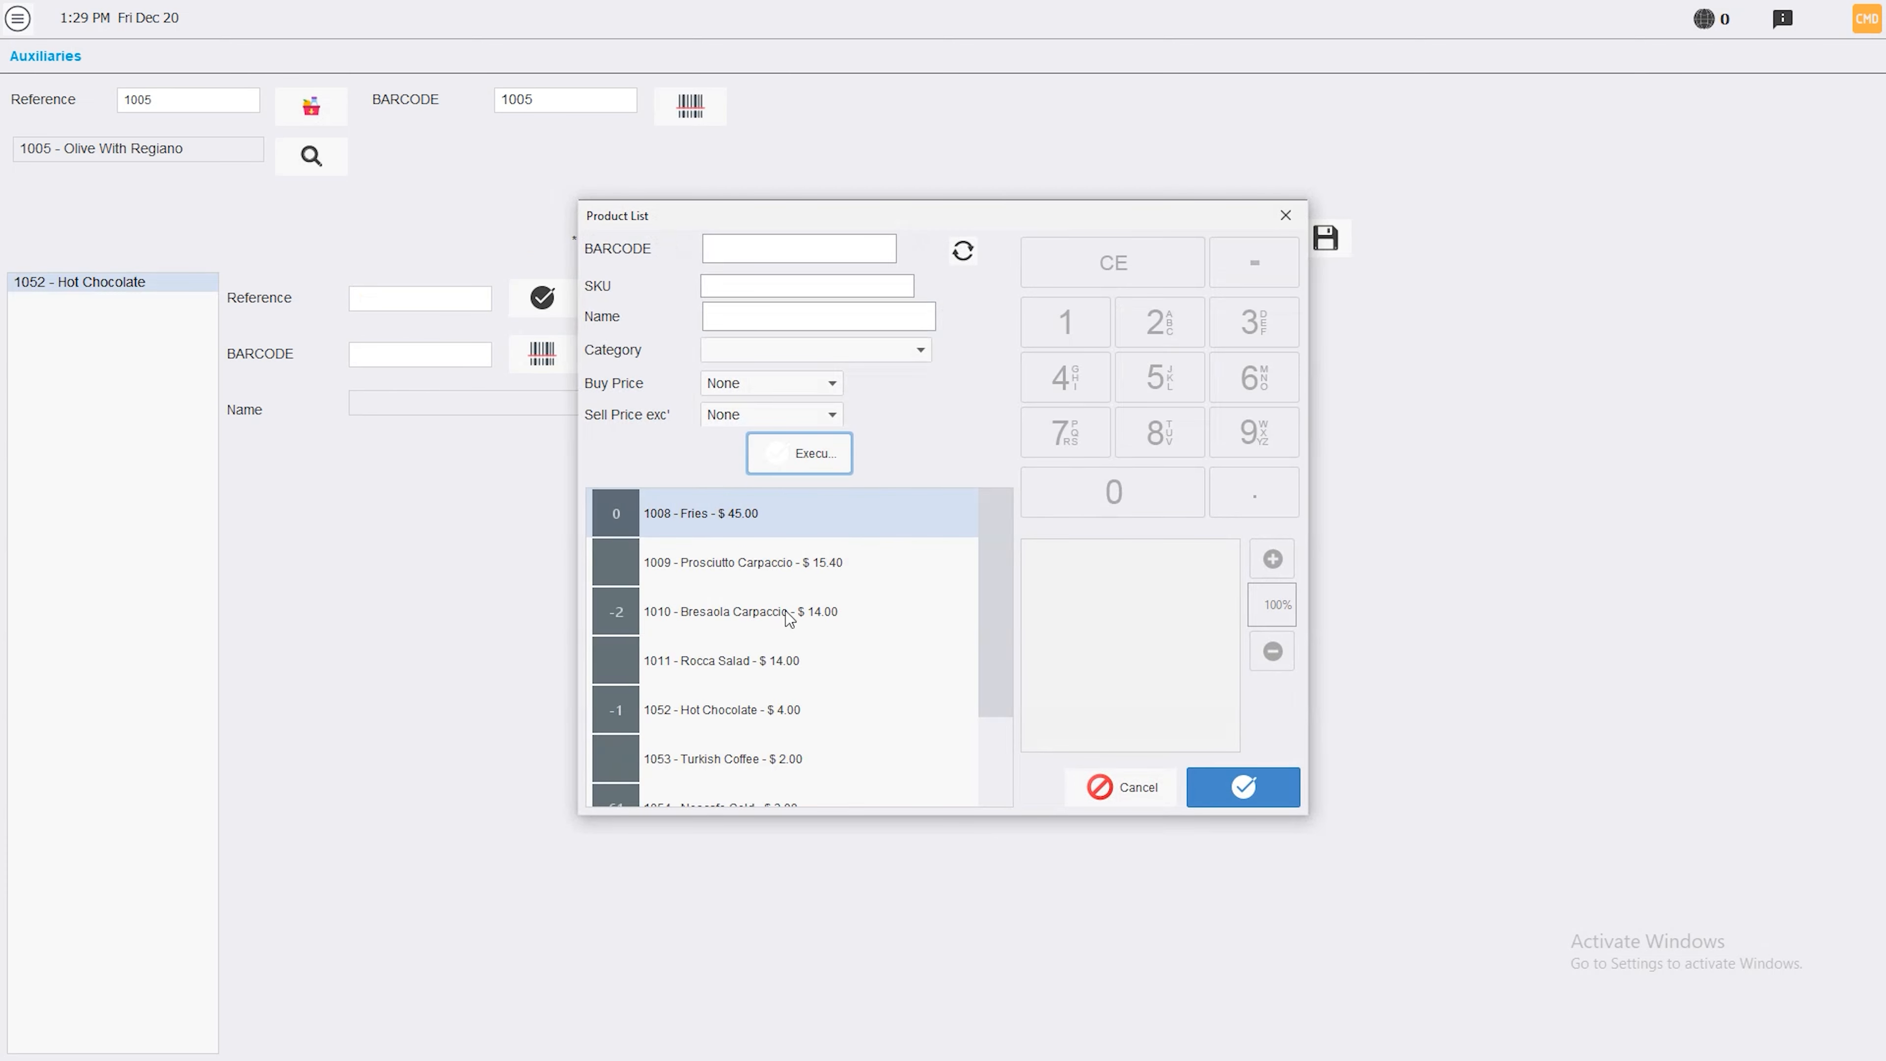
pyautogui.click(799, 758)
pyautogui.click(1242, 788)
pyautogui.click(1327, 238)
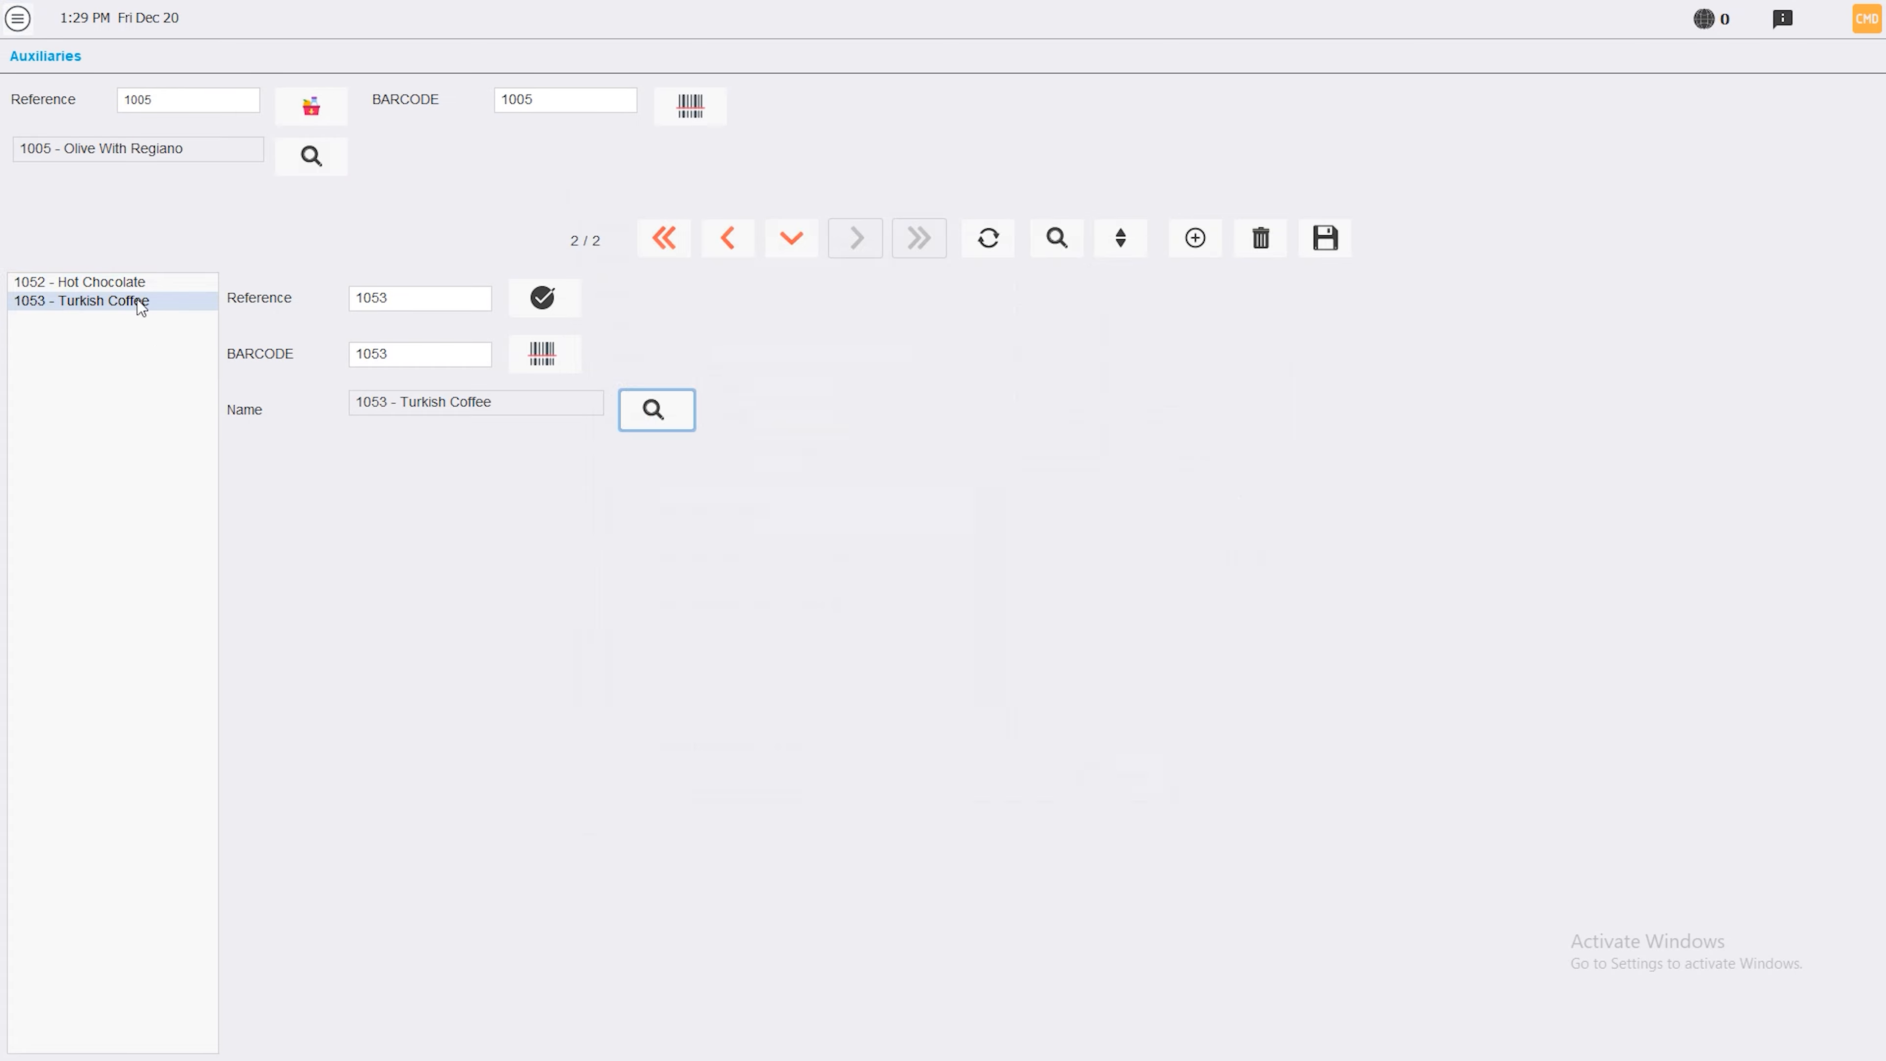
pyautogui.click(6, 18)
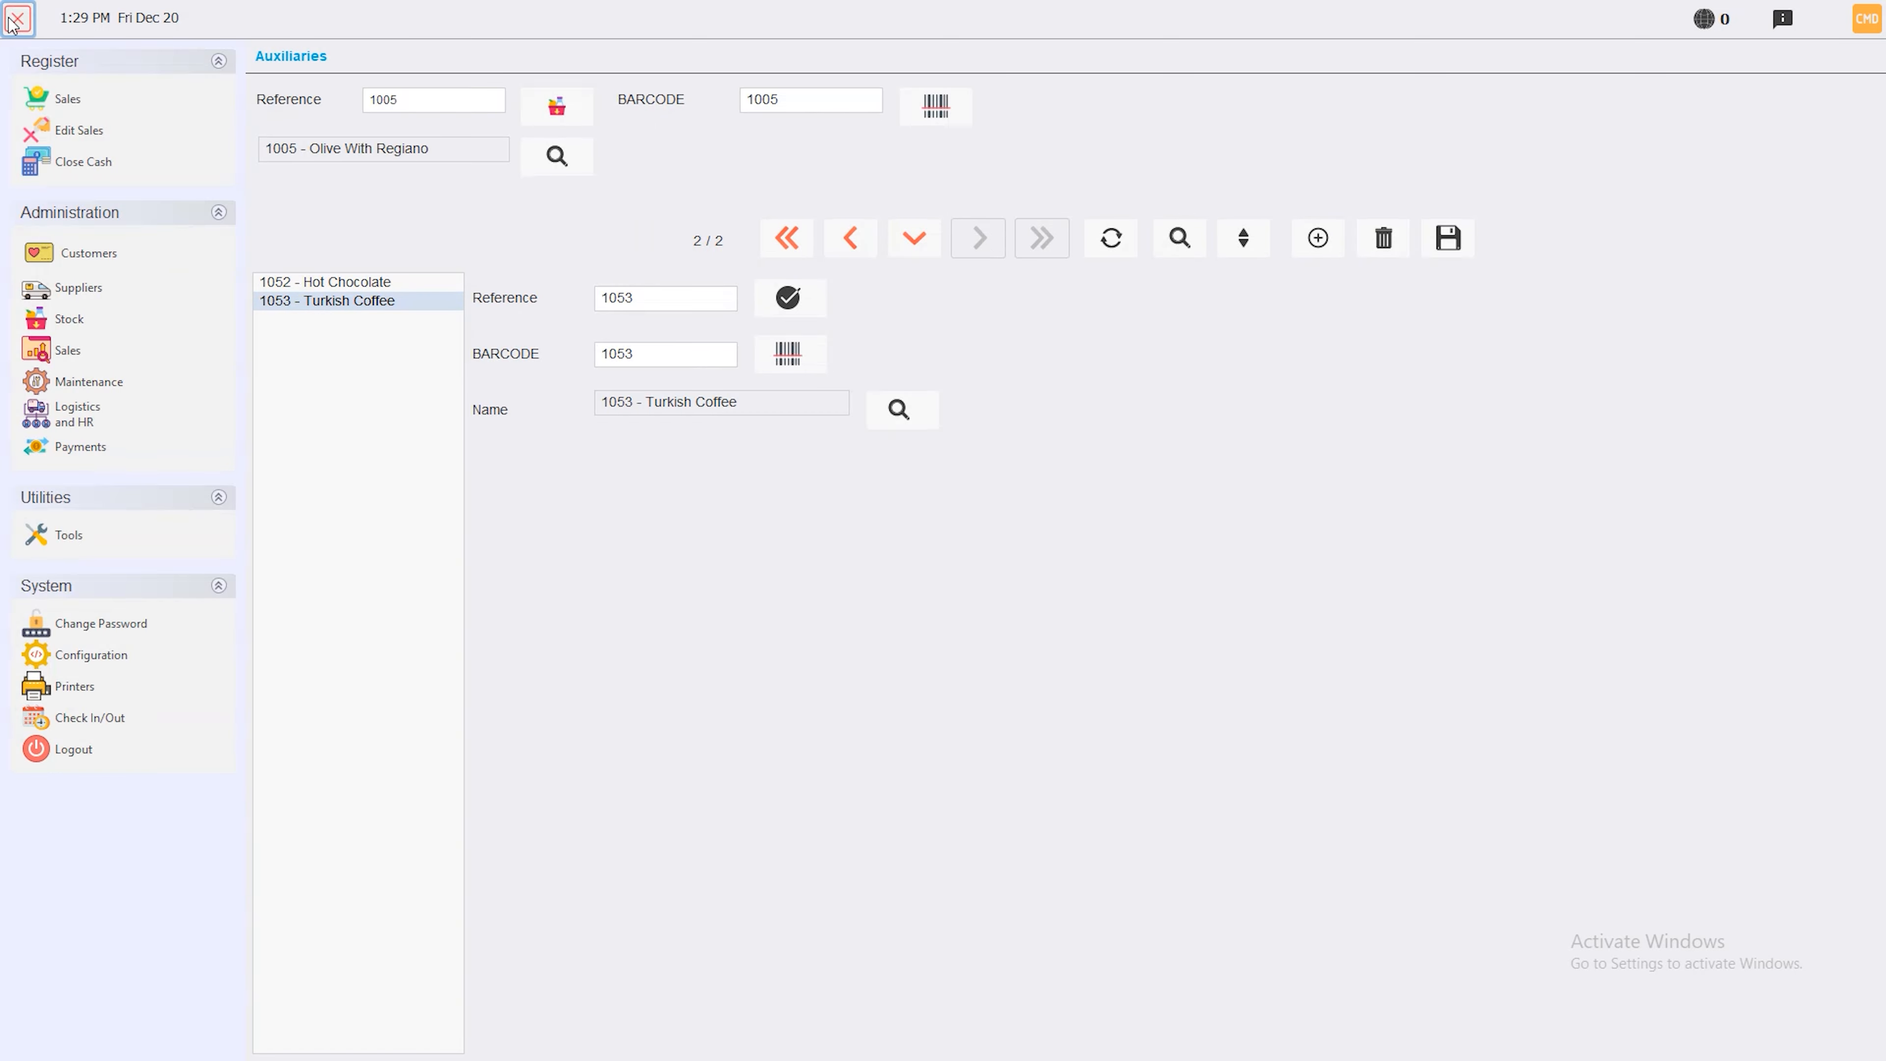
# Open product 1005 Olive With Regiano in Products and enter Aux Count 1
pyautogui.click(63, 320)
pyautogui.click(430, 186)
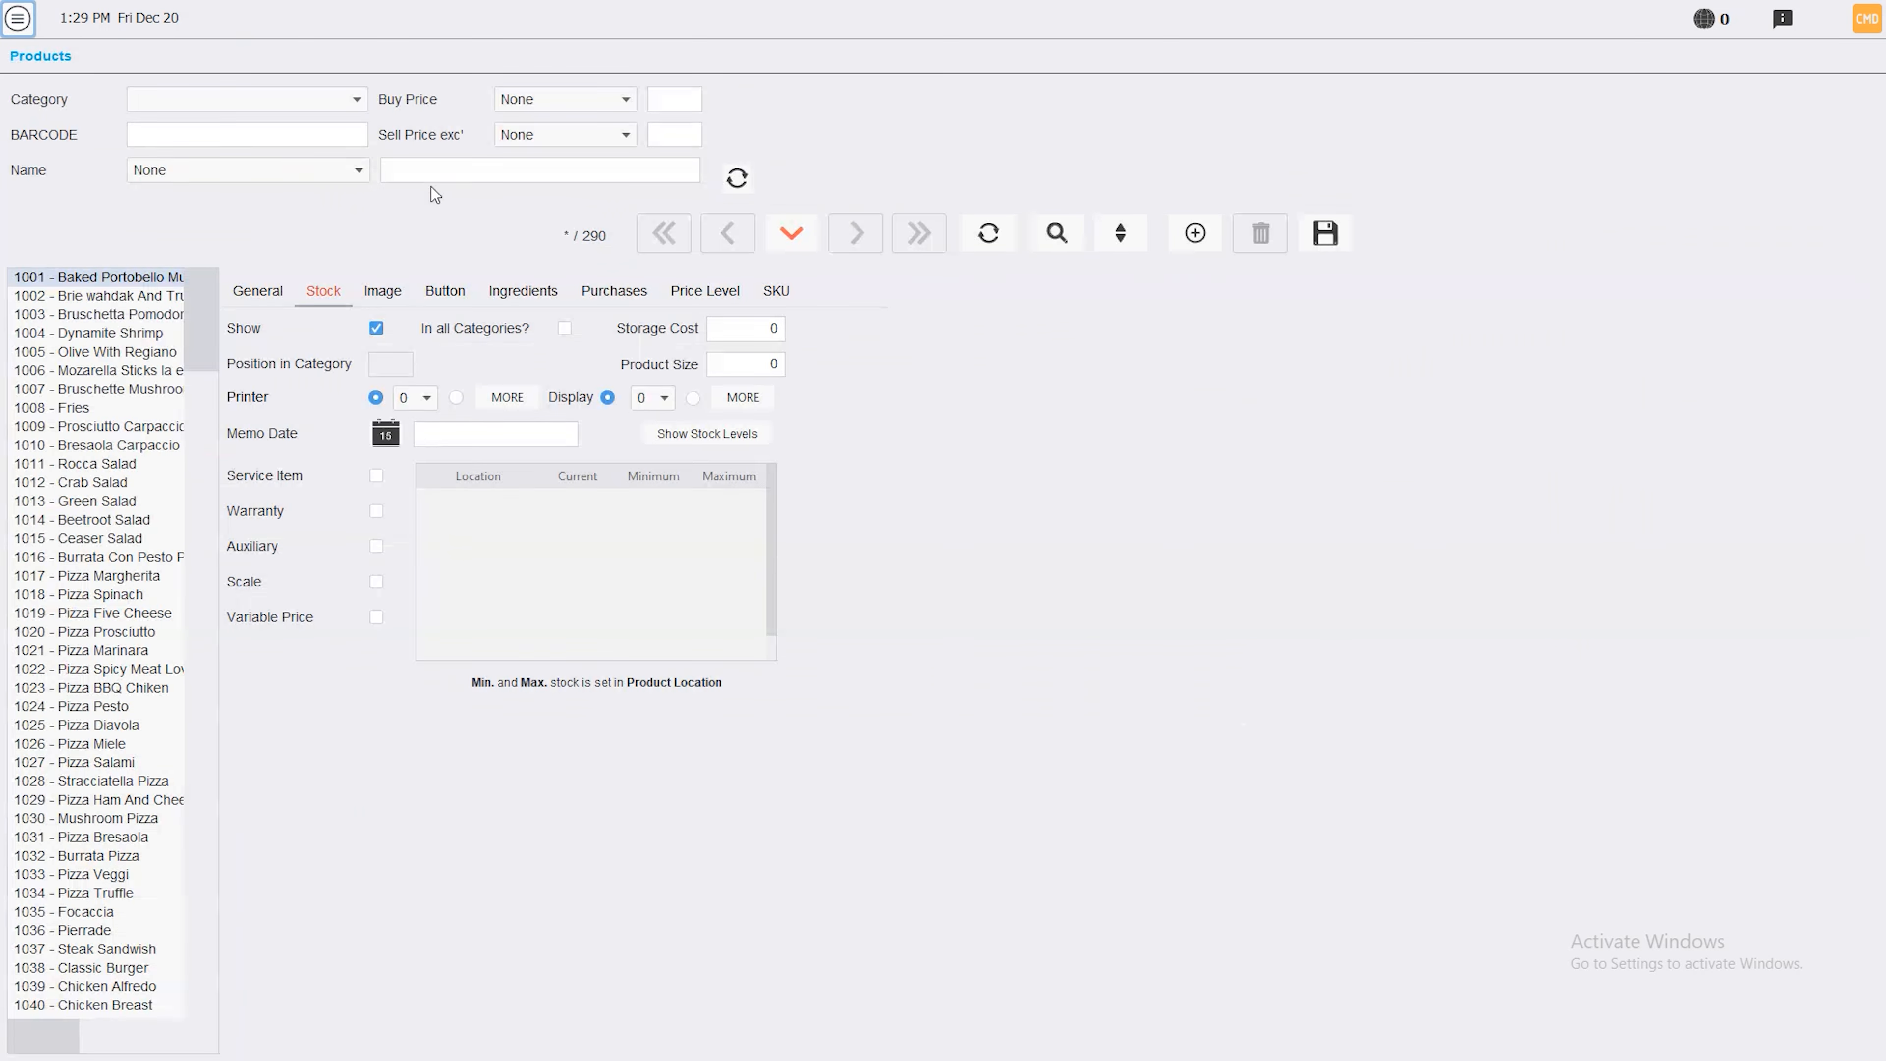
pyautogui.click(95, 351)
pyautogui.click(653, 536)
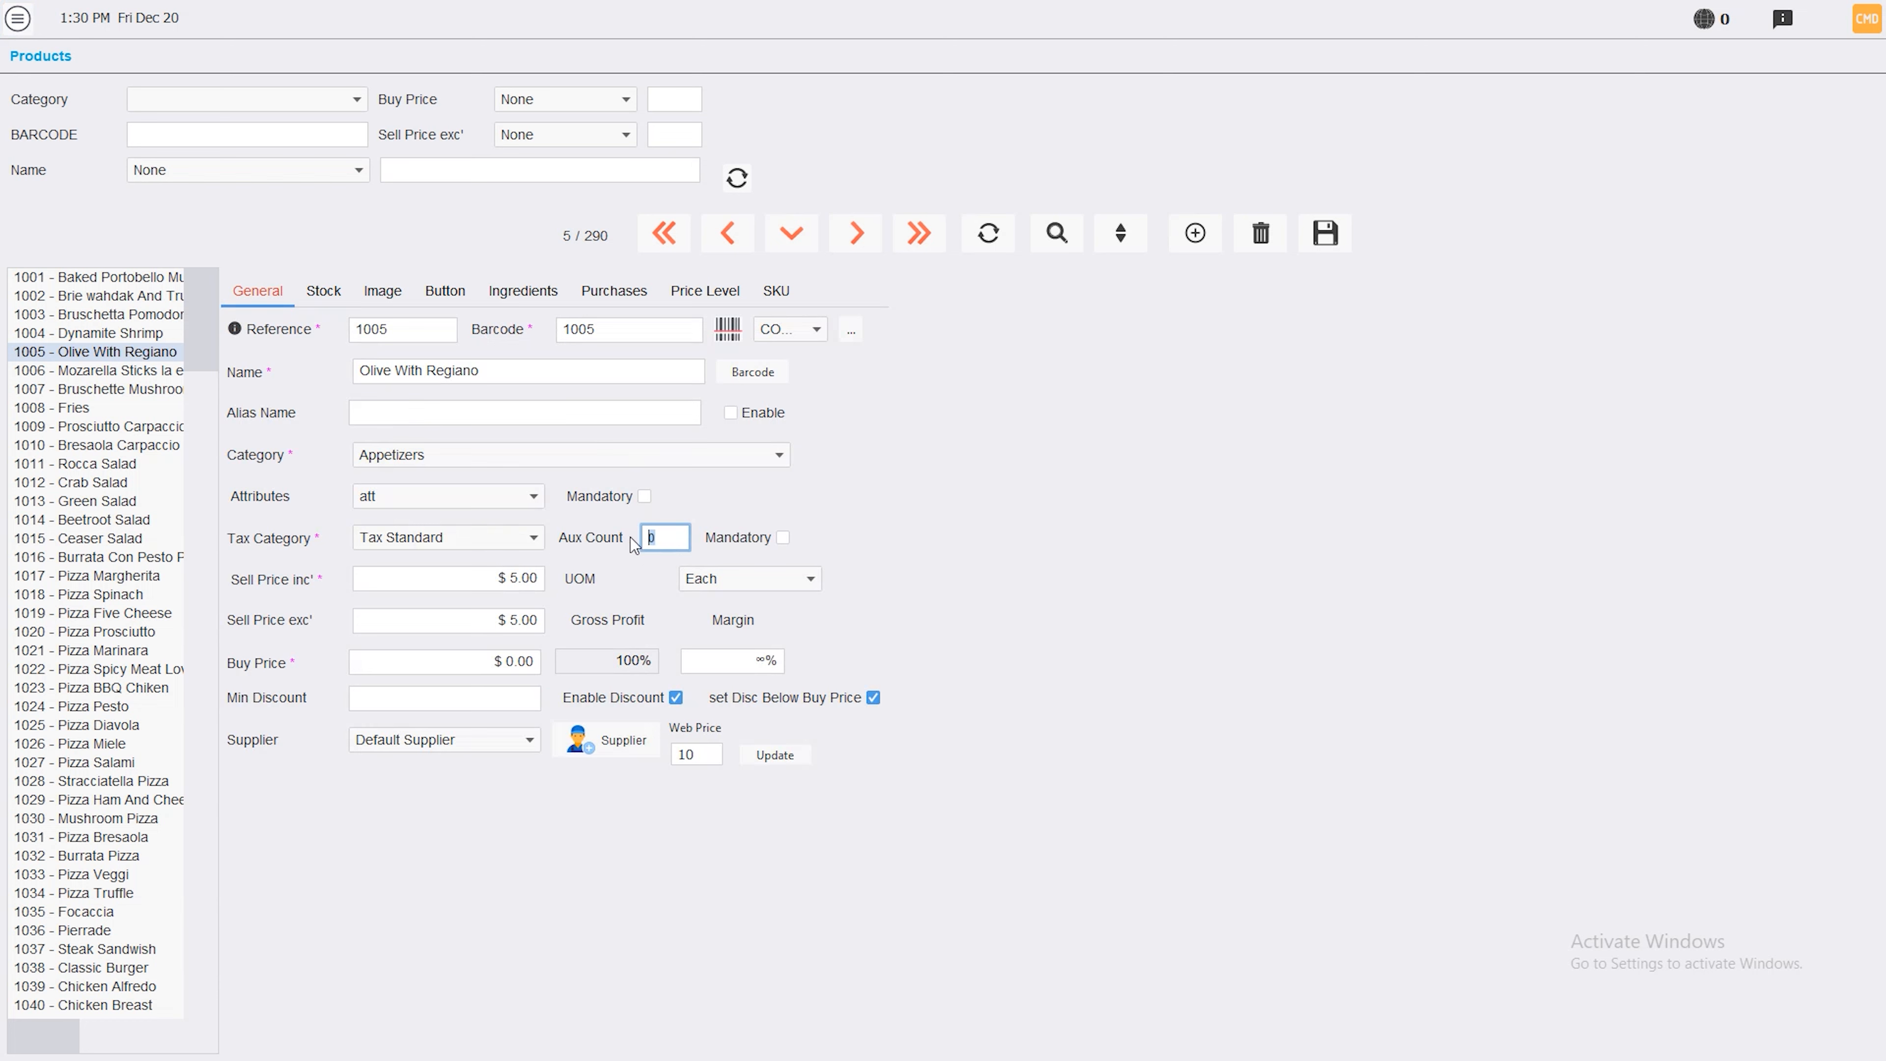
pyautogui.write('1')
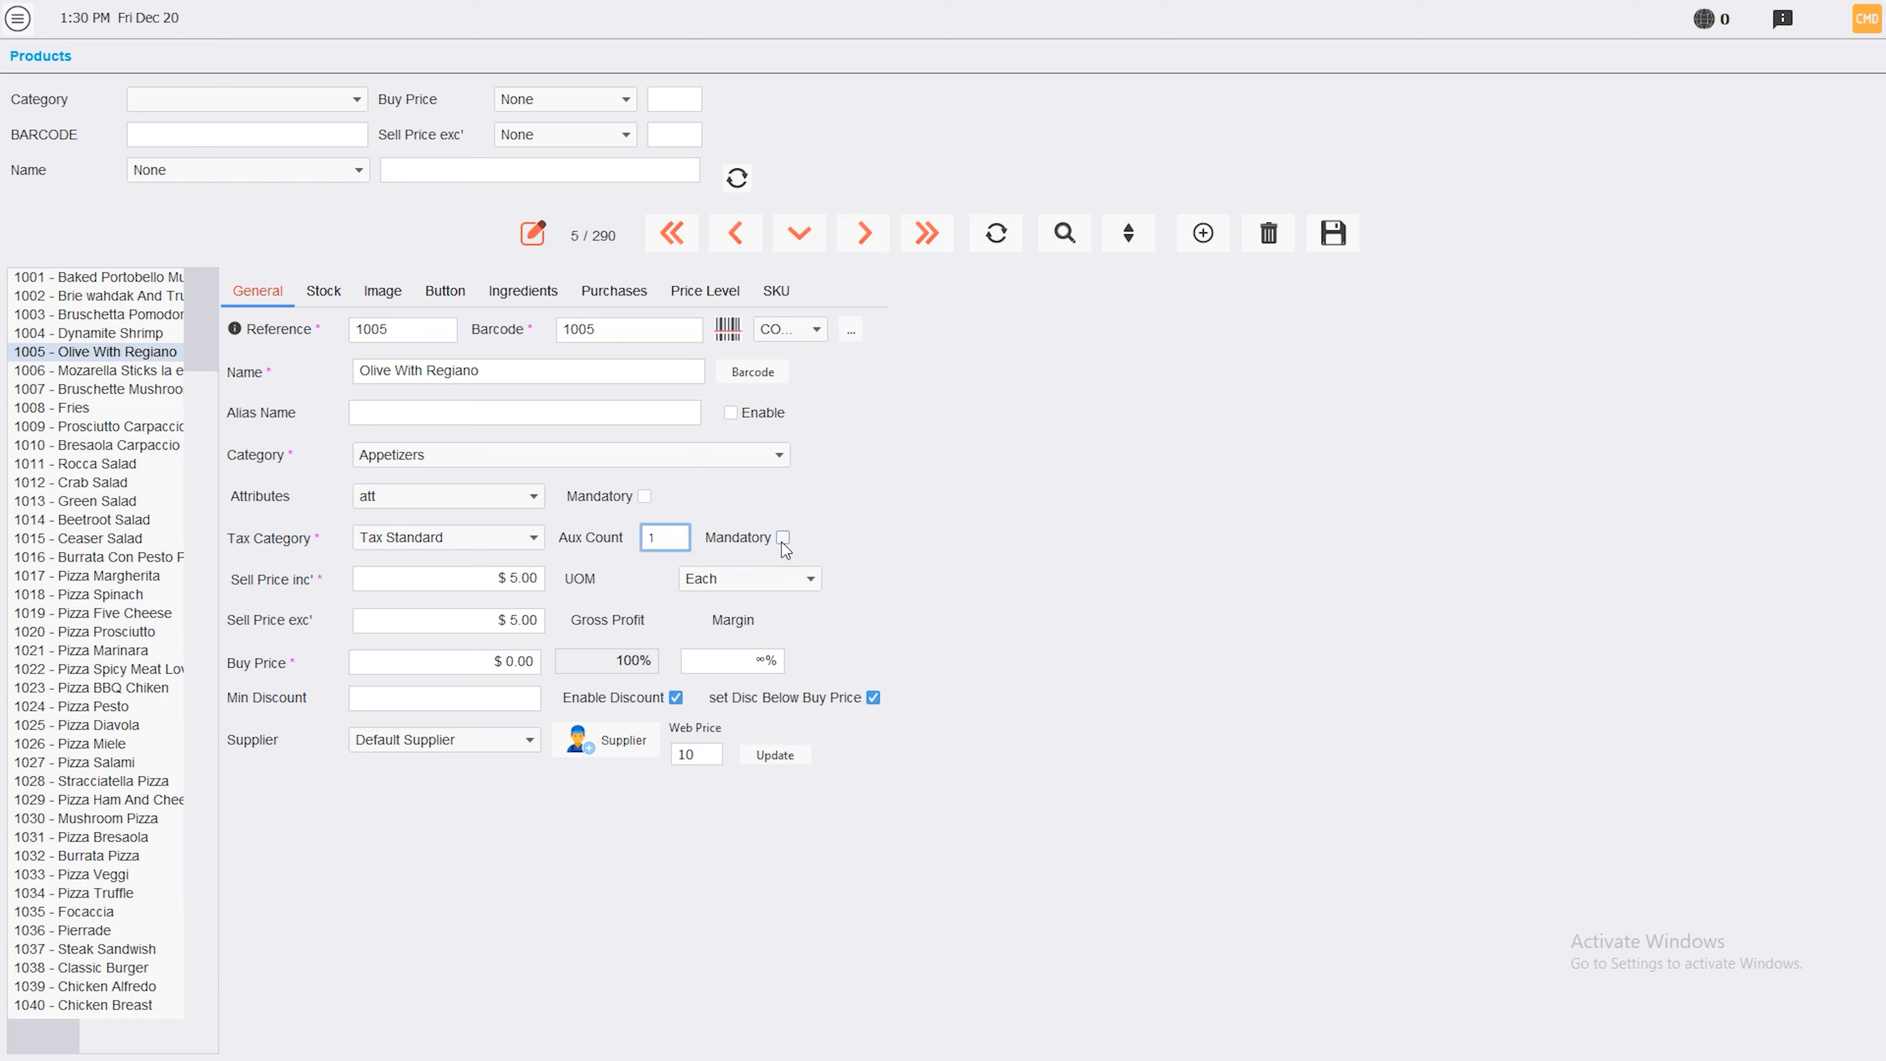
# Return to the Stock menu without saving the Olive With Regiano changes, then reopen Products
pyautogui.click(13, 13)
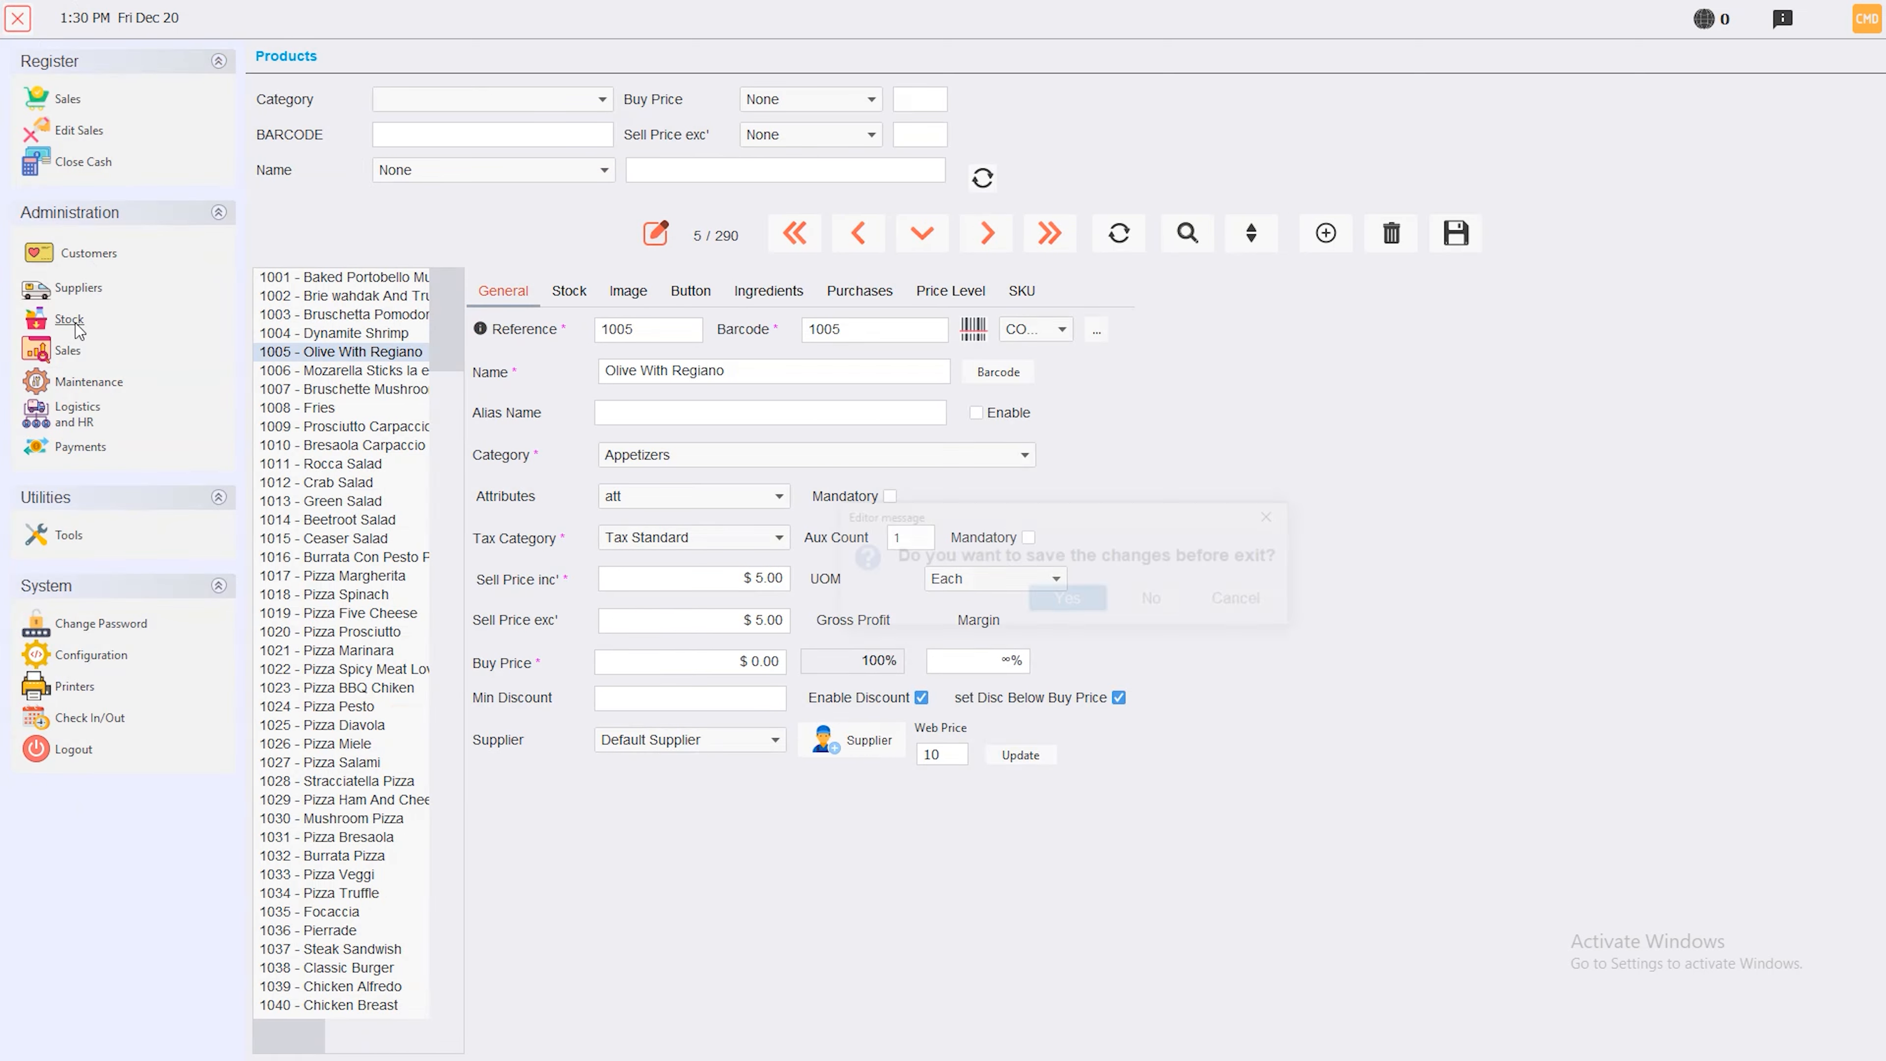
pyautogui.click(70, 319)
pyautogui.click(1149, 608)
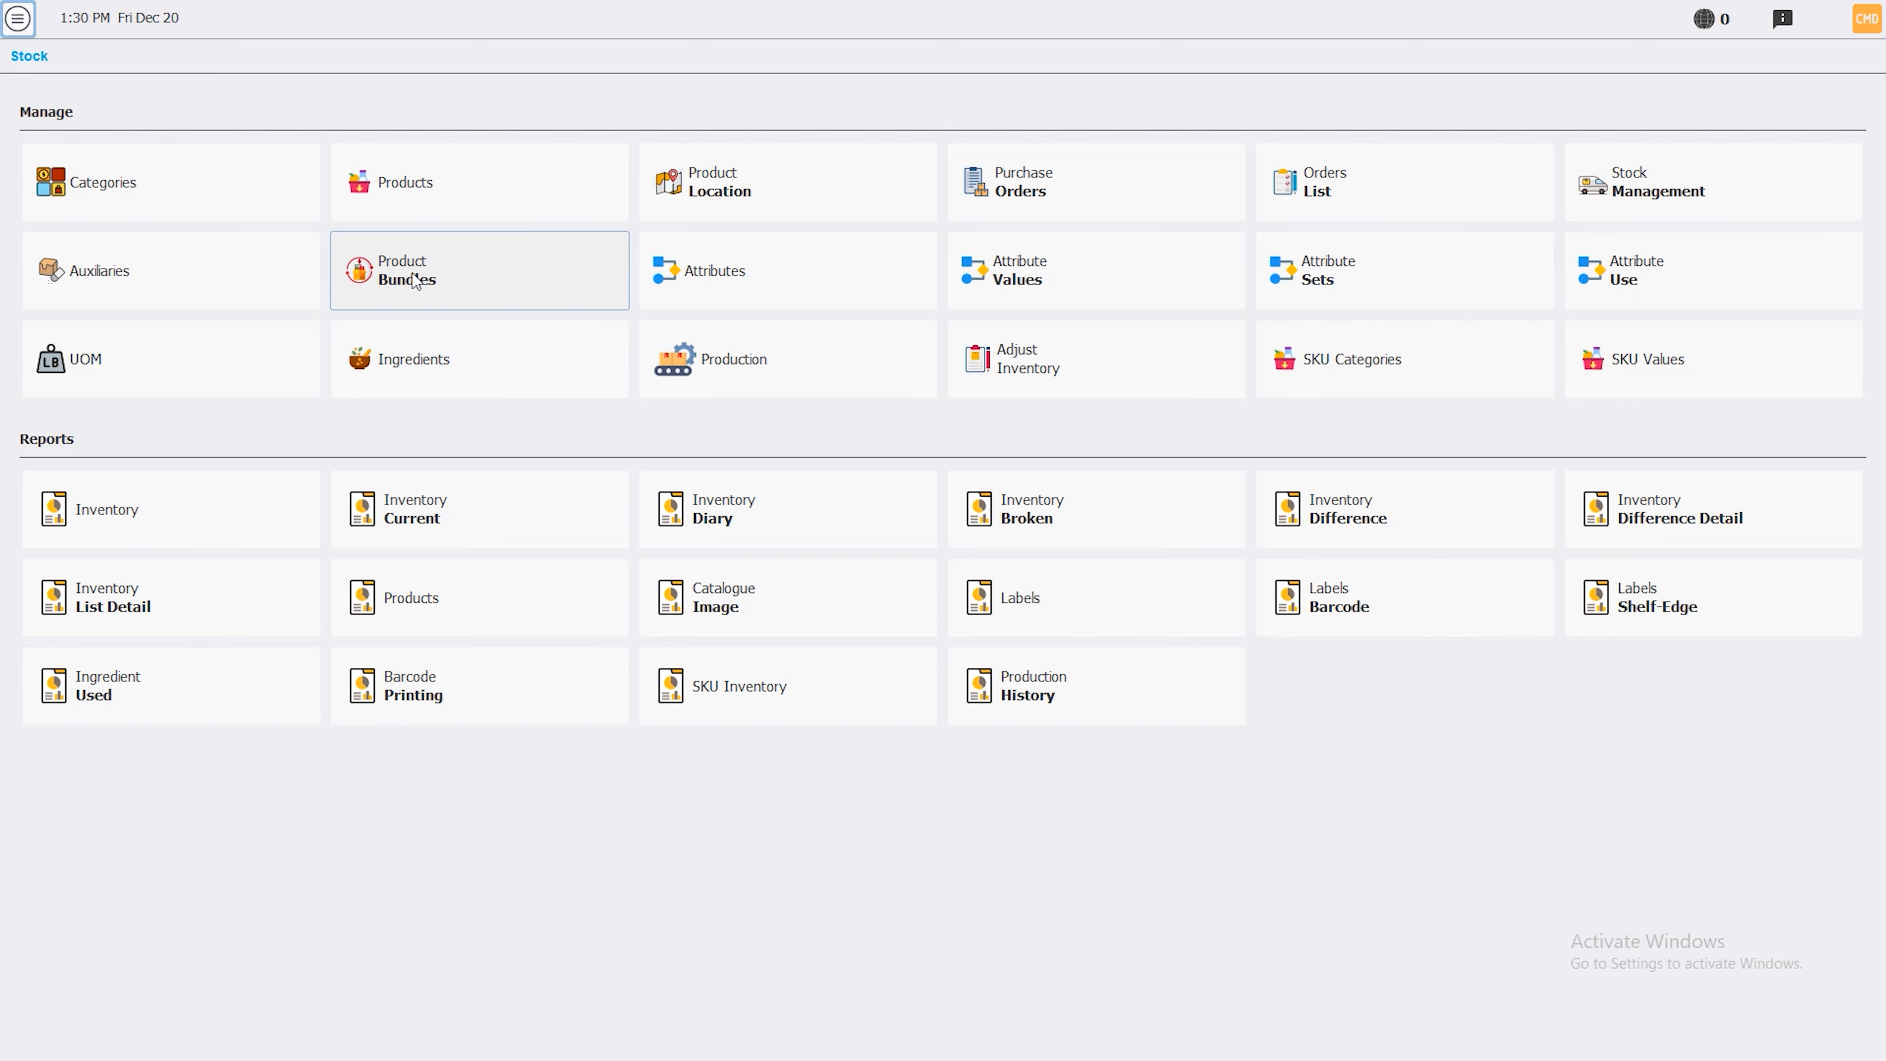
pyautogui.click(445, 183)
# Create product 80800 'Meal 1' in Category Standard with sell price including tax 60, and save
pyautogui.click(374, 327)
pyautogui.write('80800')
pyautogui.press('Tab')
pyautogui.press('Tab')
pyautogui.press('Tab')
pyautogui.press('Tab')
pyautogui.write('Meal 1')
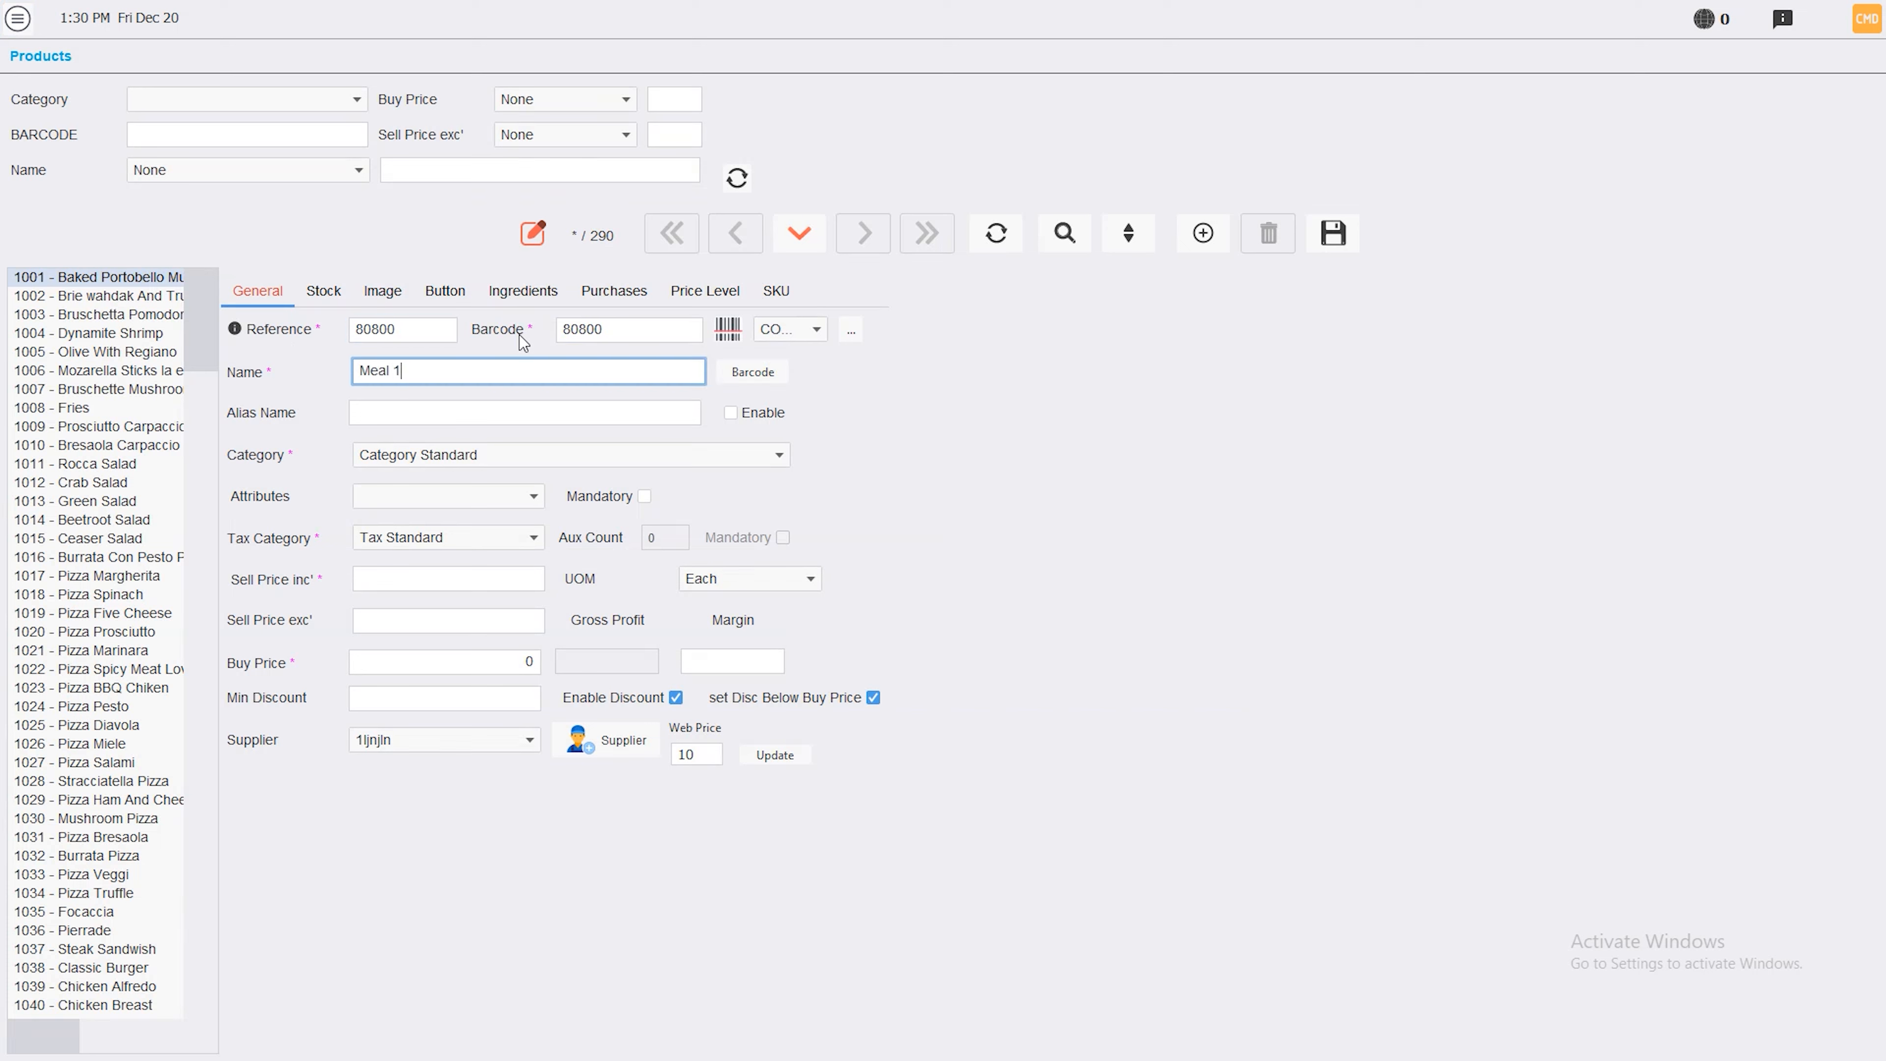
pyautogui.click(504, 459)
pyautogui.click(505, 460)
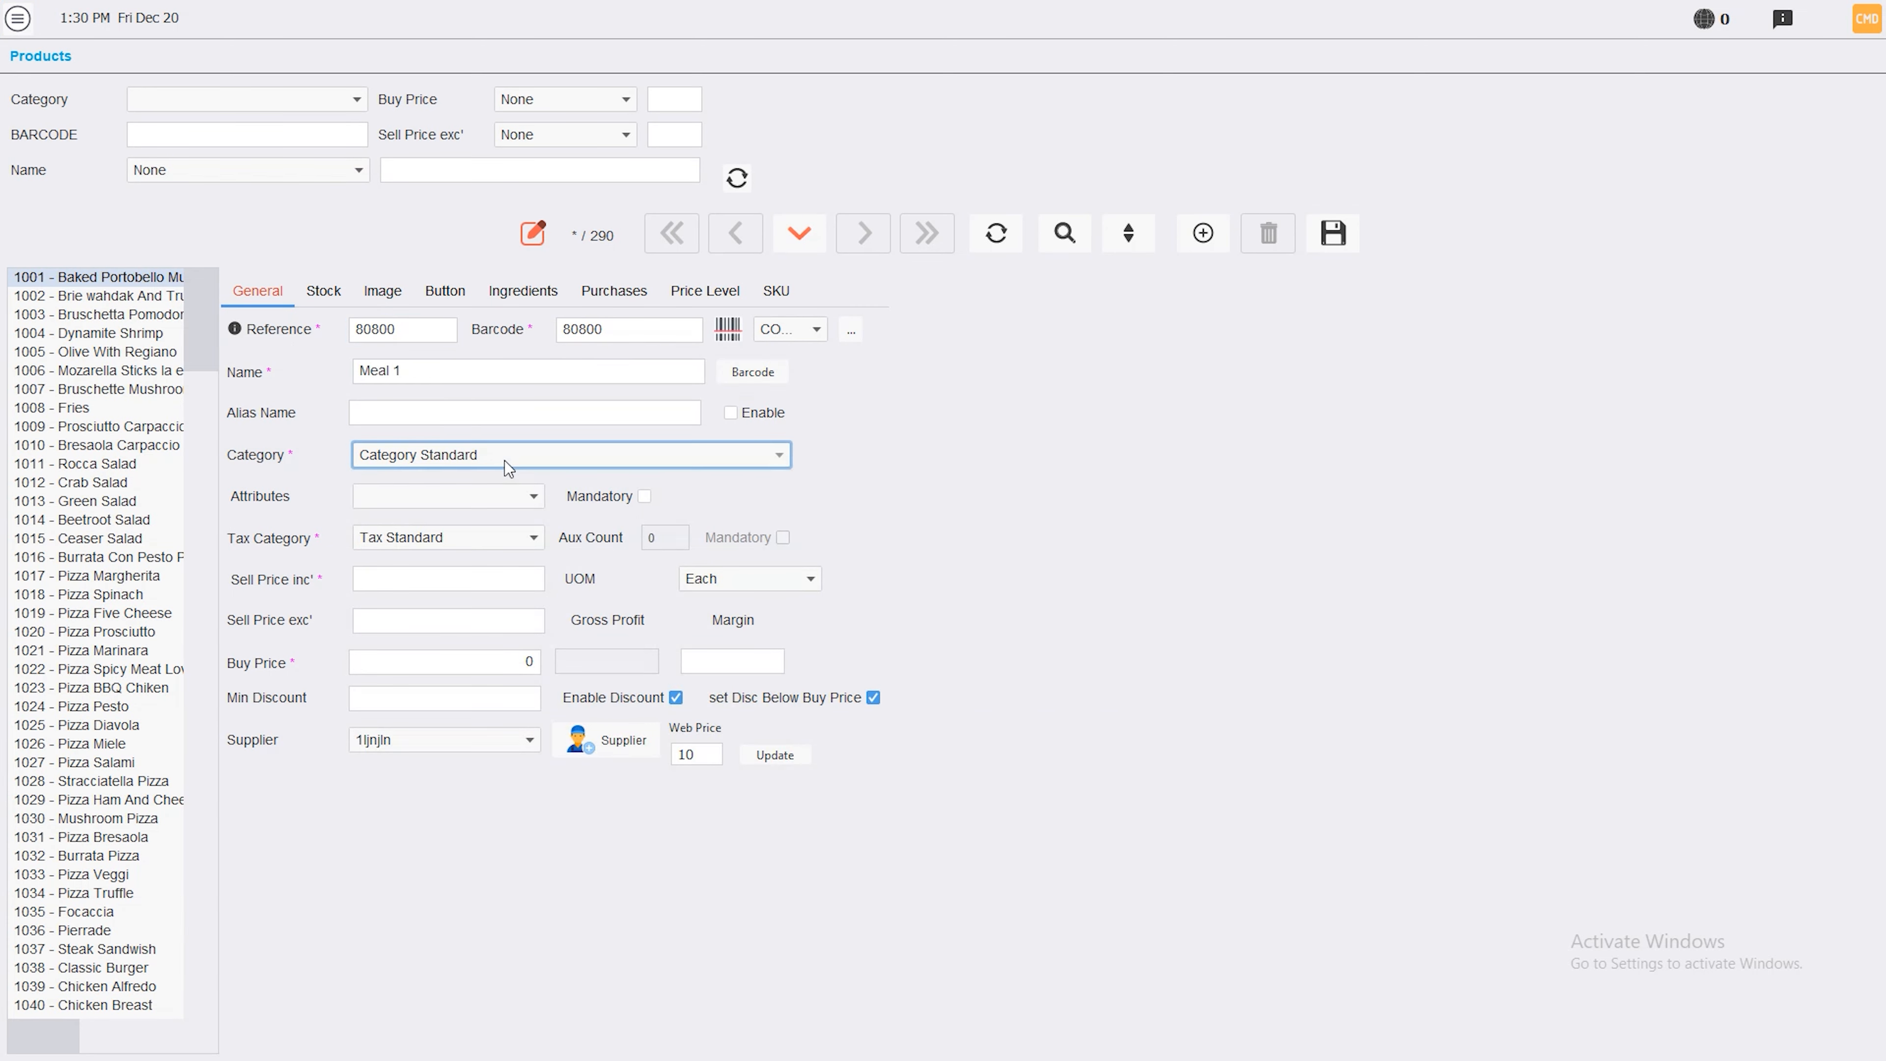
pyautogui.click(480, 571)
pyautogui.write('60')
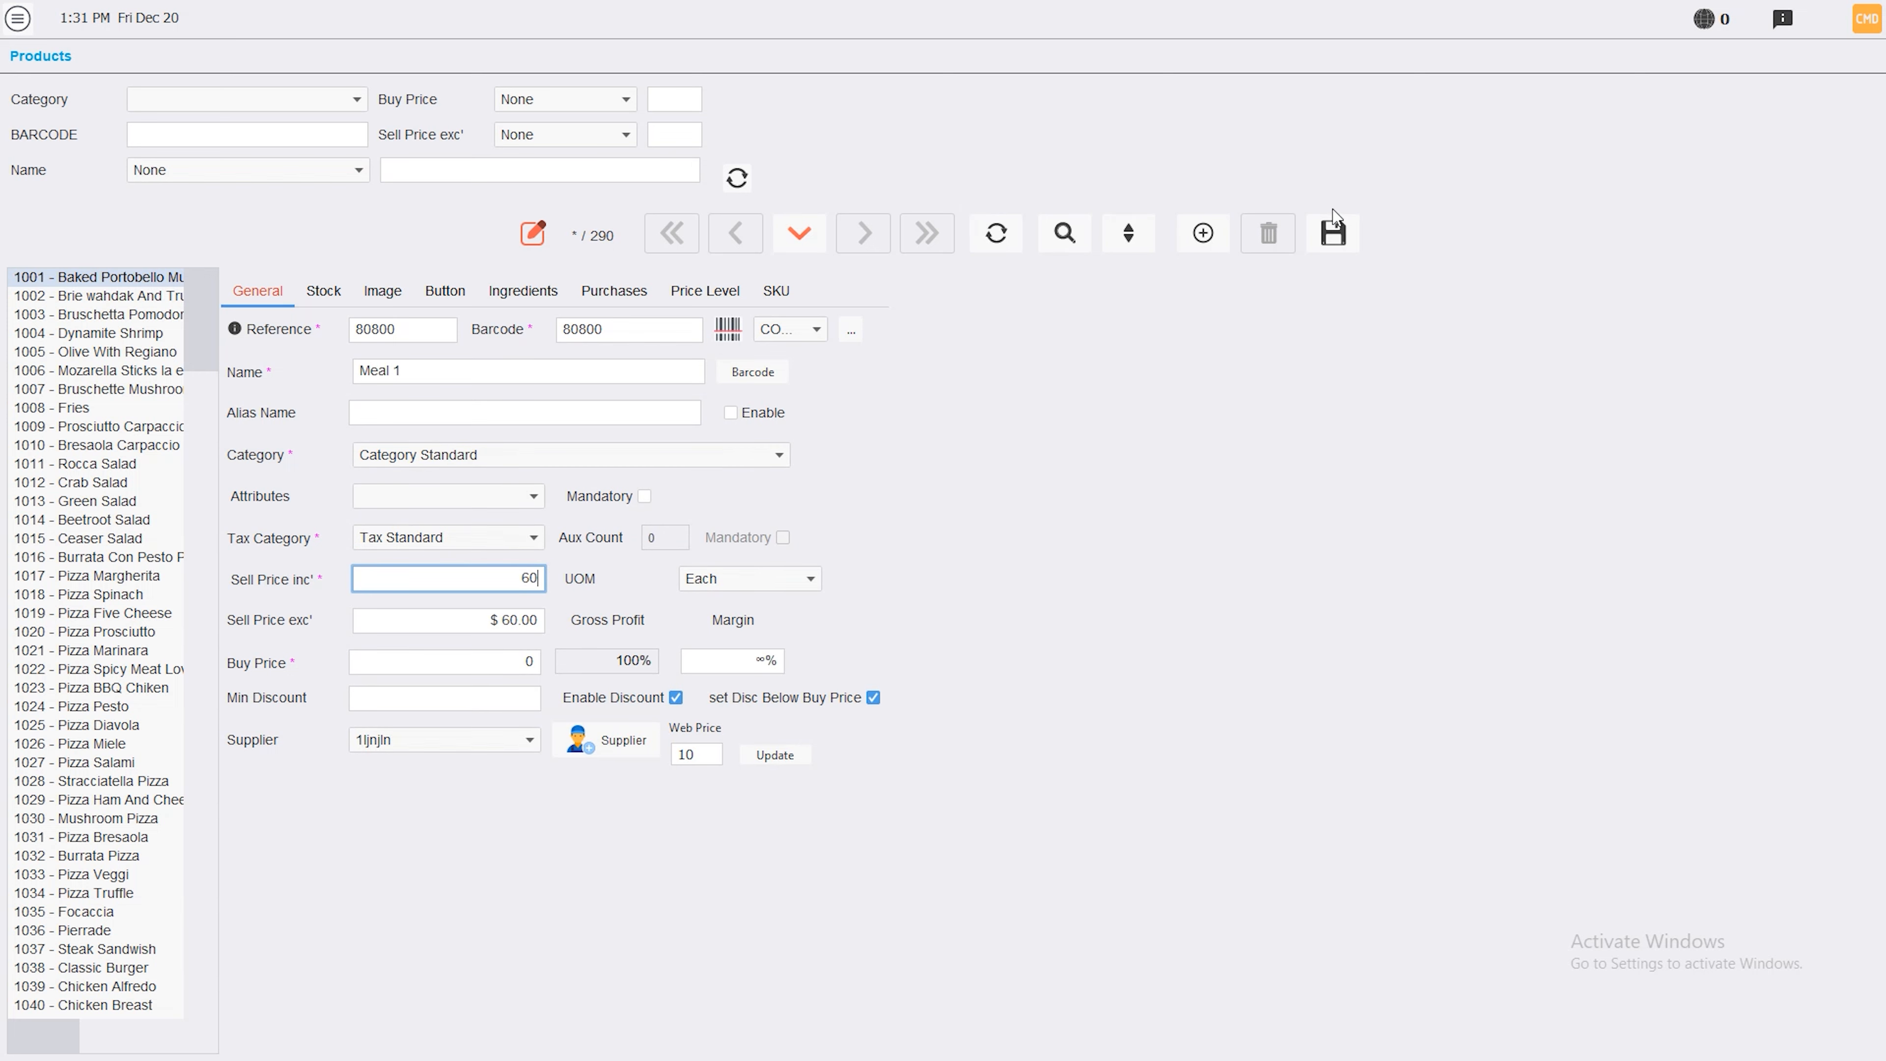
pyautogui.click(1332, 234)
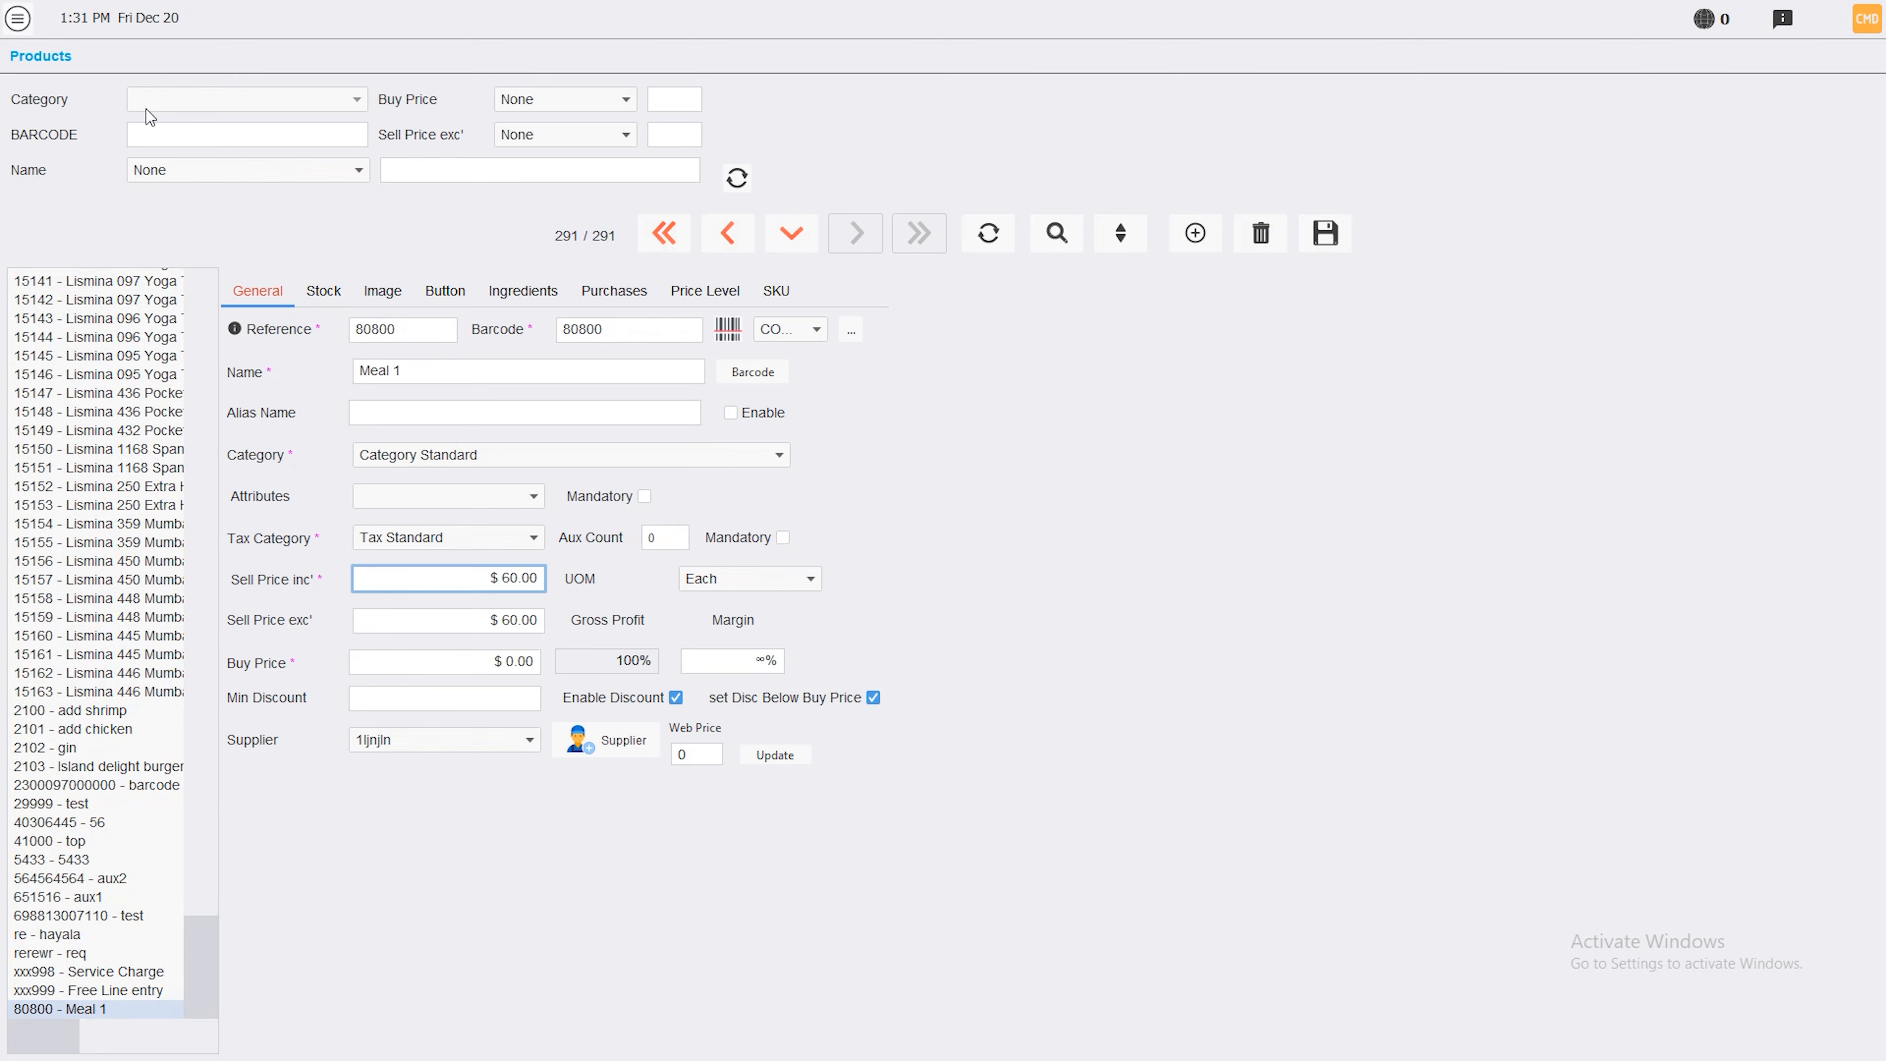
pyautogui.click(9, 9)
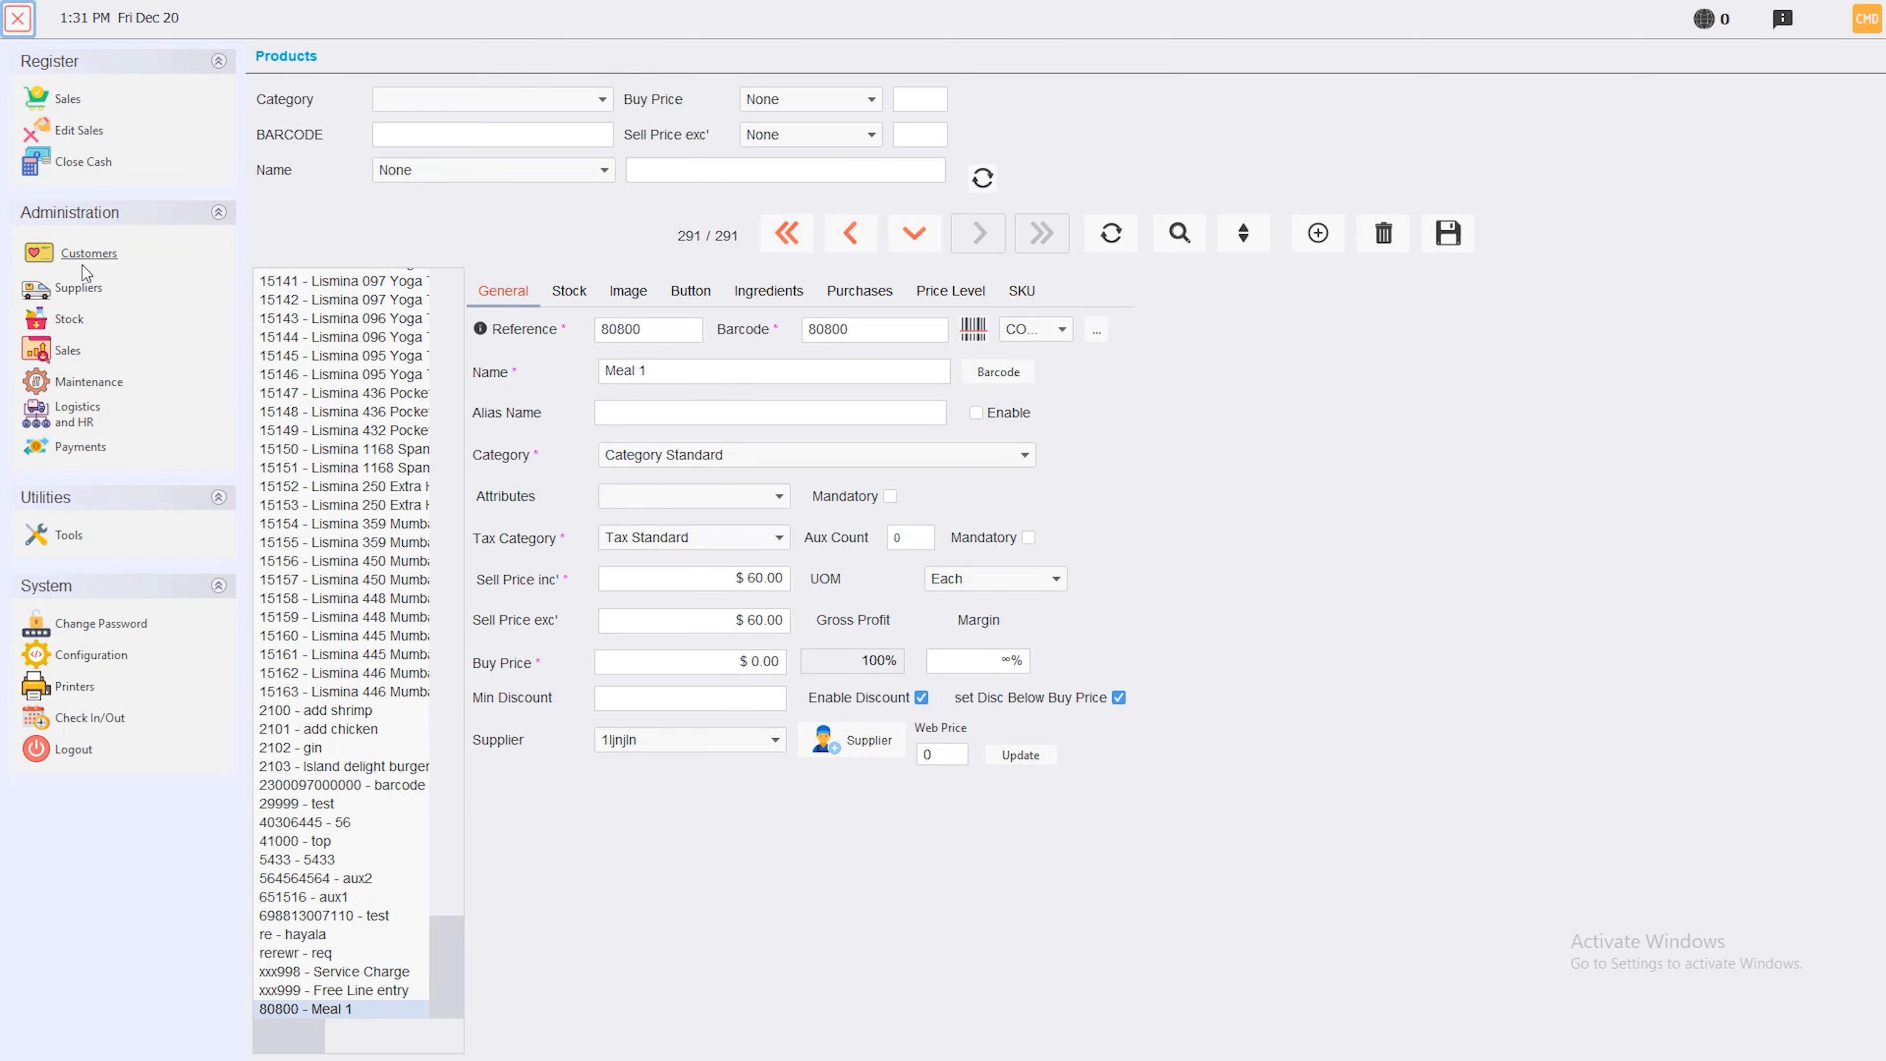
# In Product Bundles for 80800 Meal 1, add Bruschetta Pomodoro with quantity 1 and save
pyautogui.click(72, 317)
pyautogui.click(383, 306)
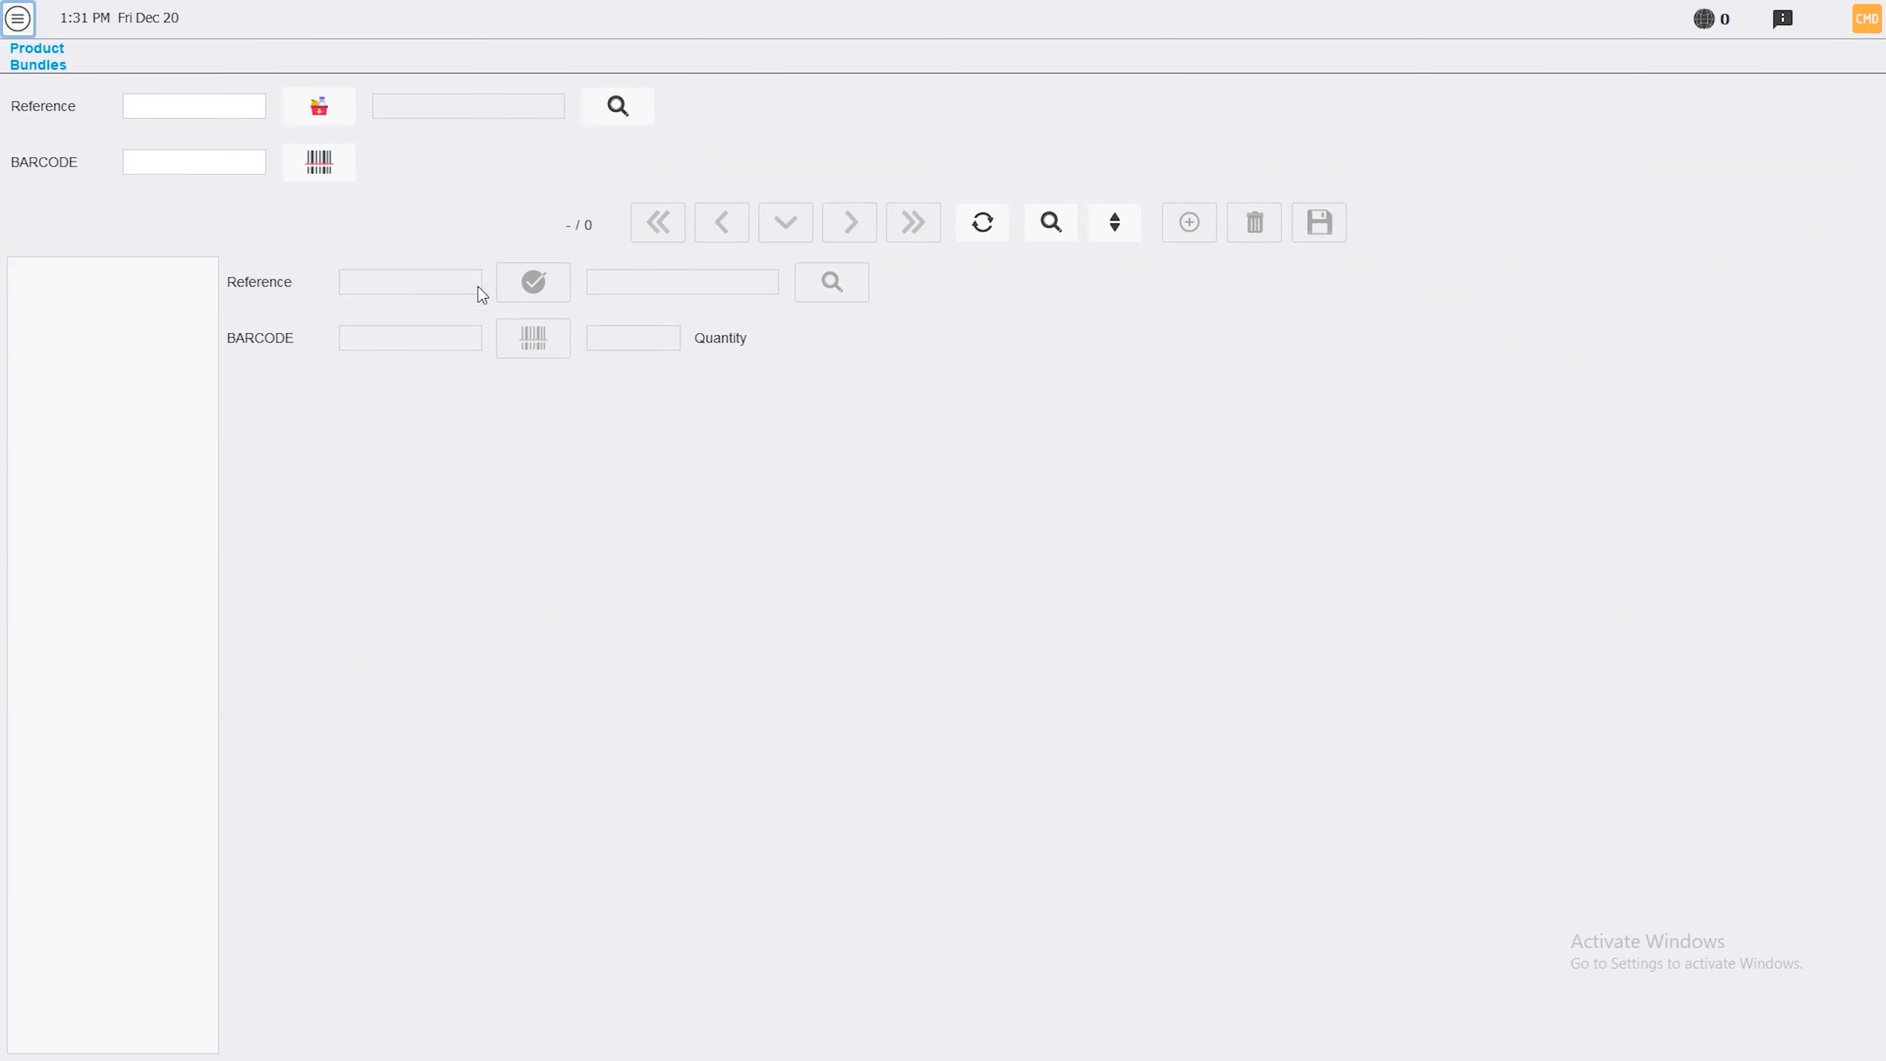
pyautogui.click(163, 113)
pyautogui.write('80800')
pyautogui.press('Return')
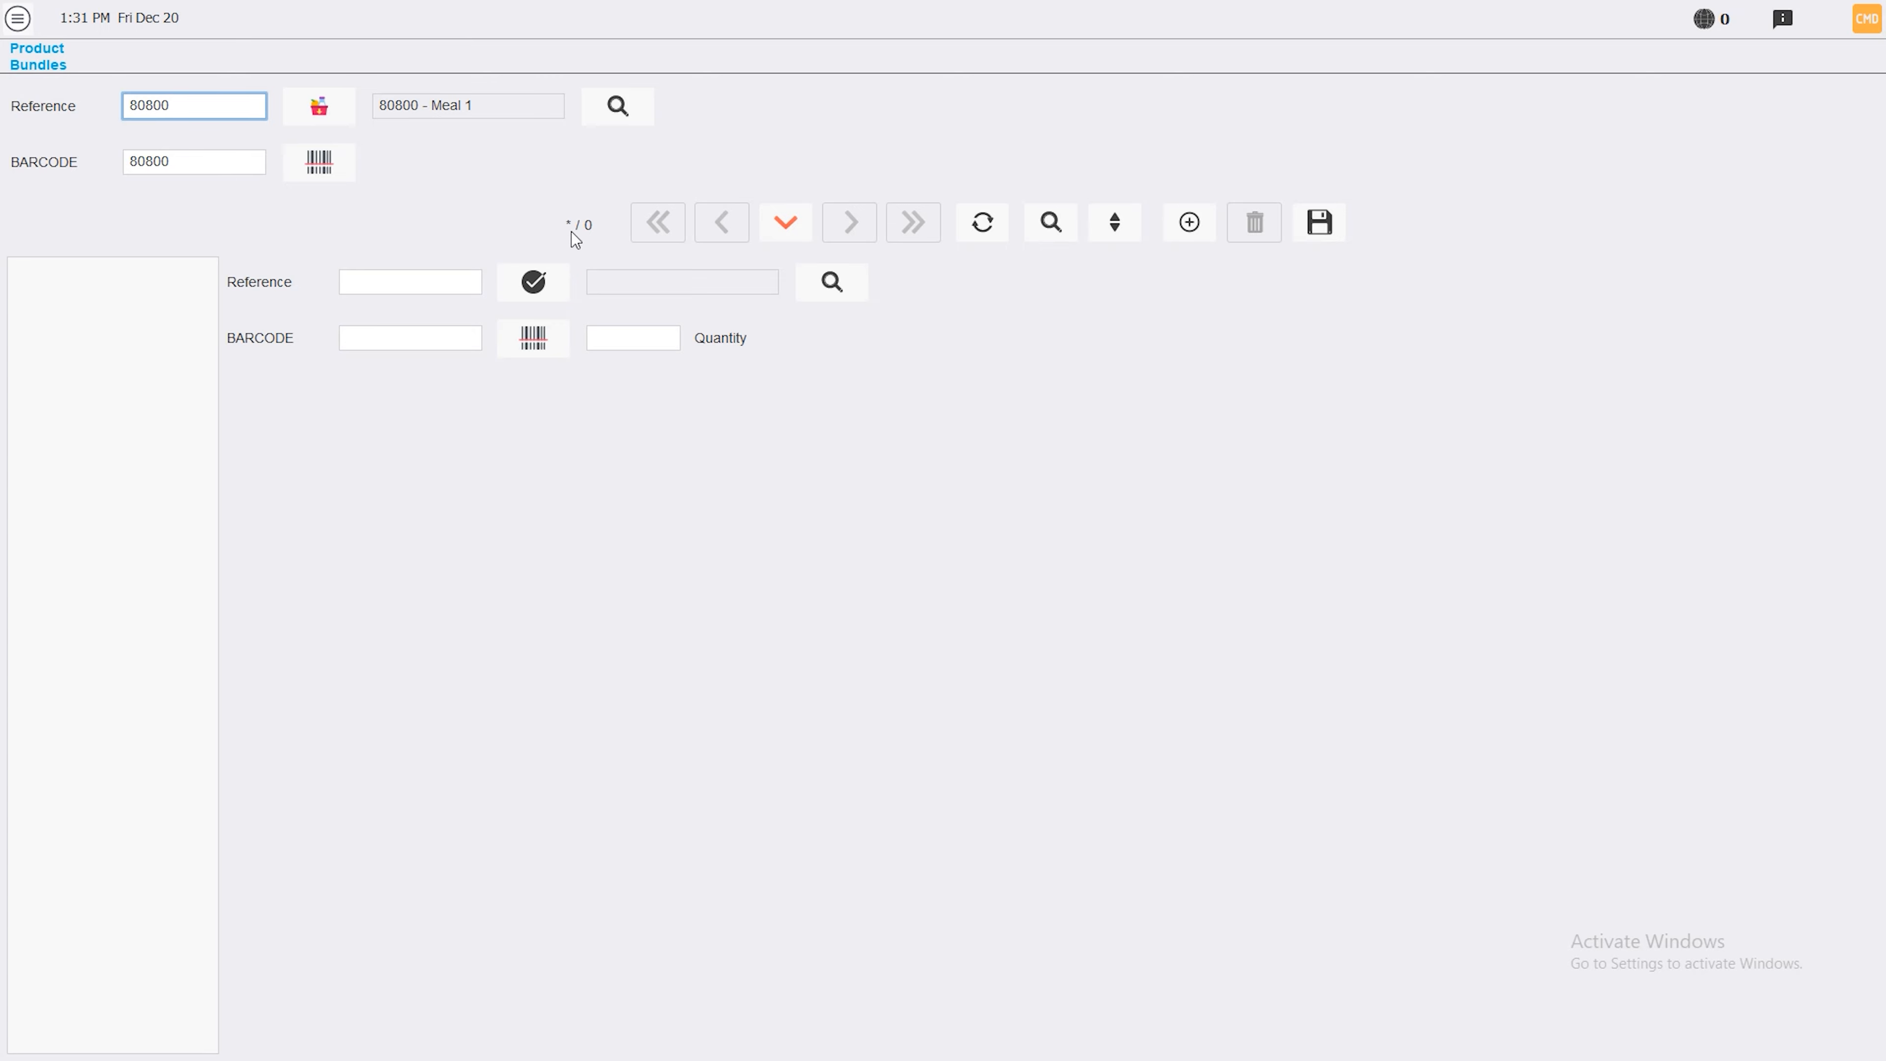
pyautogui.click(832, 286)
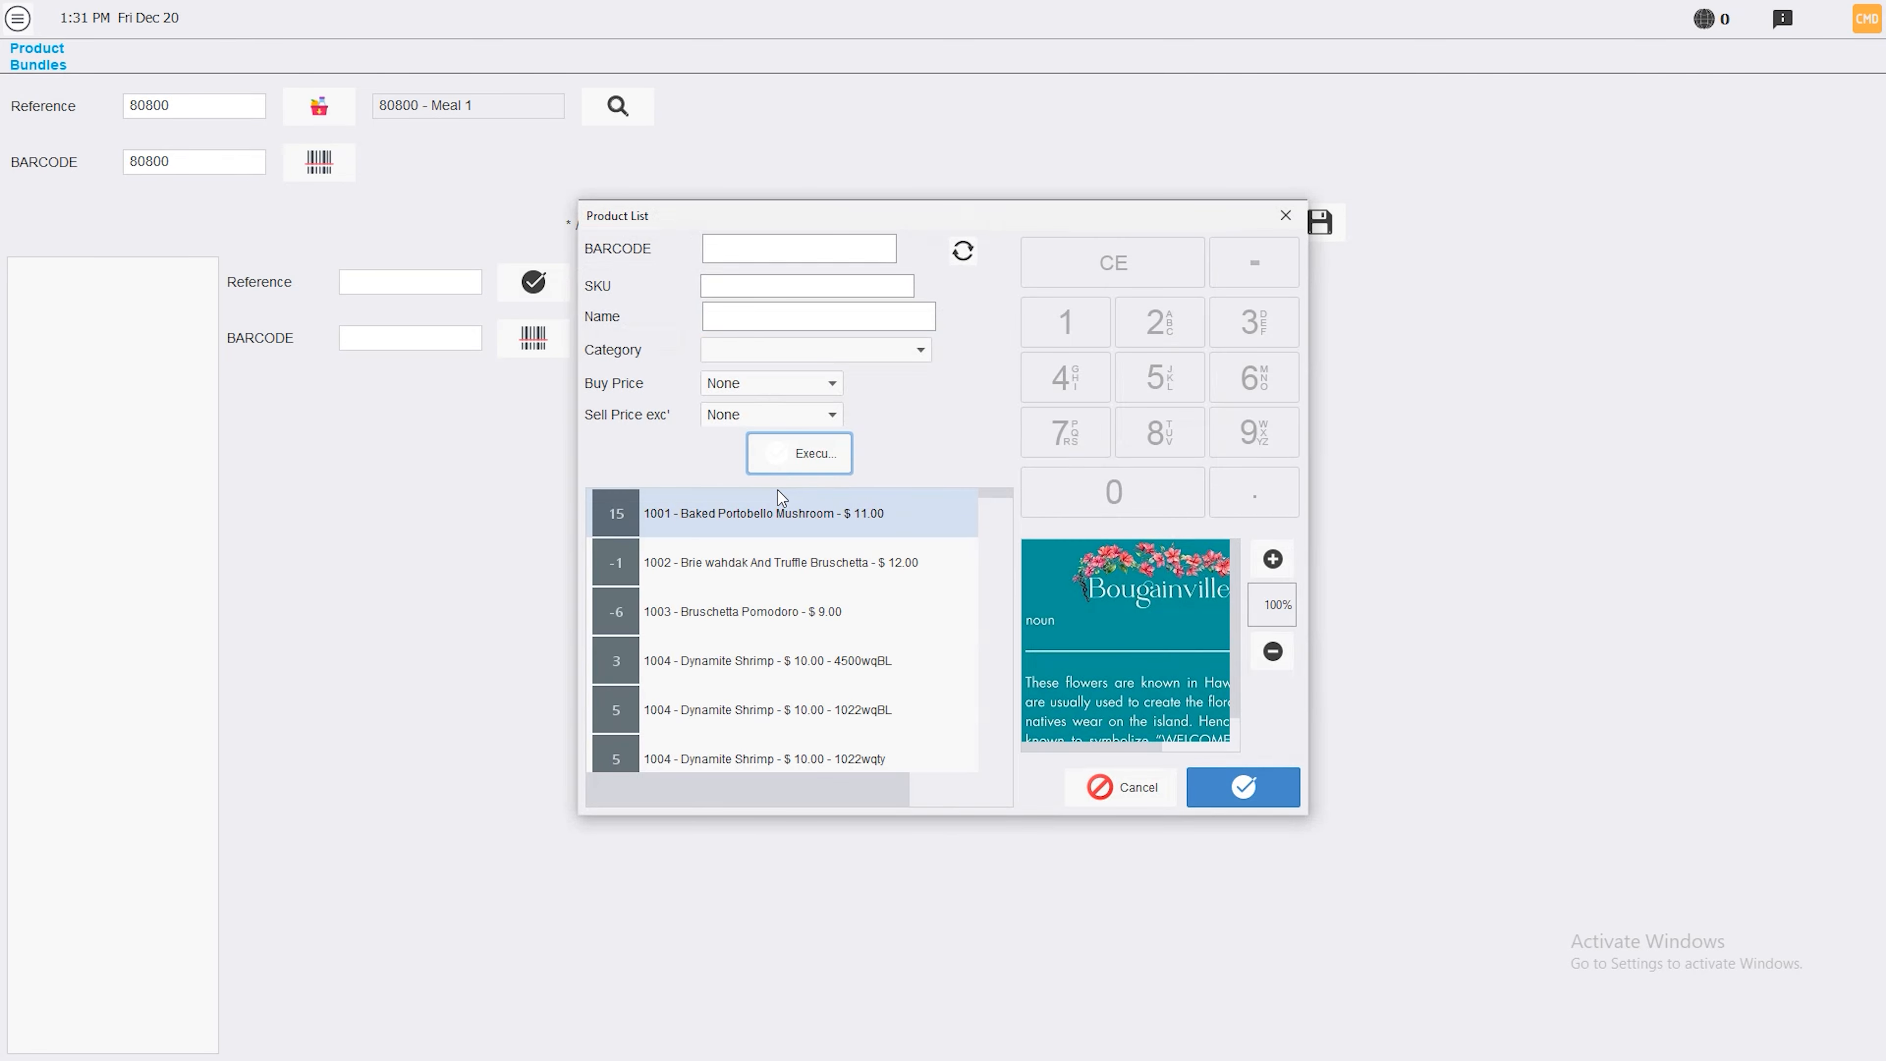
pyautogui.click(830, 630)
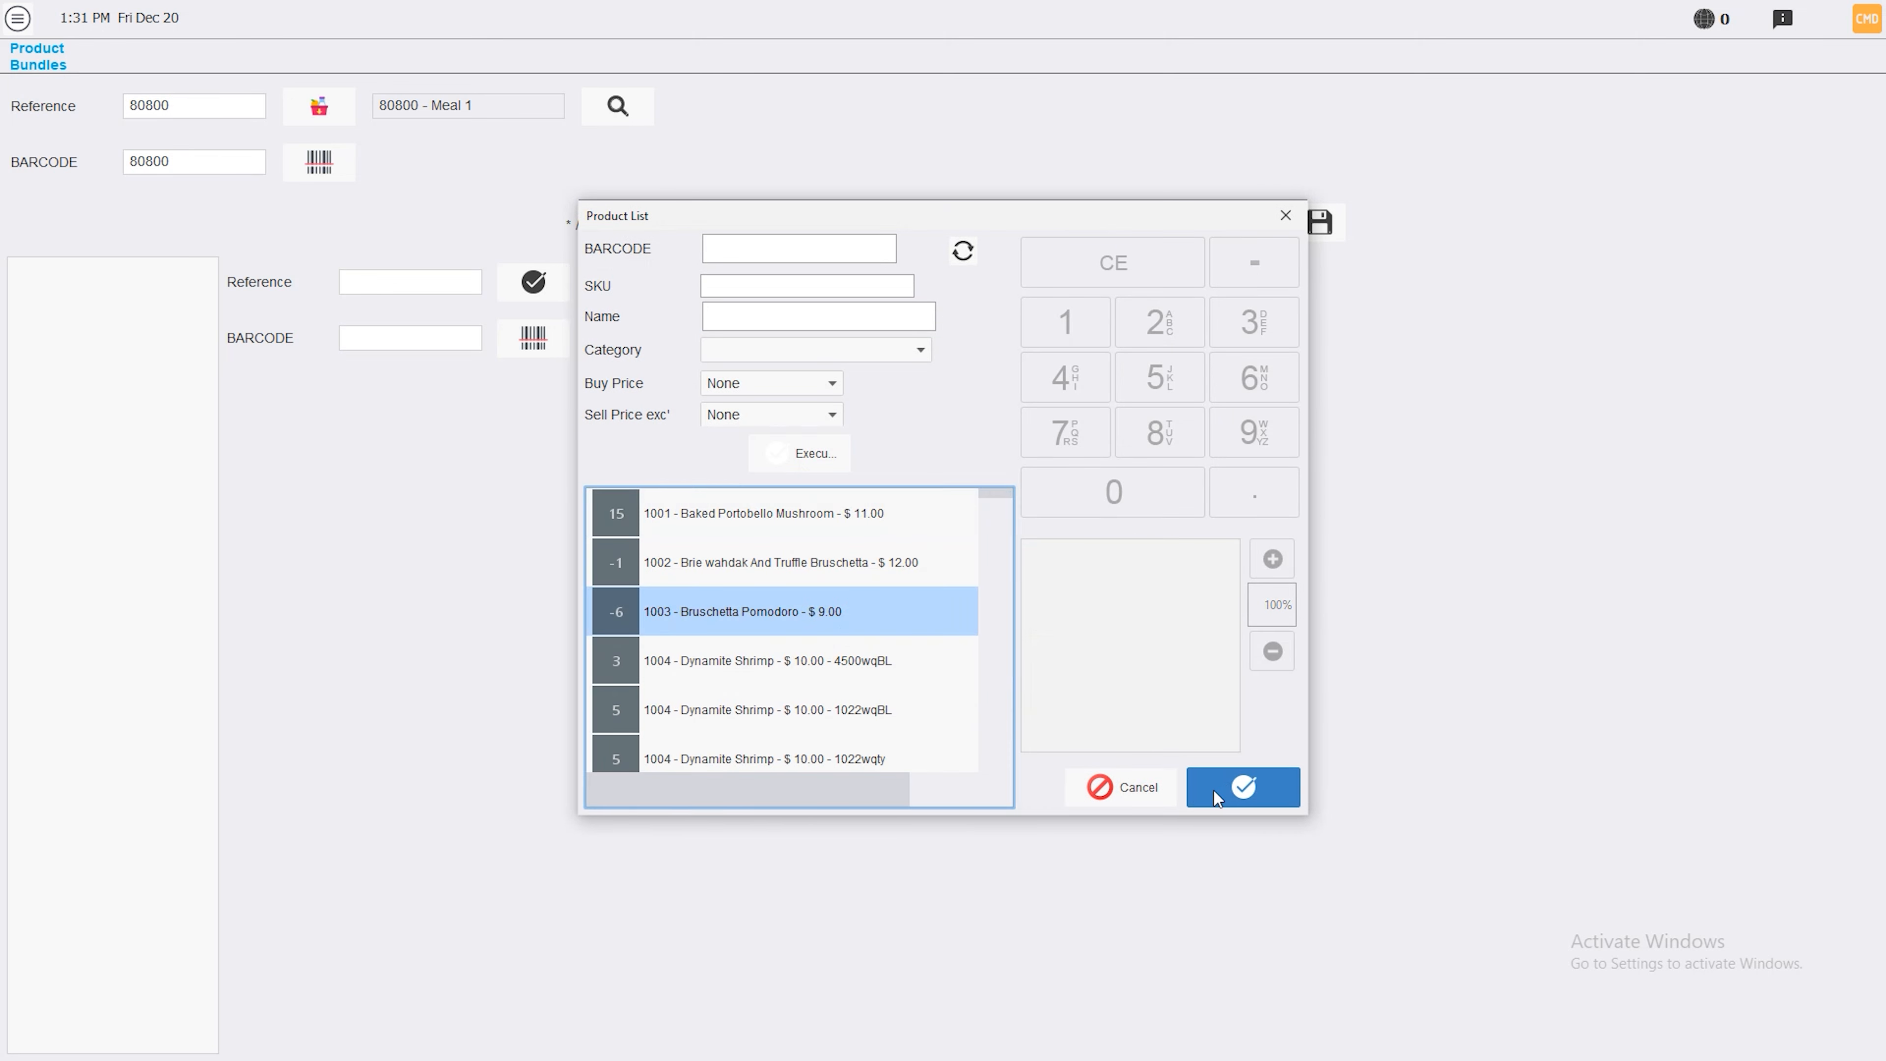
pyautogui.click(1237, 788)
pyautogui.click(668, 349)
pyautogui.write('1')
pyautogui.click(1333, 229)
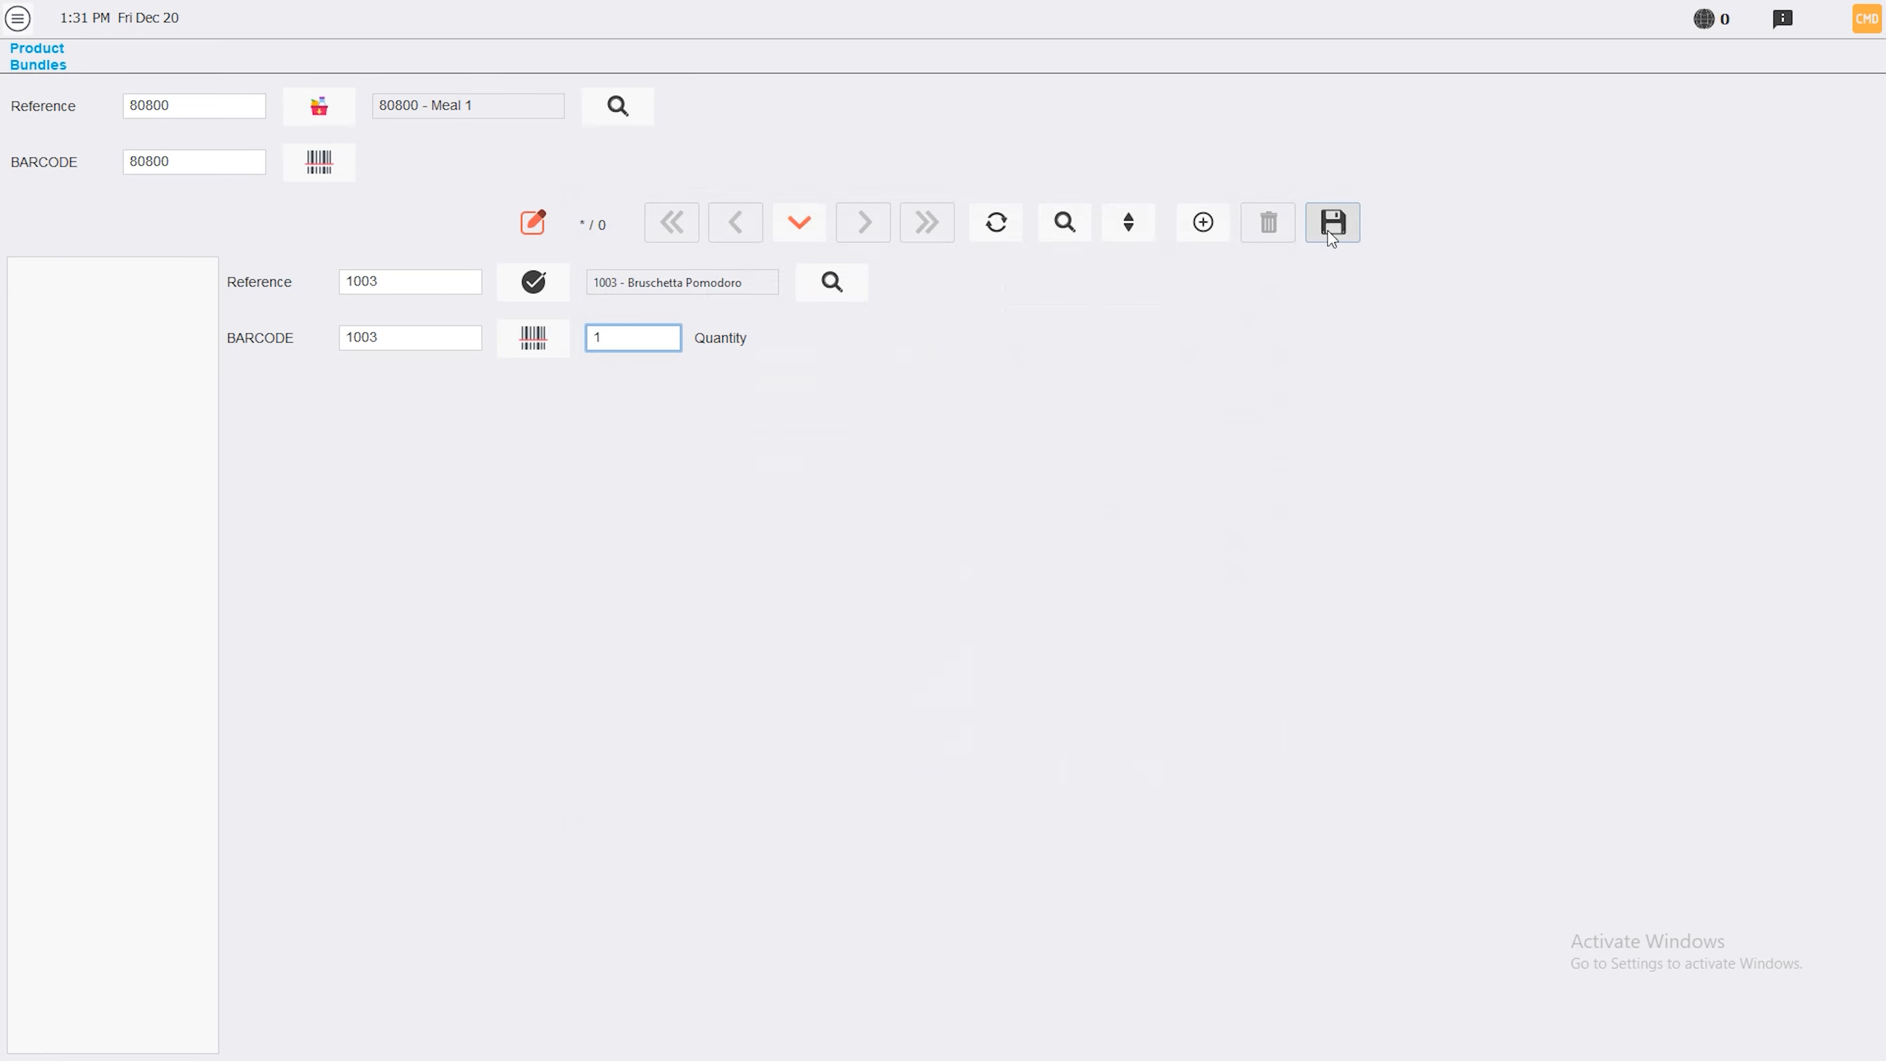
# Add Green Salad, found via the Salad category, with quantity 1 and save
pyautogui.click(1197, 231)
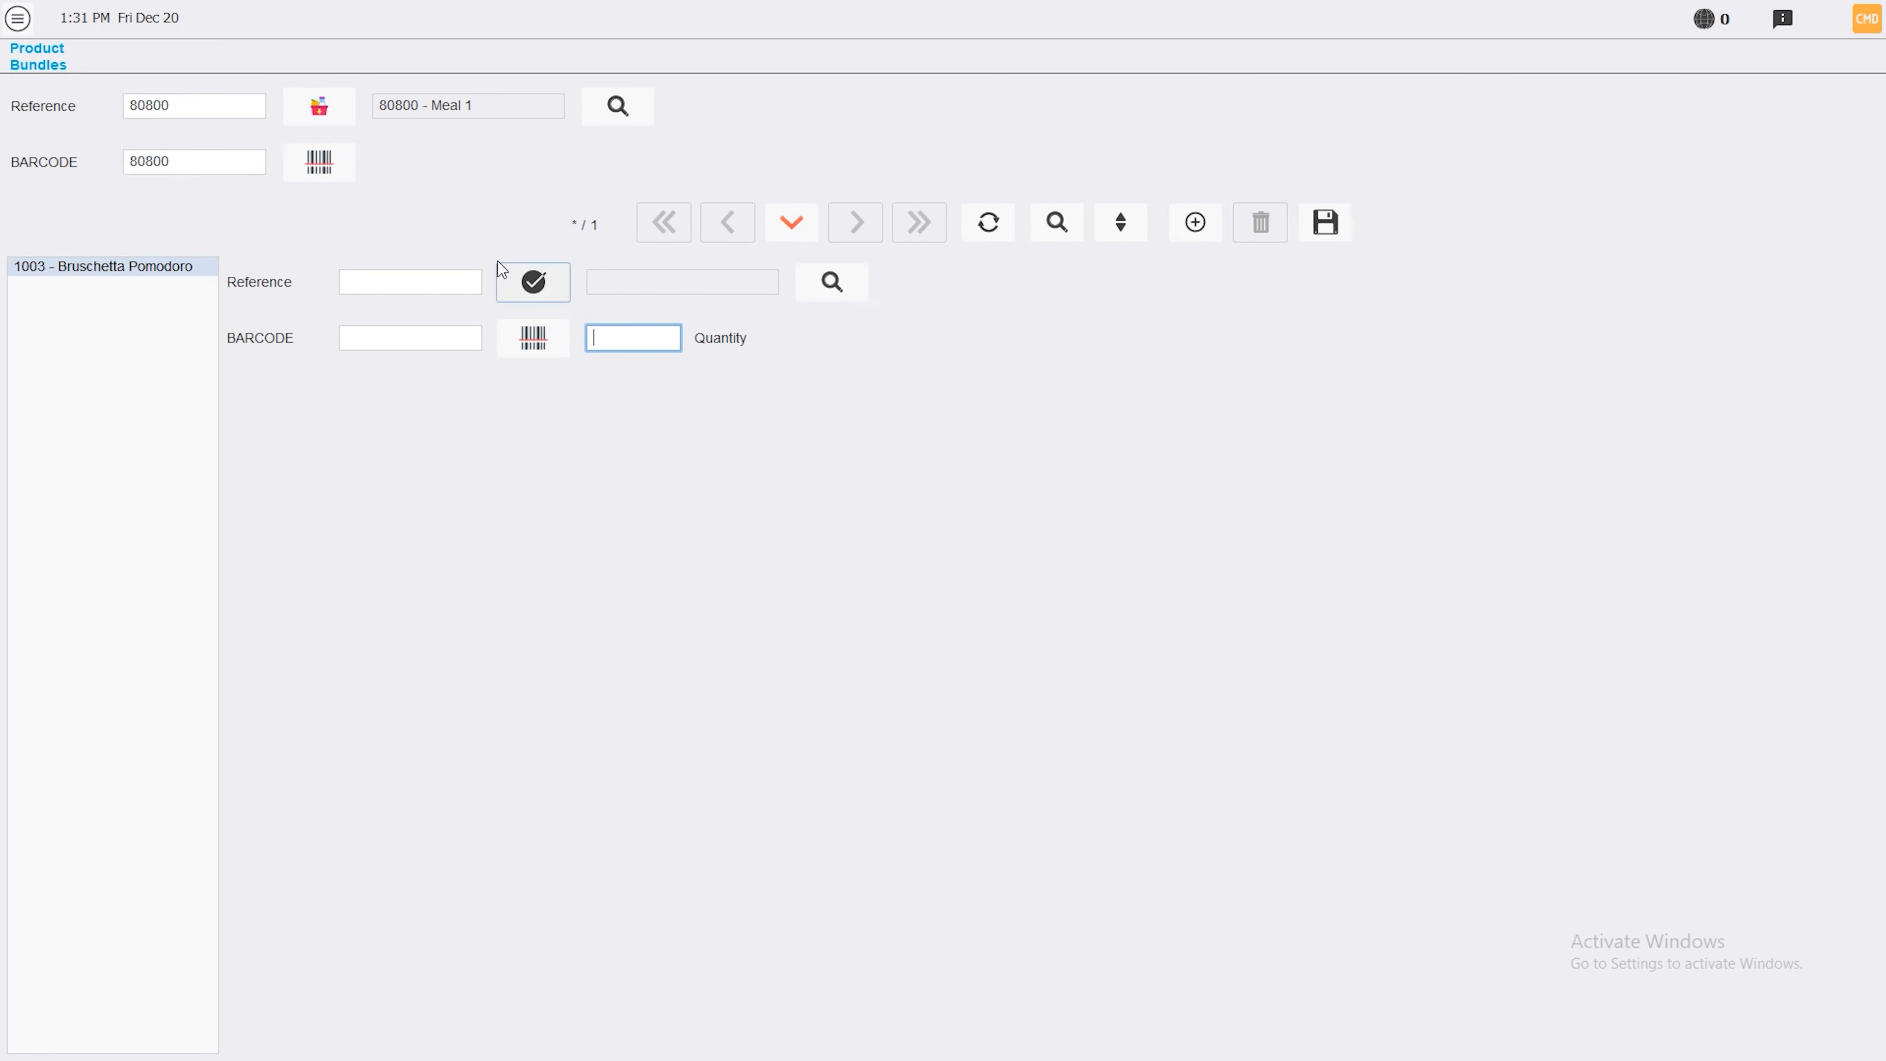
pyautogui.click(837, 288)
pyautogui.click(882, 352)
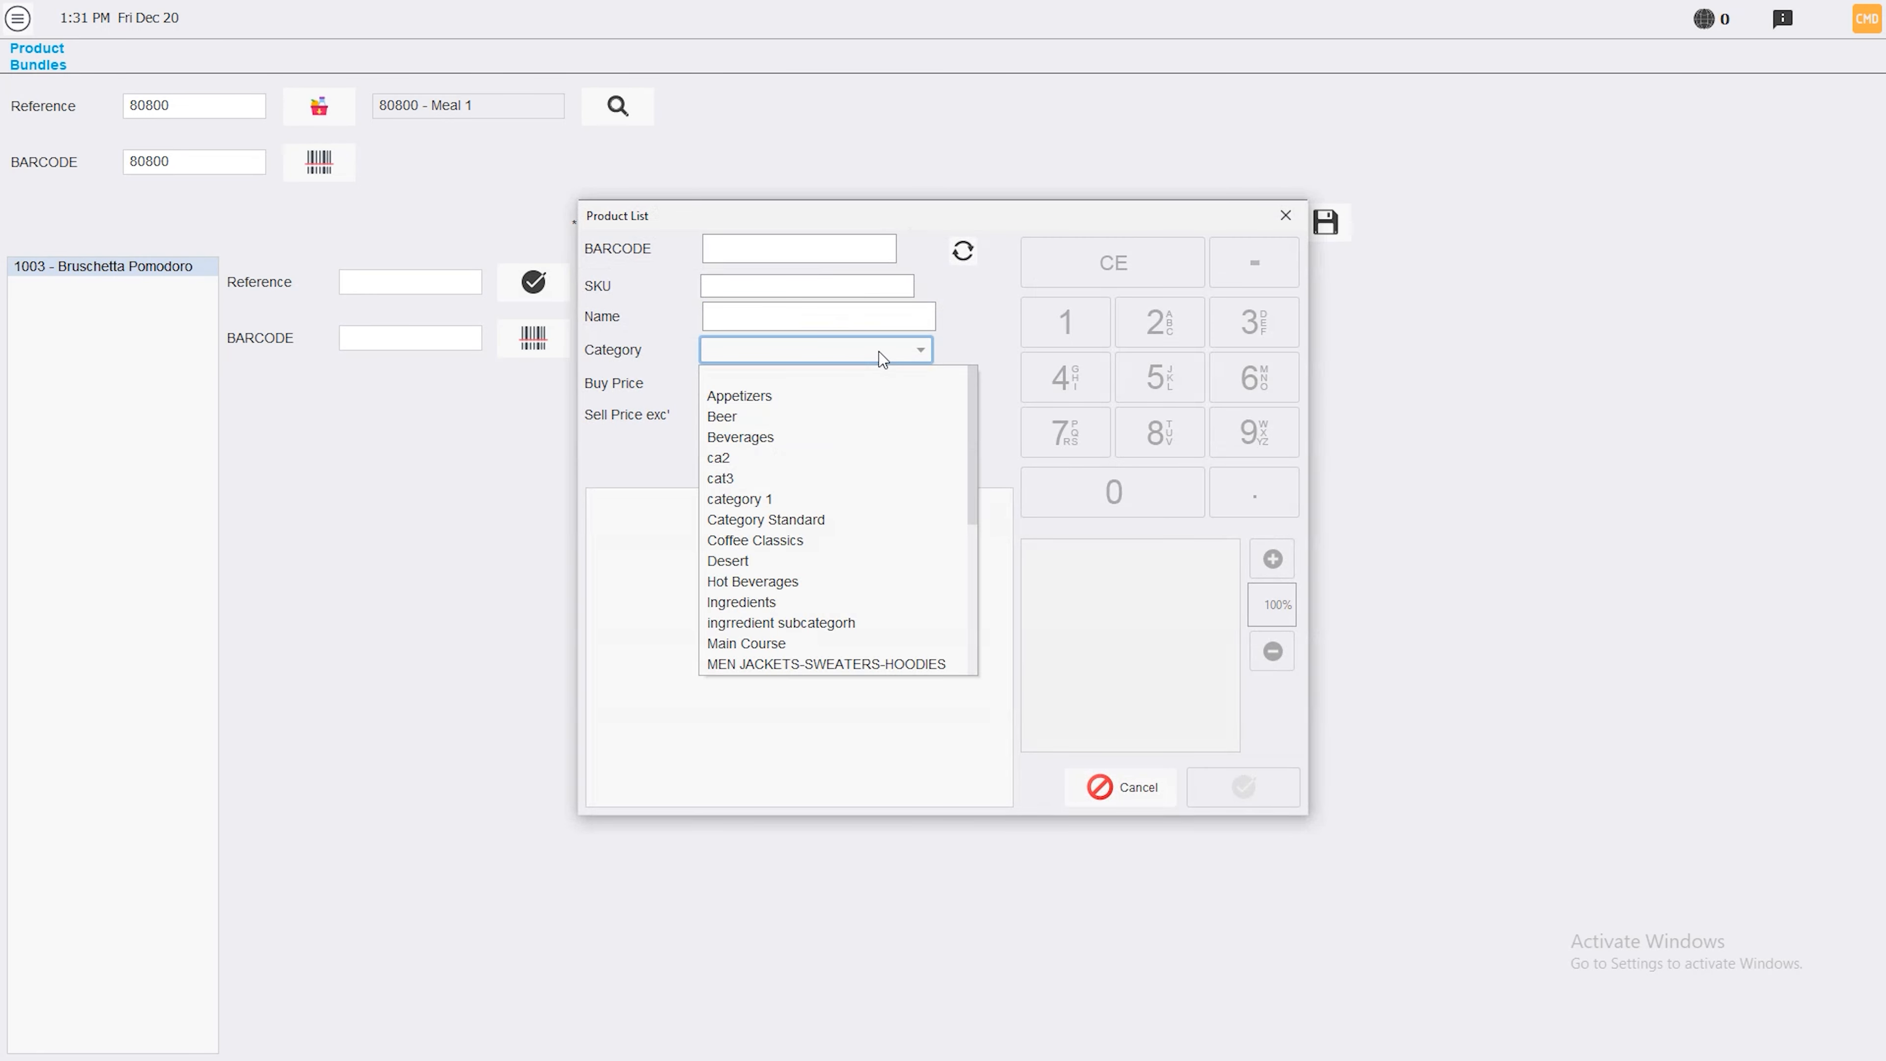
pyautogui.scroll(-5, 742, 530)
pyautogui.click(743, 531)
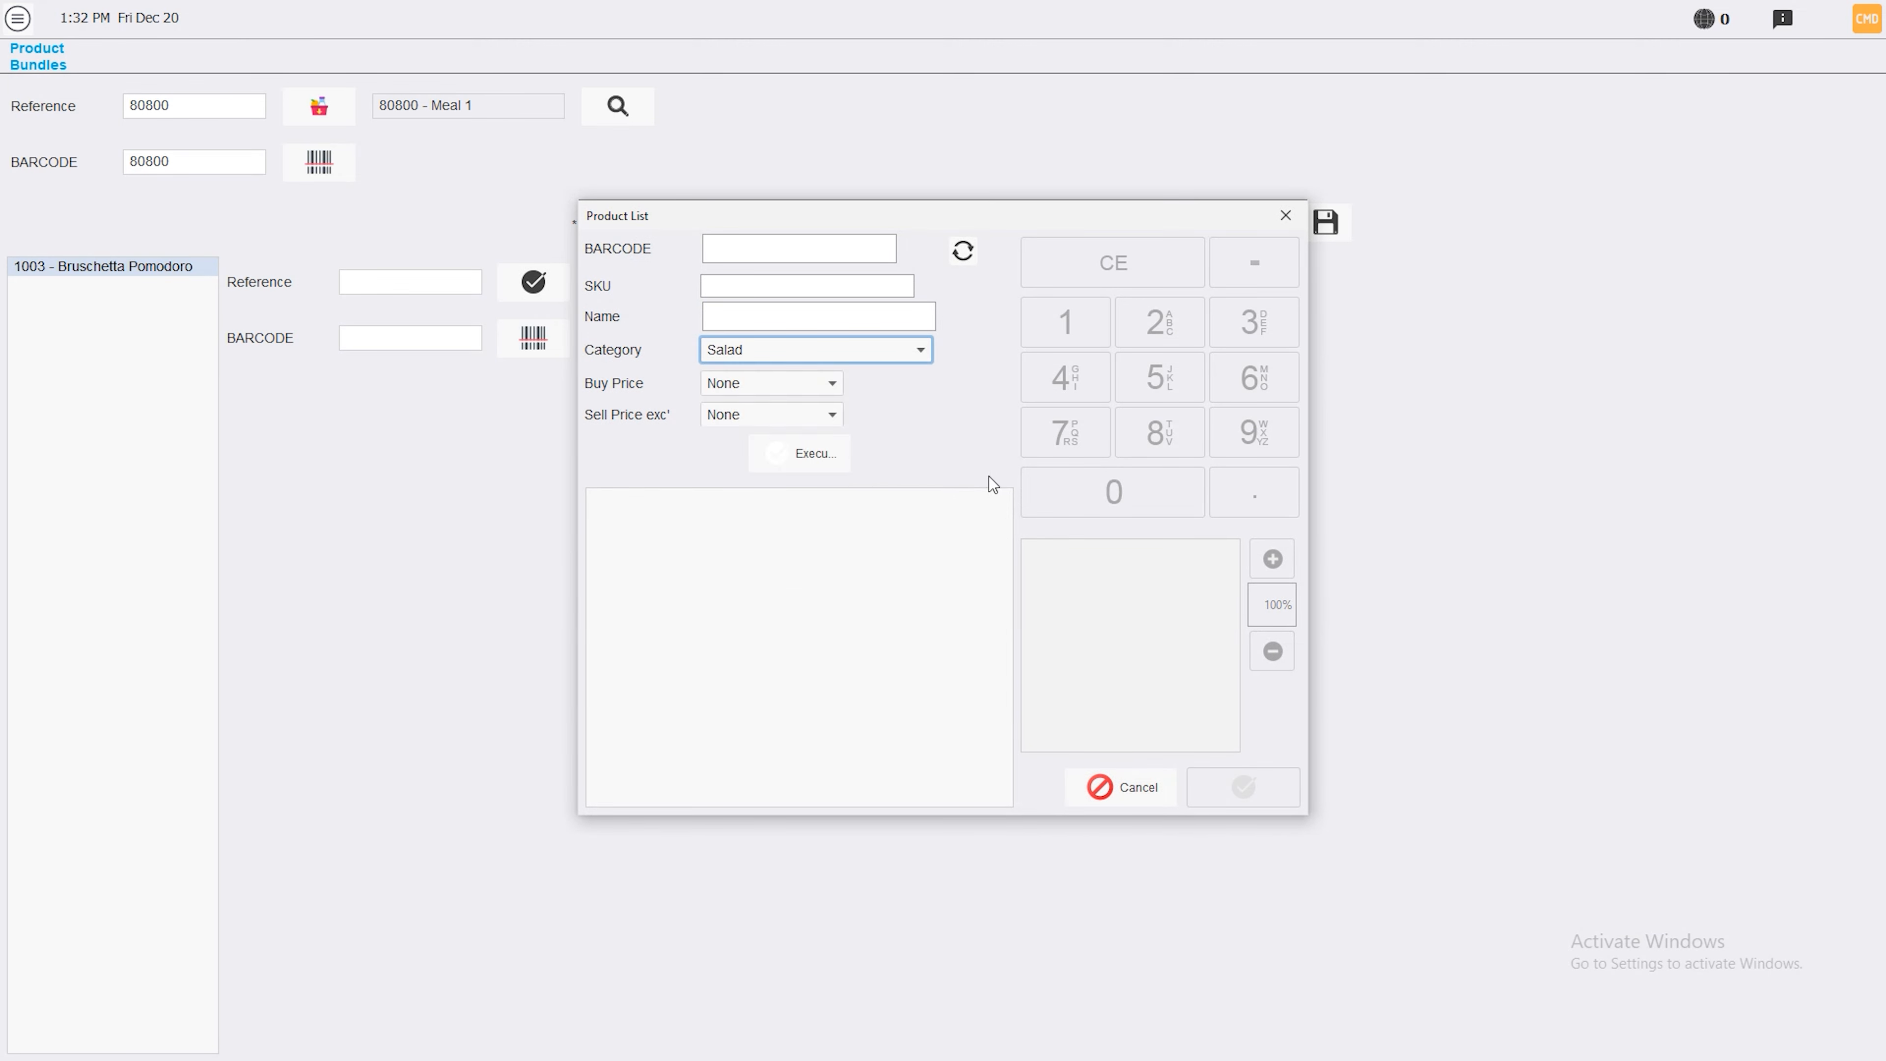
pyautogui.click(834, 455)
pyautogui.click(731, 617)
pyautogui.click(1239, 787)
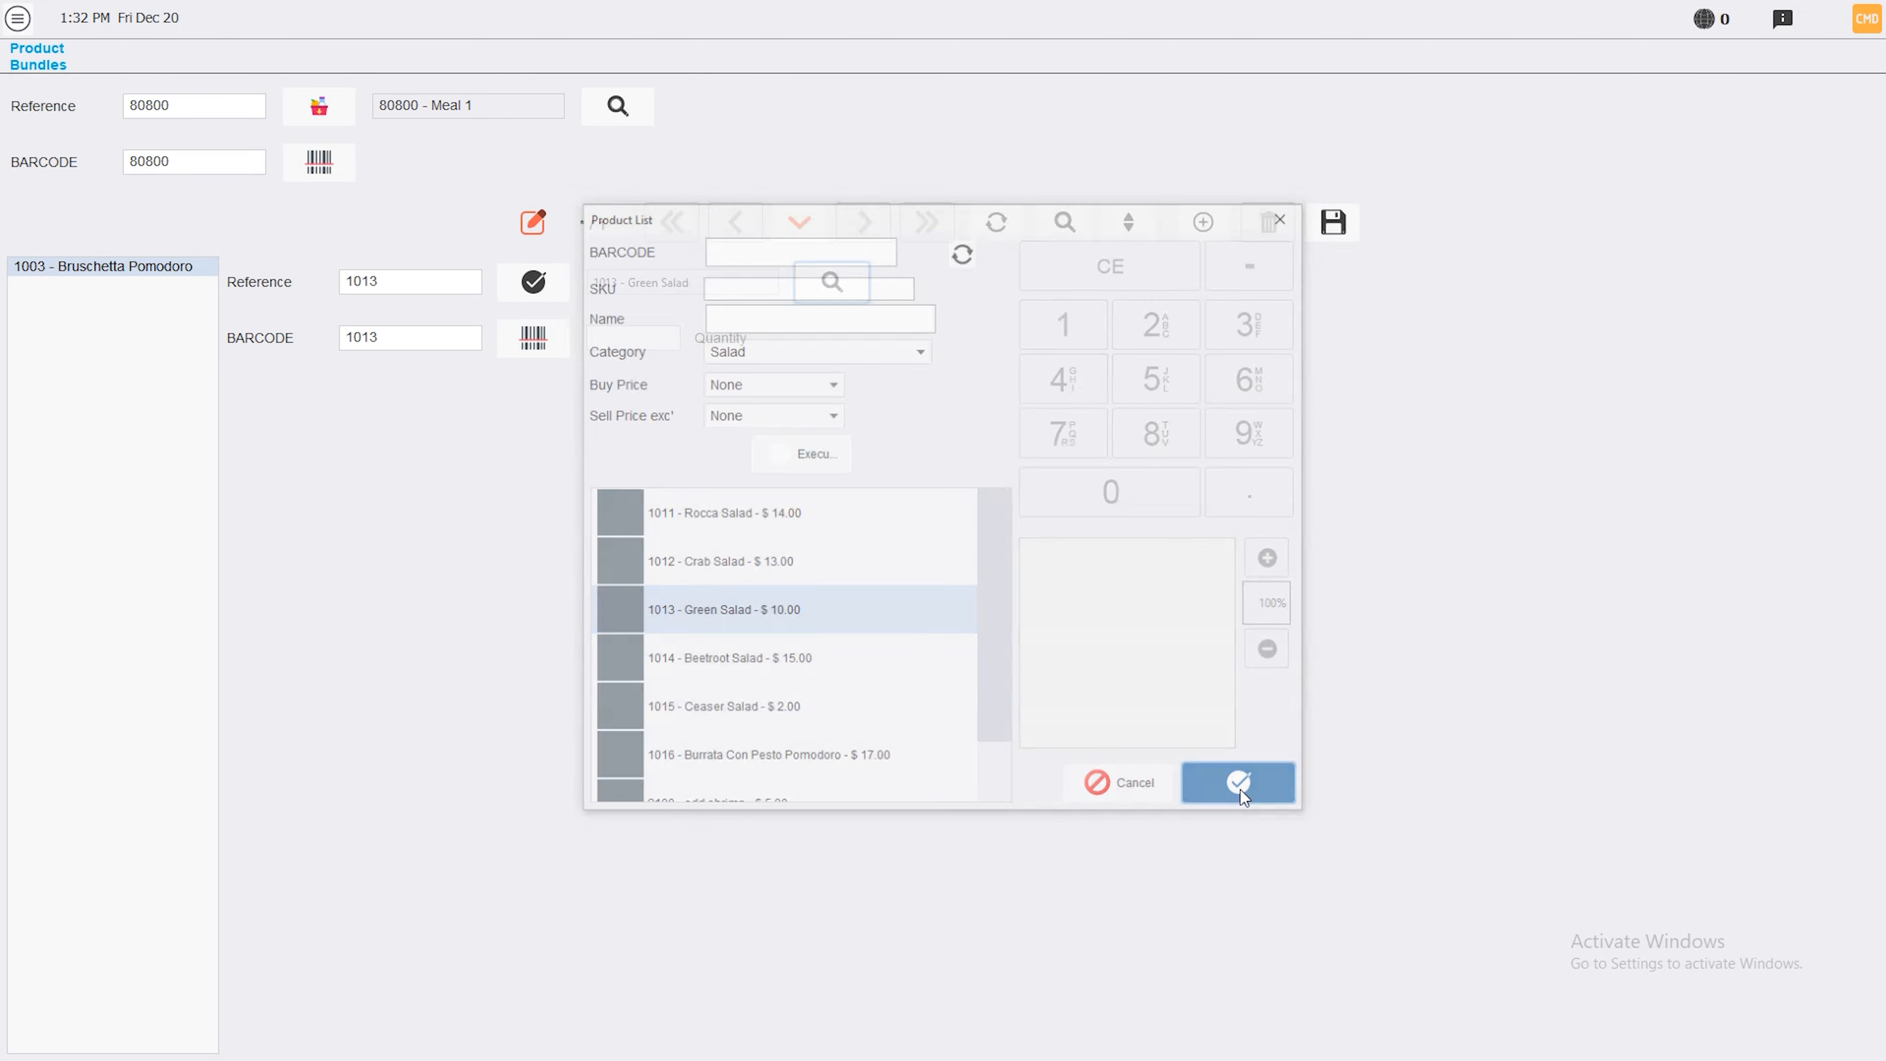
pyautogui.click(622, 336)
pyautogui.write('1')
pyautogui.click(1333, 222)
# Add Pepsi Can to the bundle with quantity 2 and save
pyautogui.click(1199, 222)
pyautogui.click(832, 282)
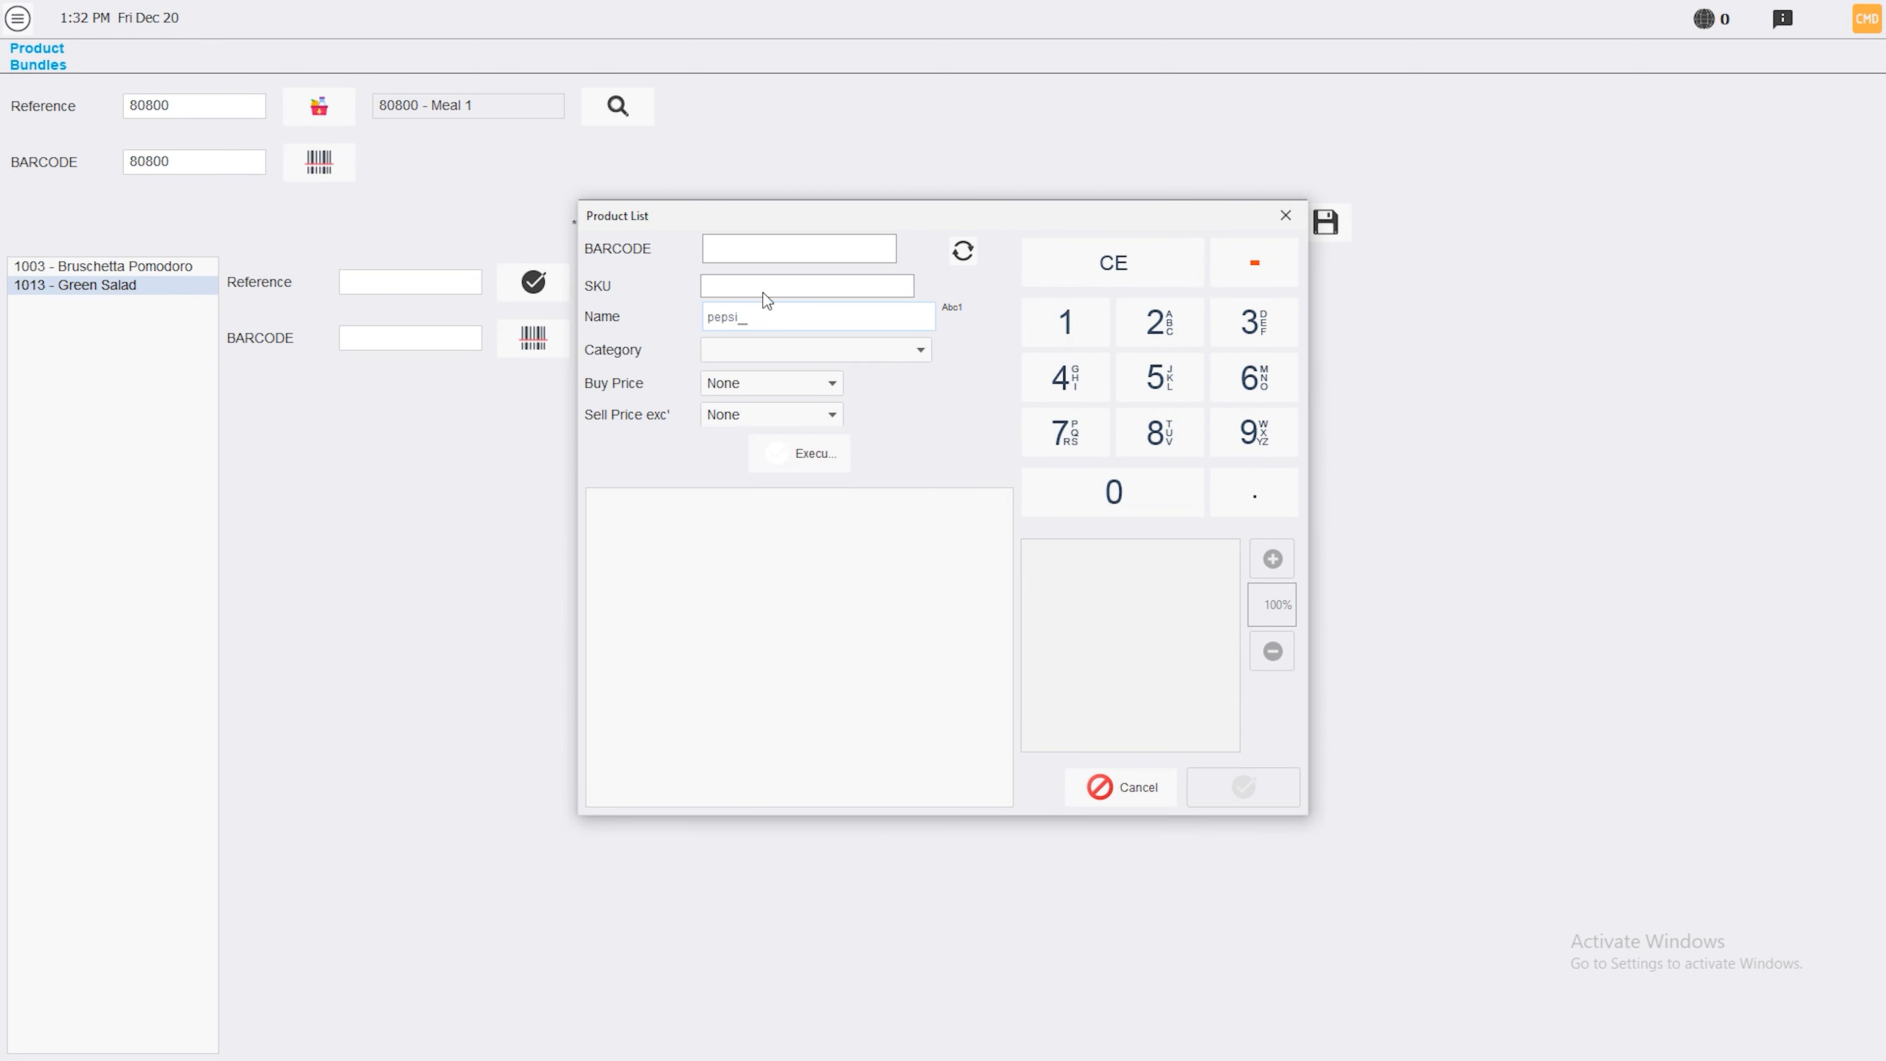
pyautogui.click(838, 453)
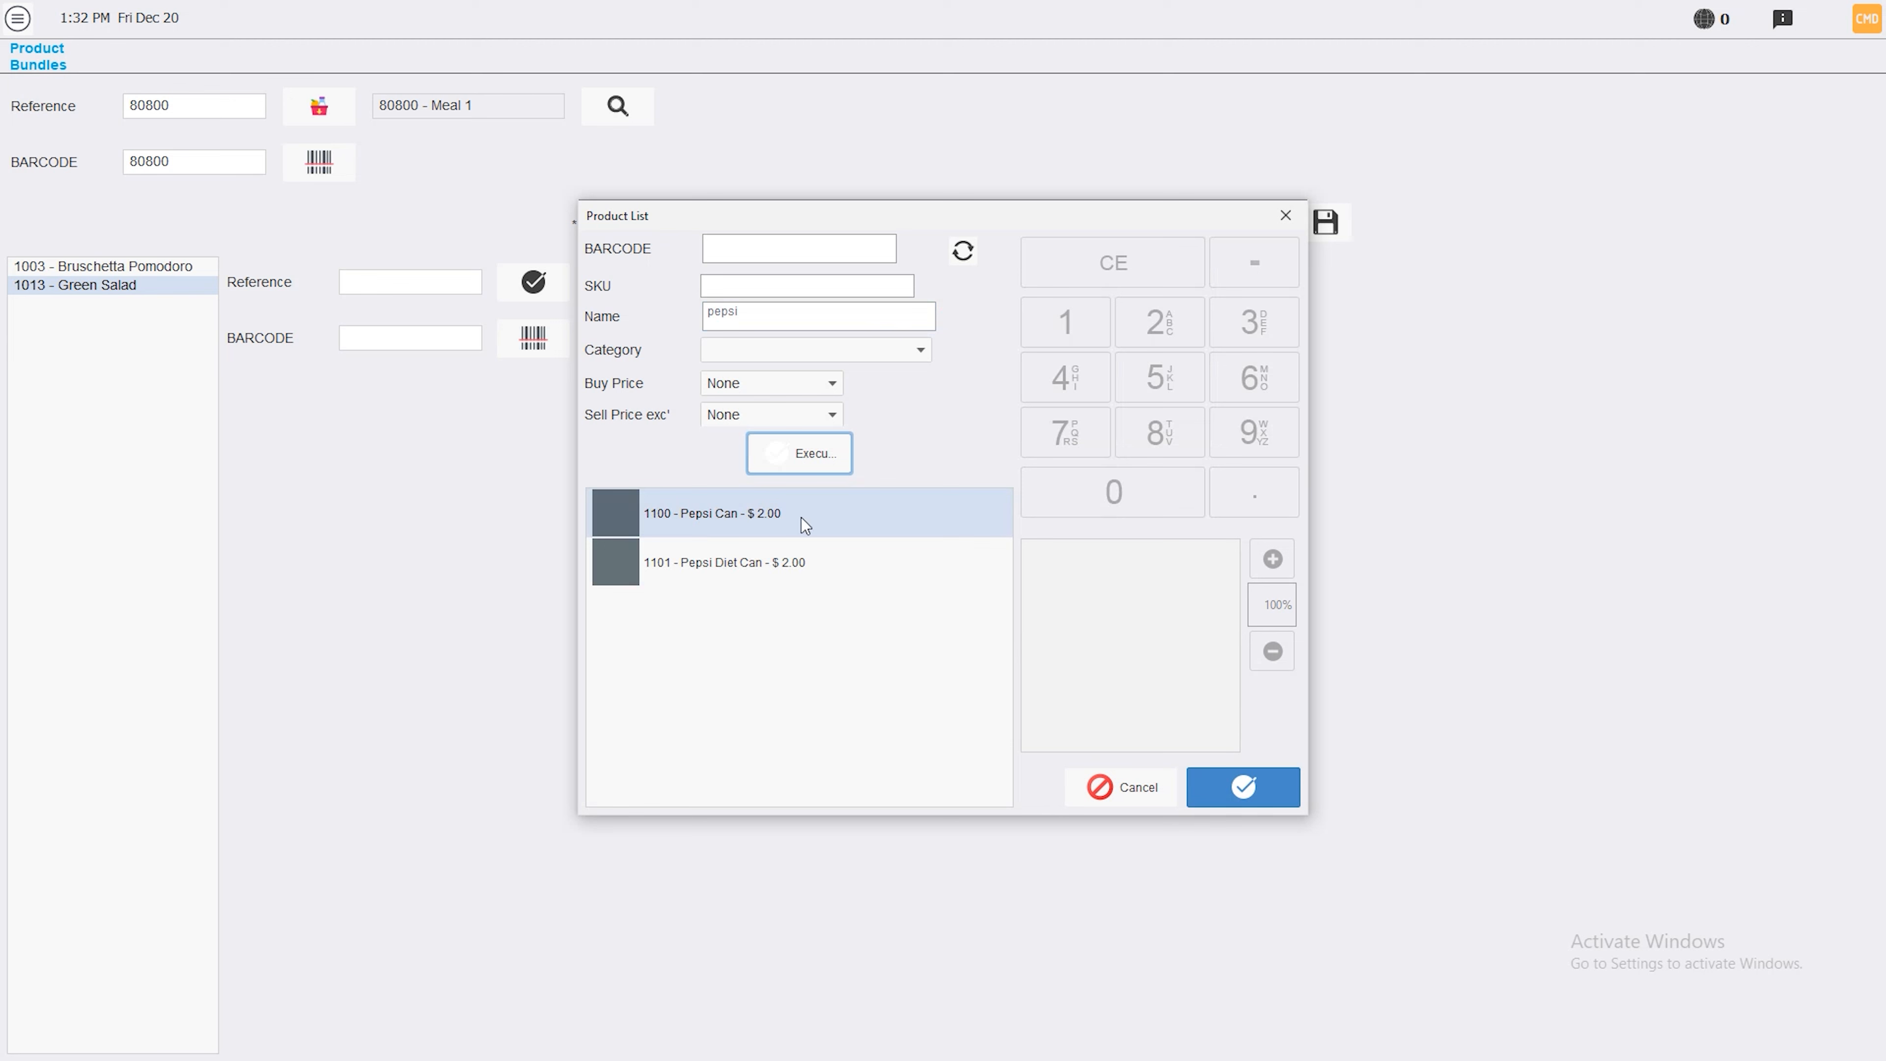
pyautogui.click(1262, 785)
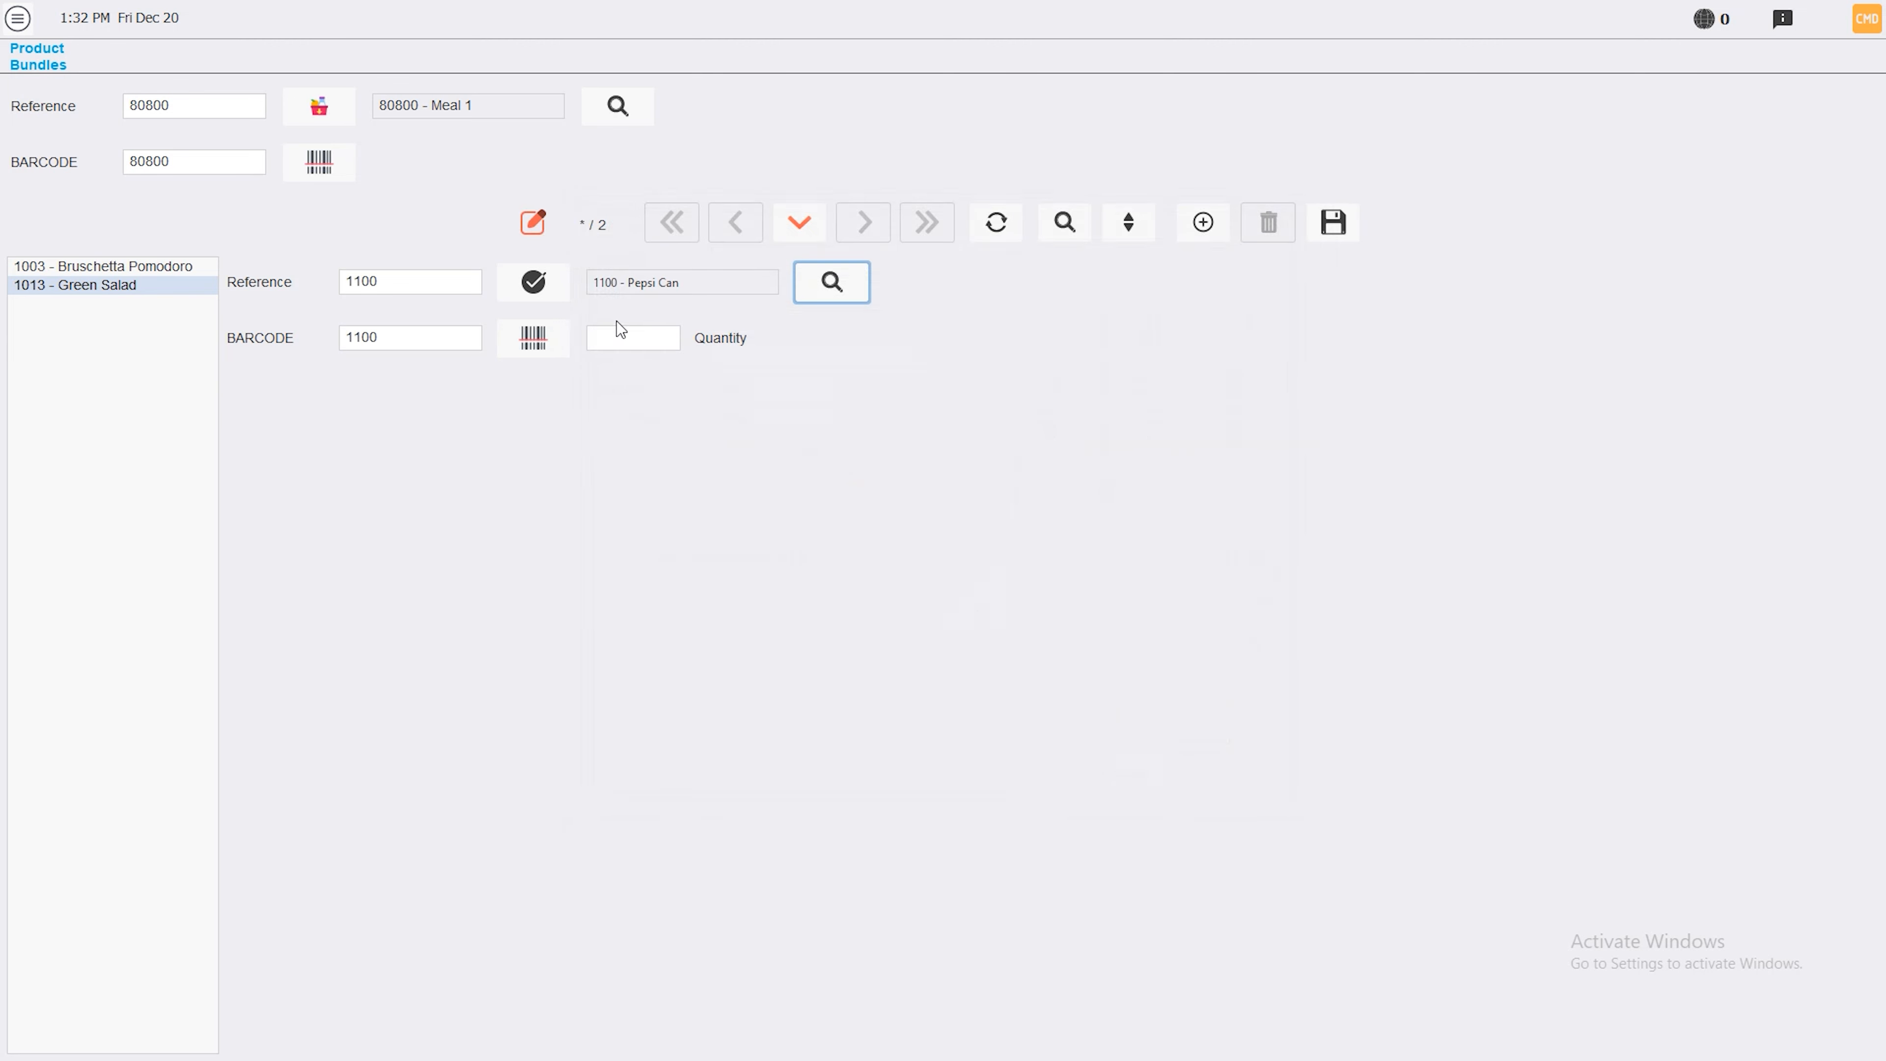
pyautogui.click(652, 343)
pyautogui.write('2')
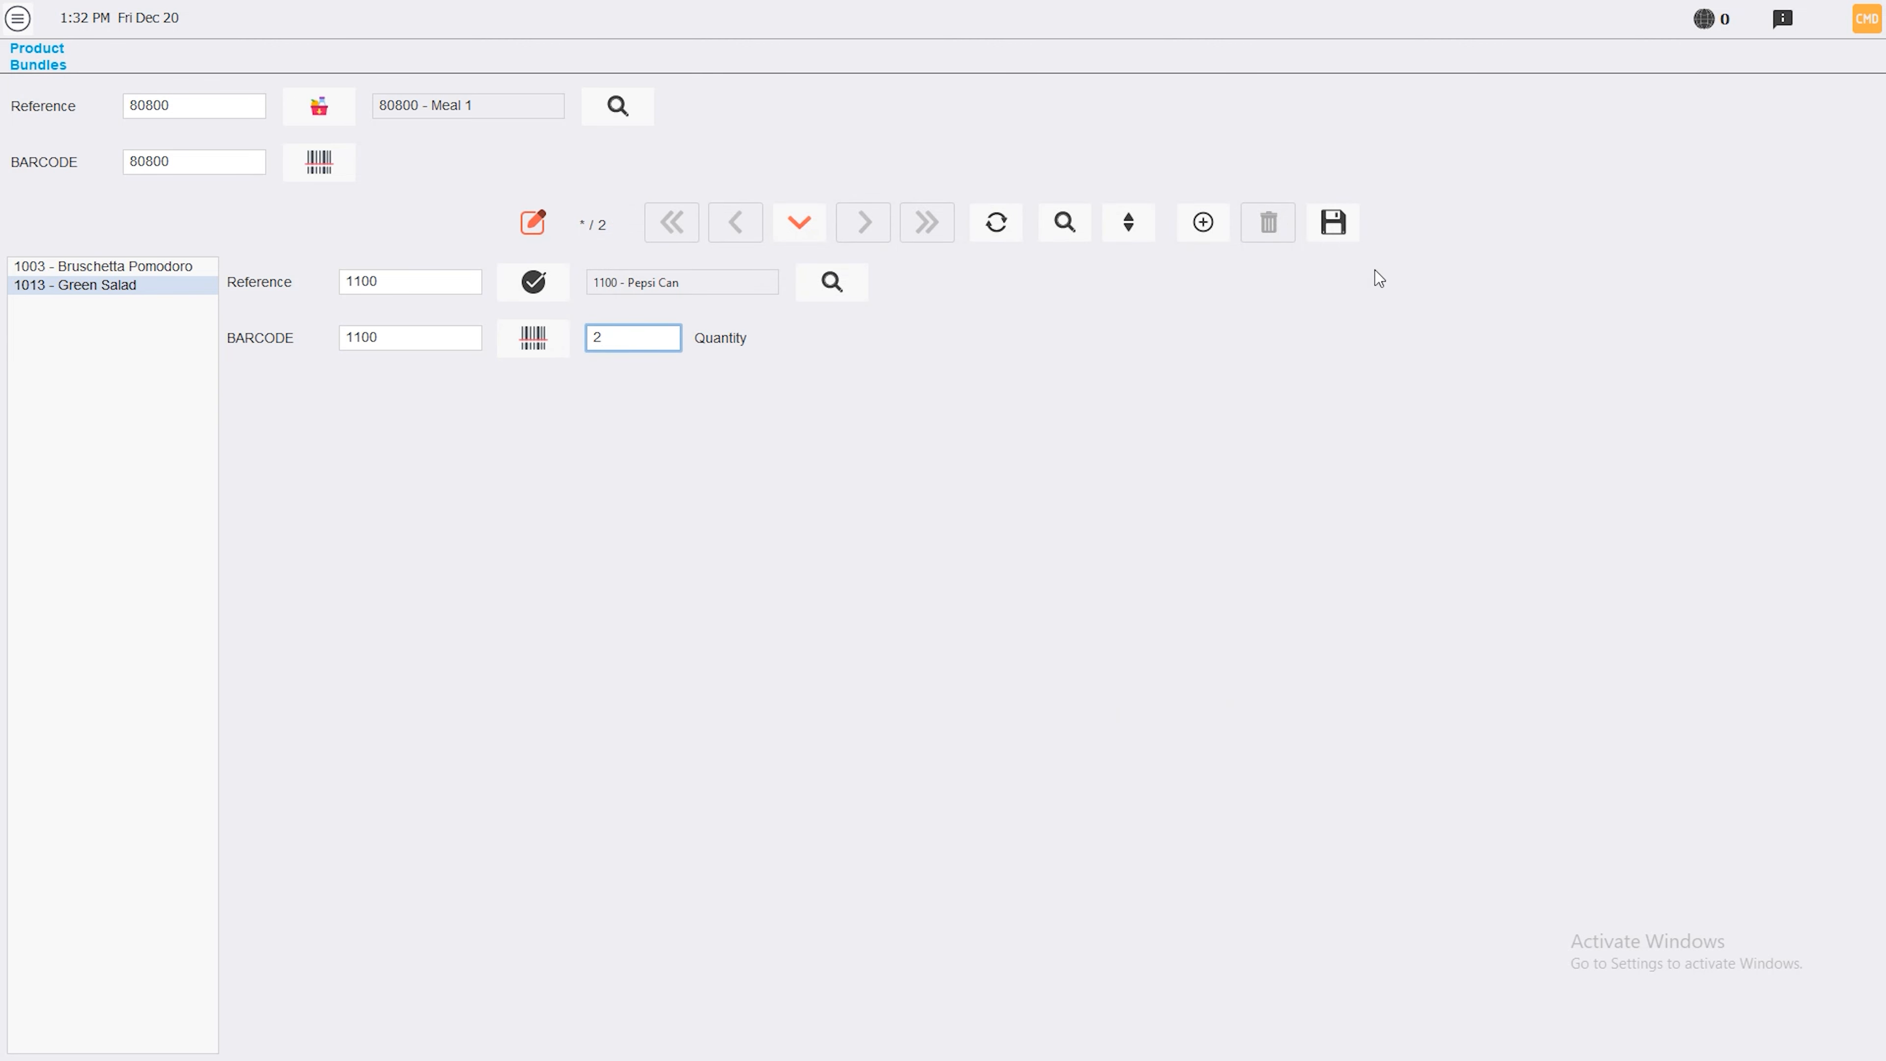
pyautogui.click(1330, 234)
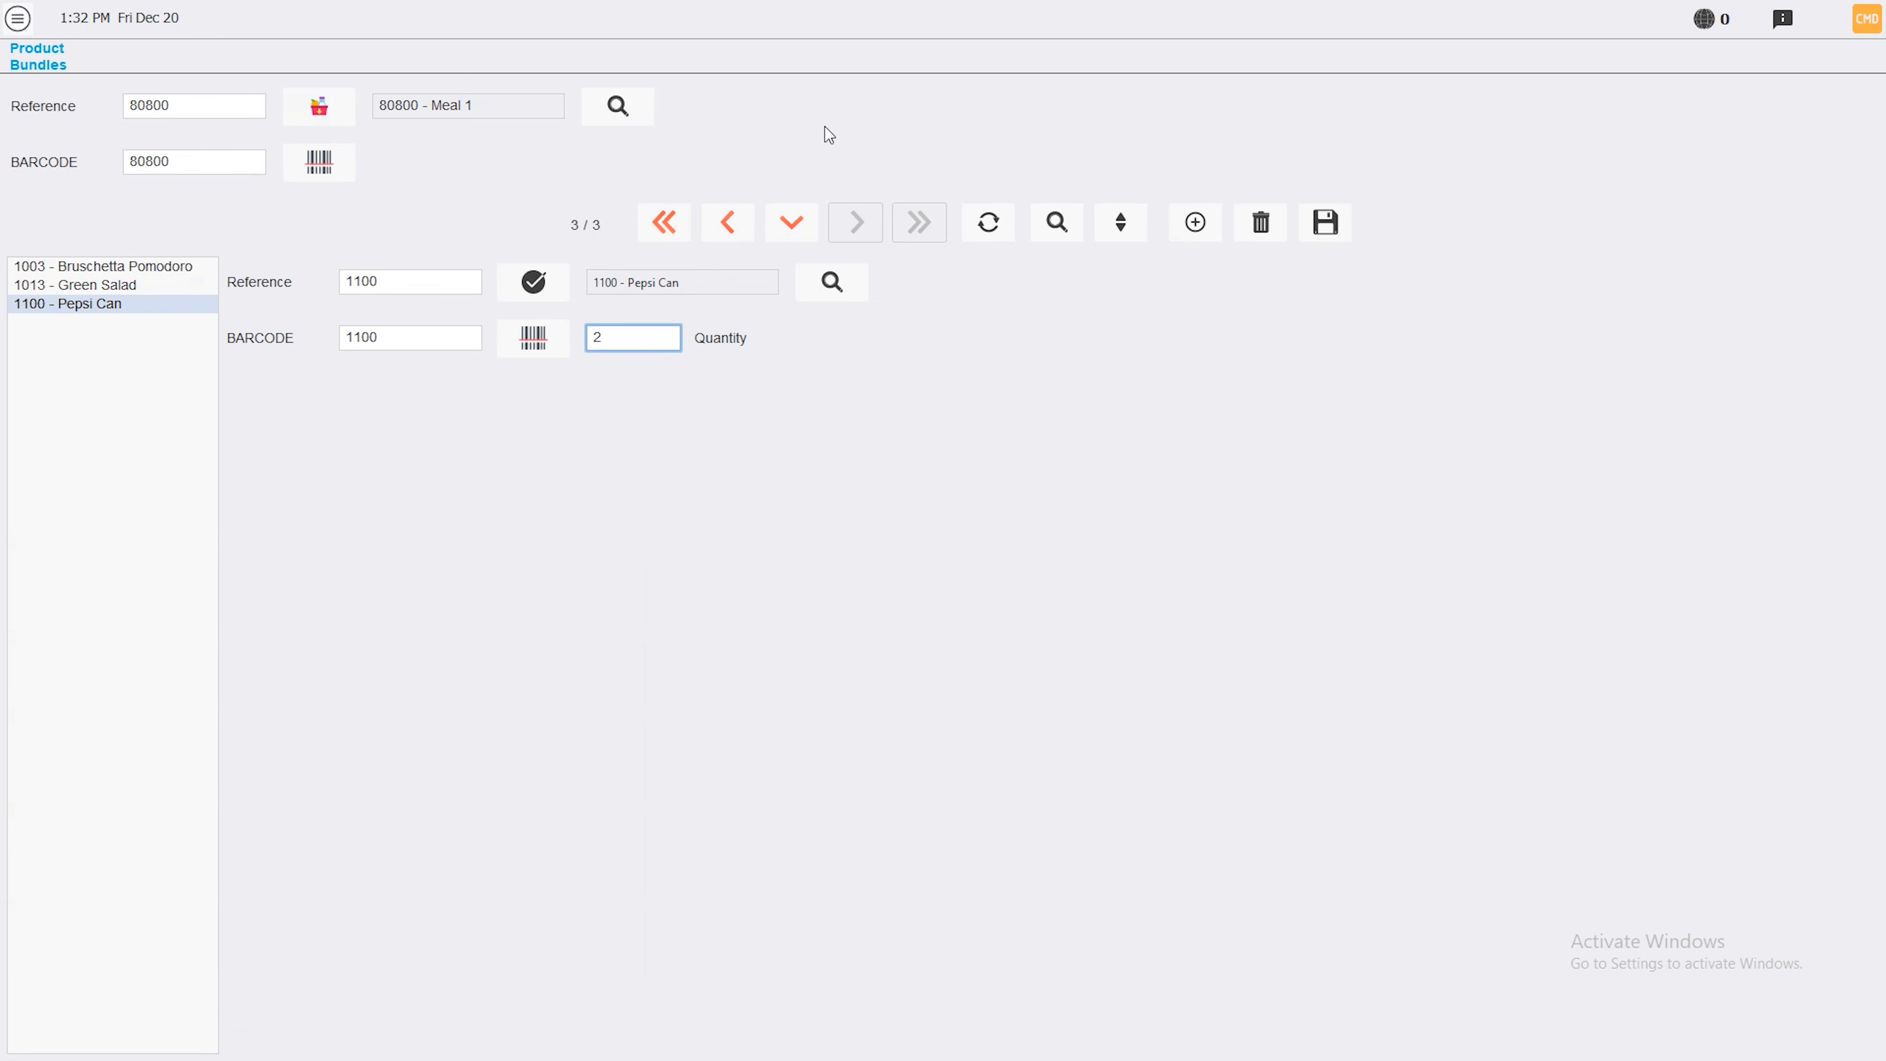
pyautogui.click(17, 17)
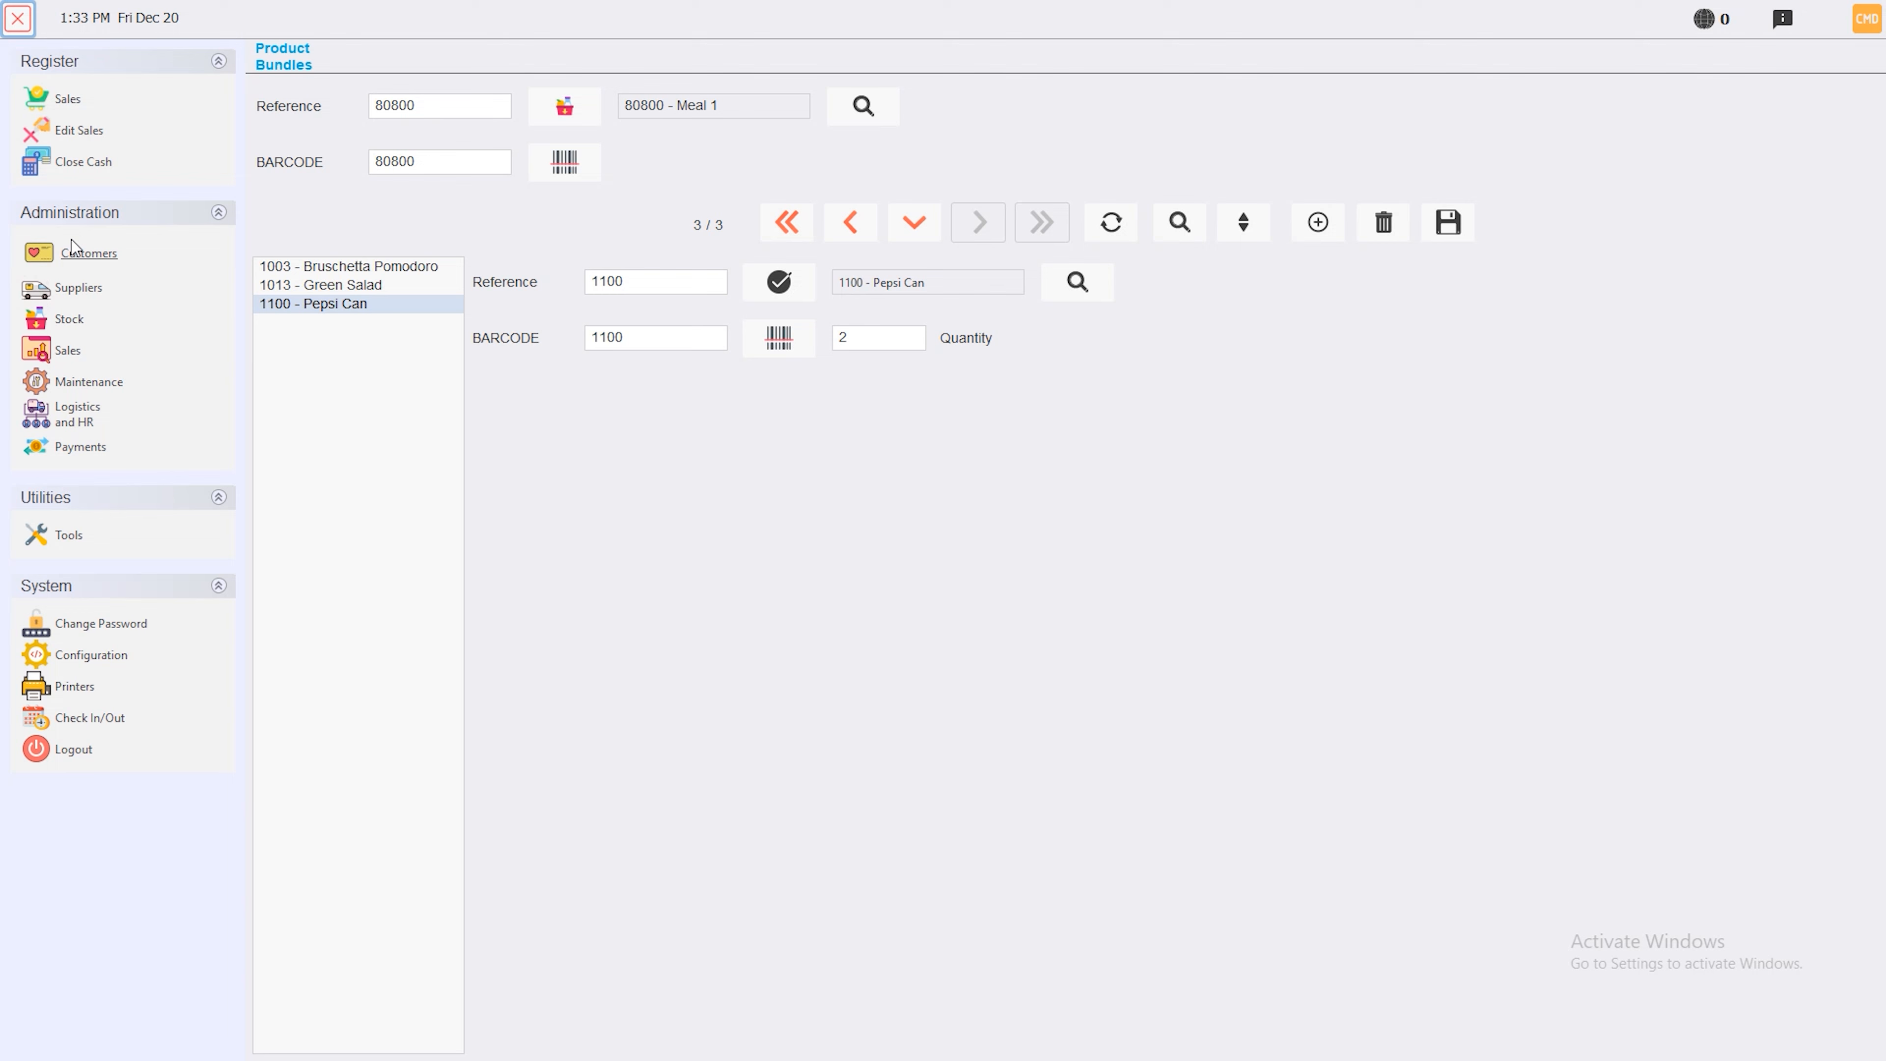
# On the Attributes page, create and save a new attribute named 'attribute 1'
pyautogui.click(59, 319)
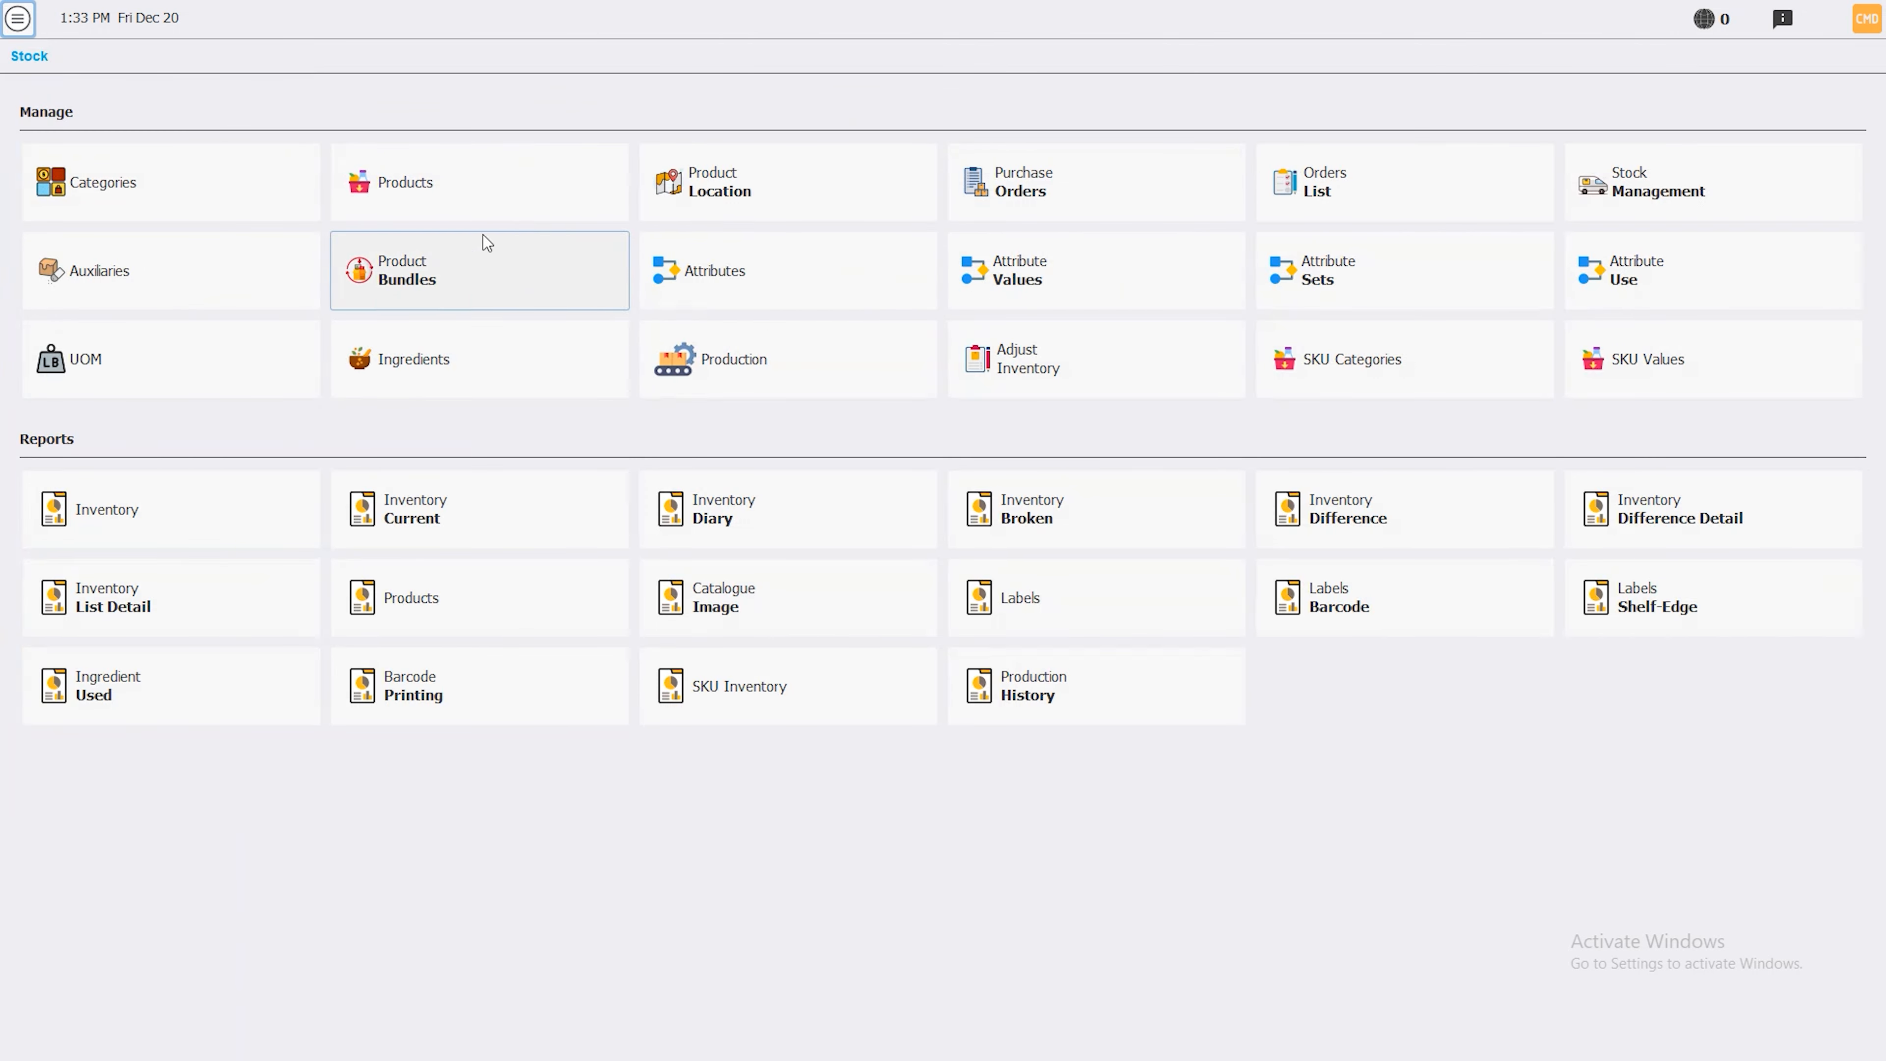
pyautogui.click(768, 289)
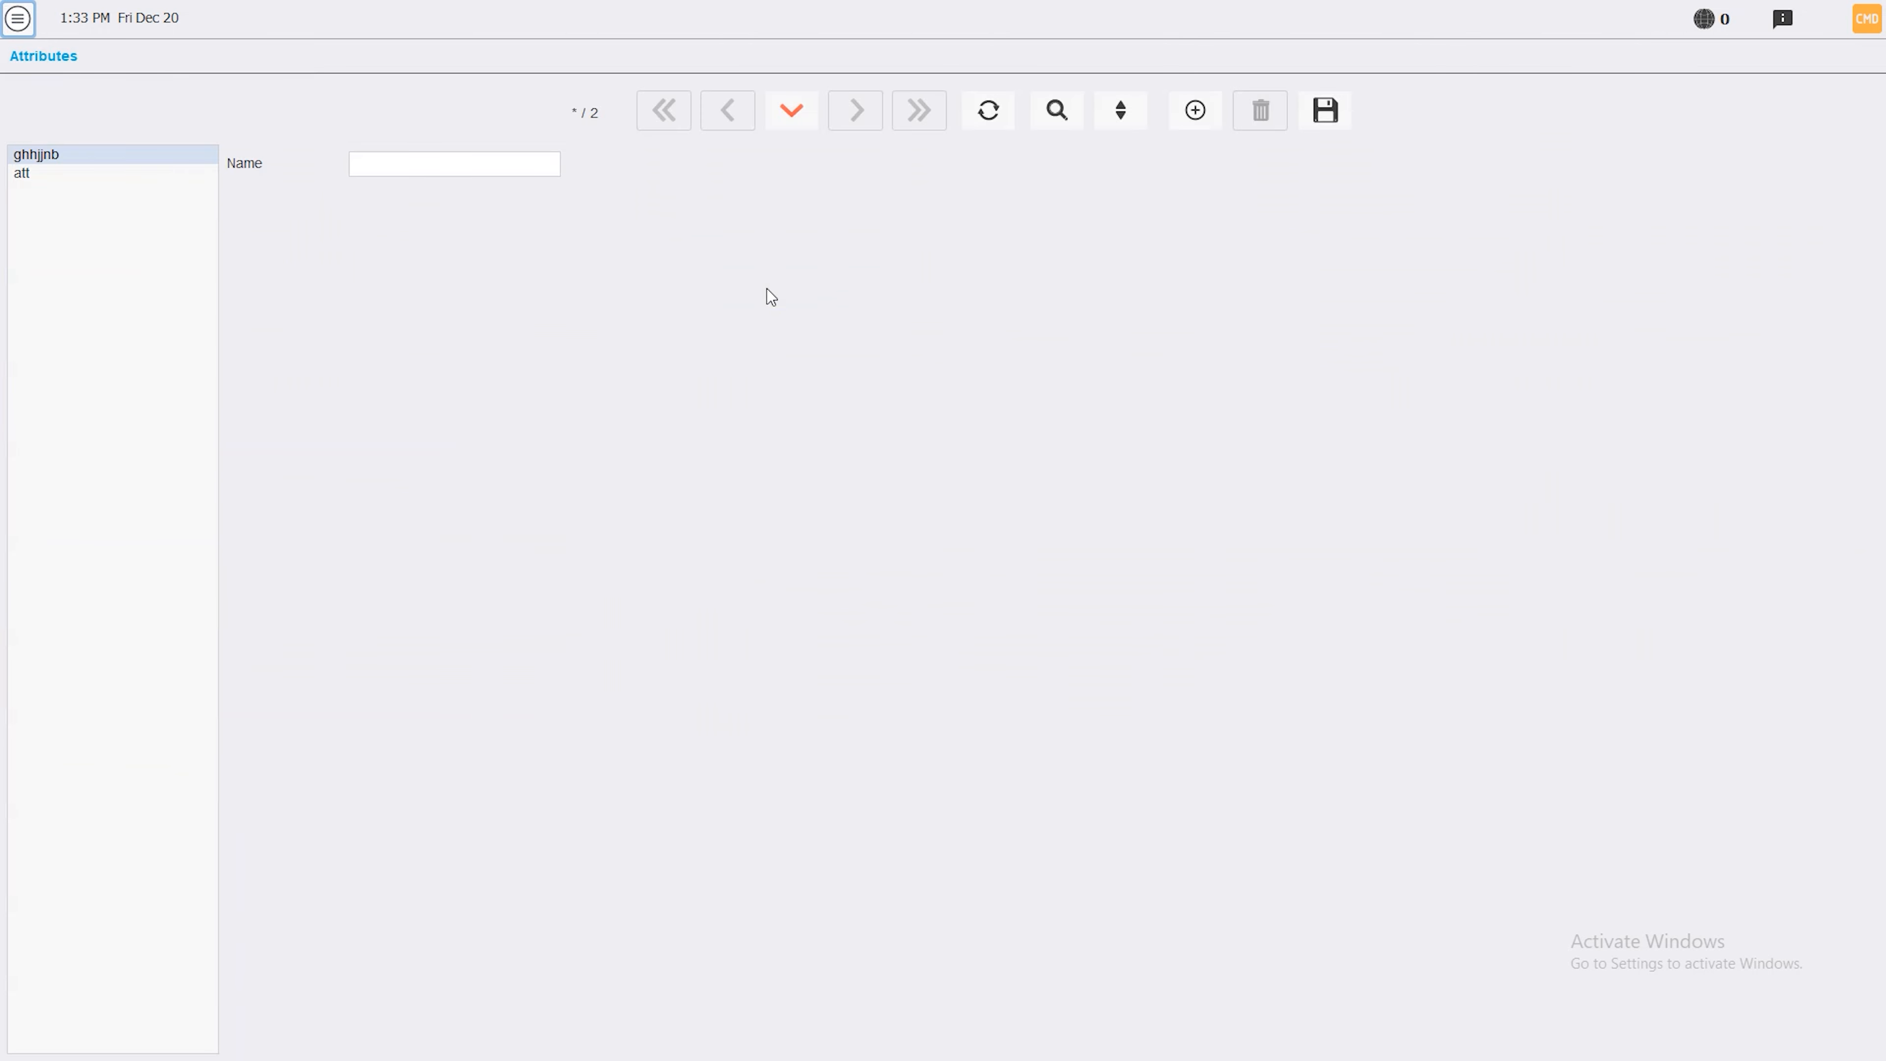
pyautogui.click(4, 12)
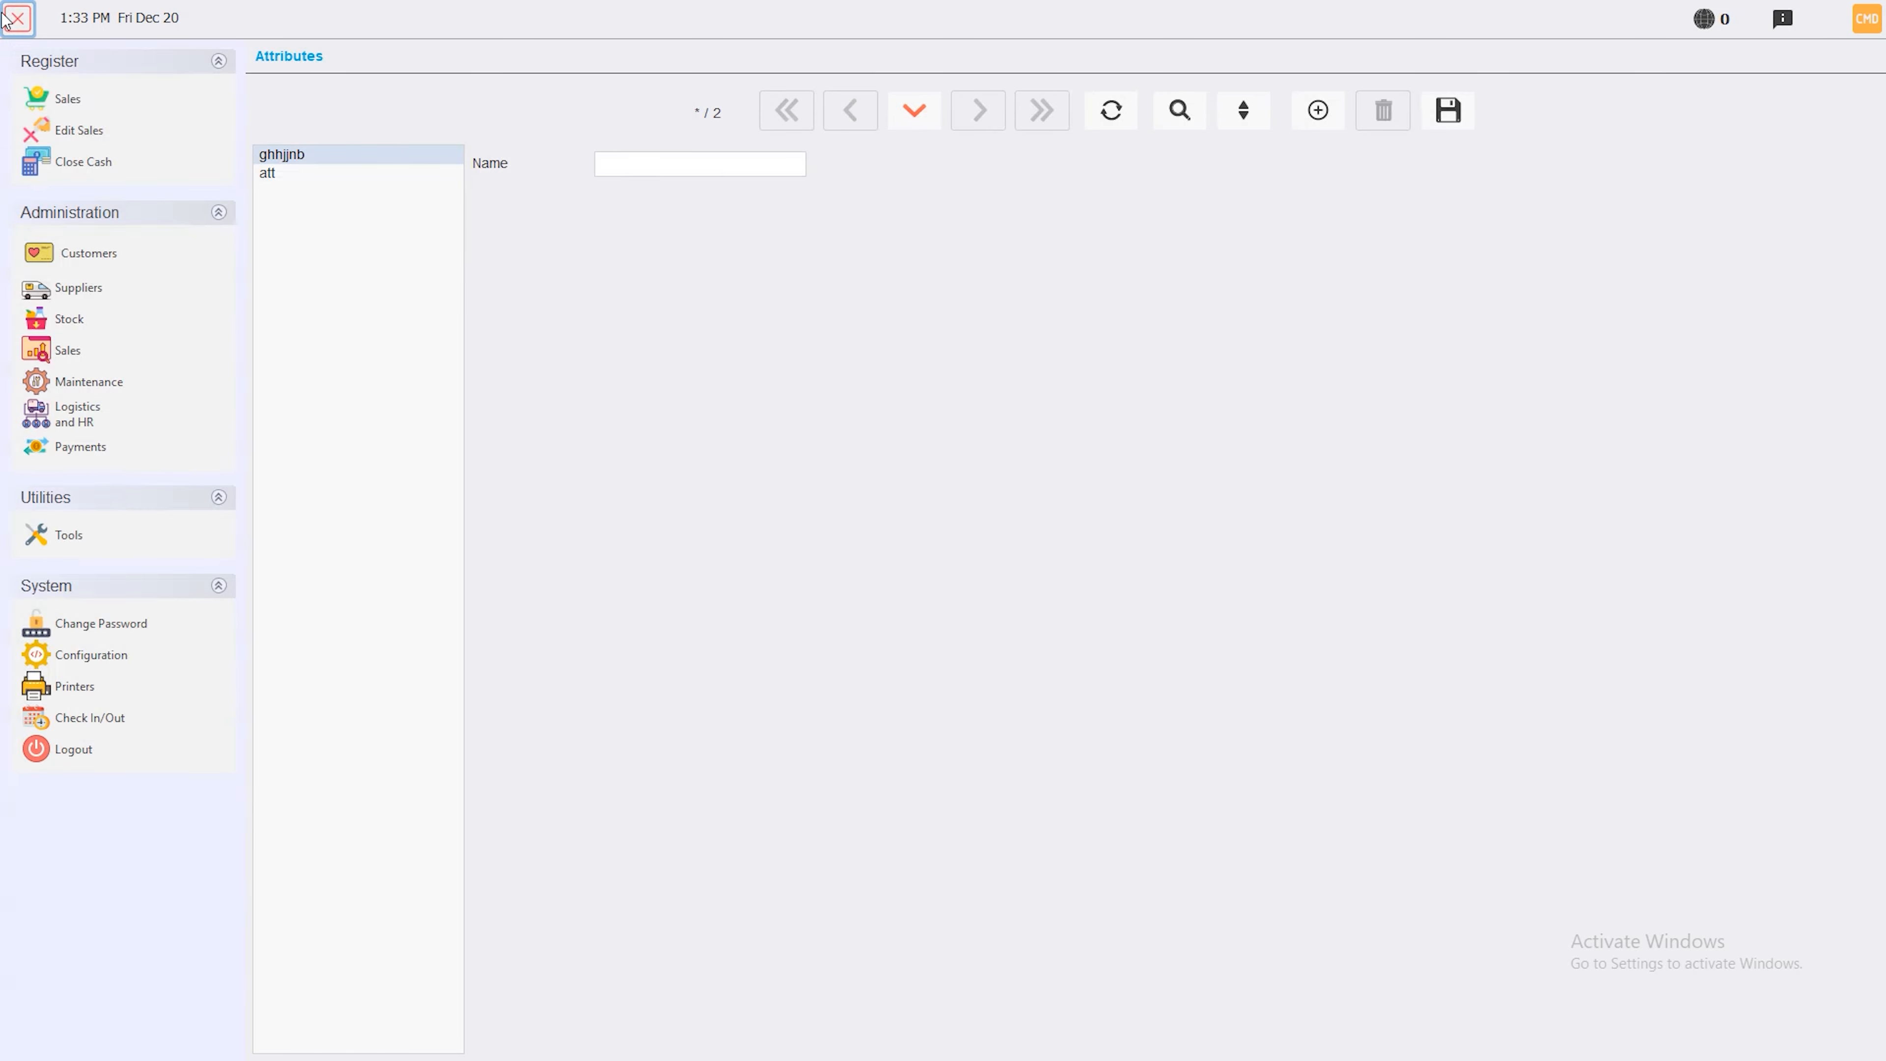
pyautogui.click(68, 318)
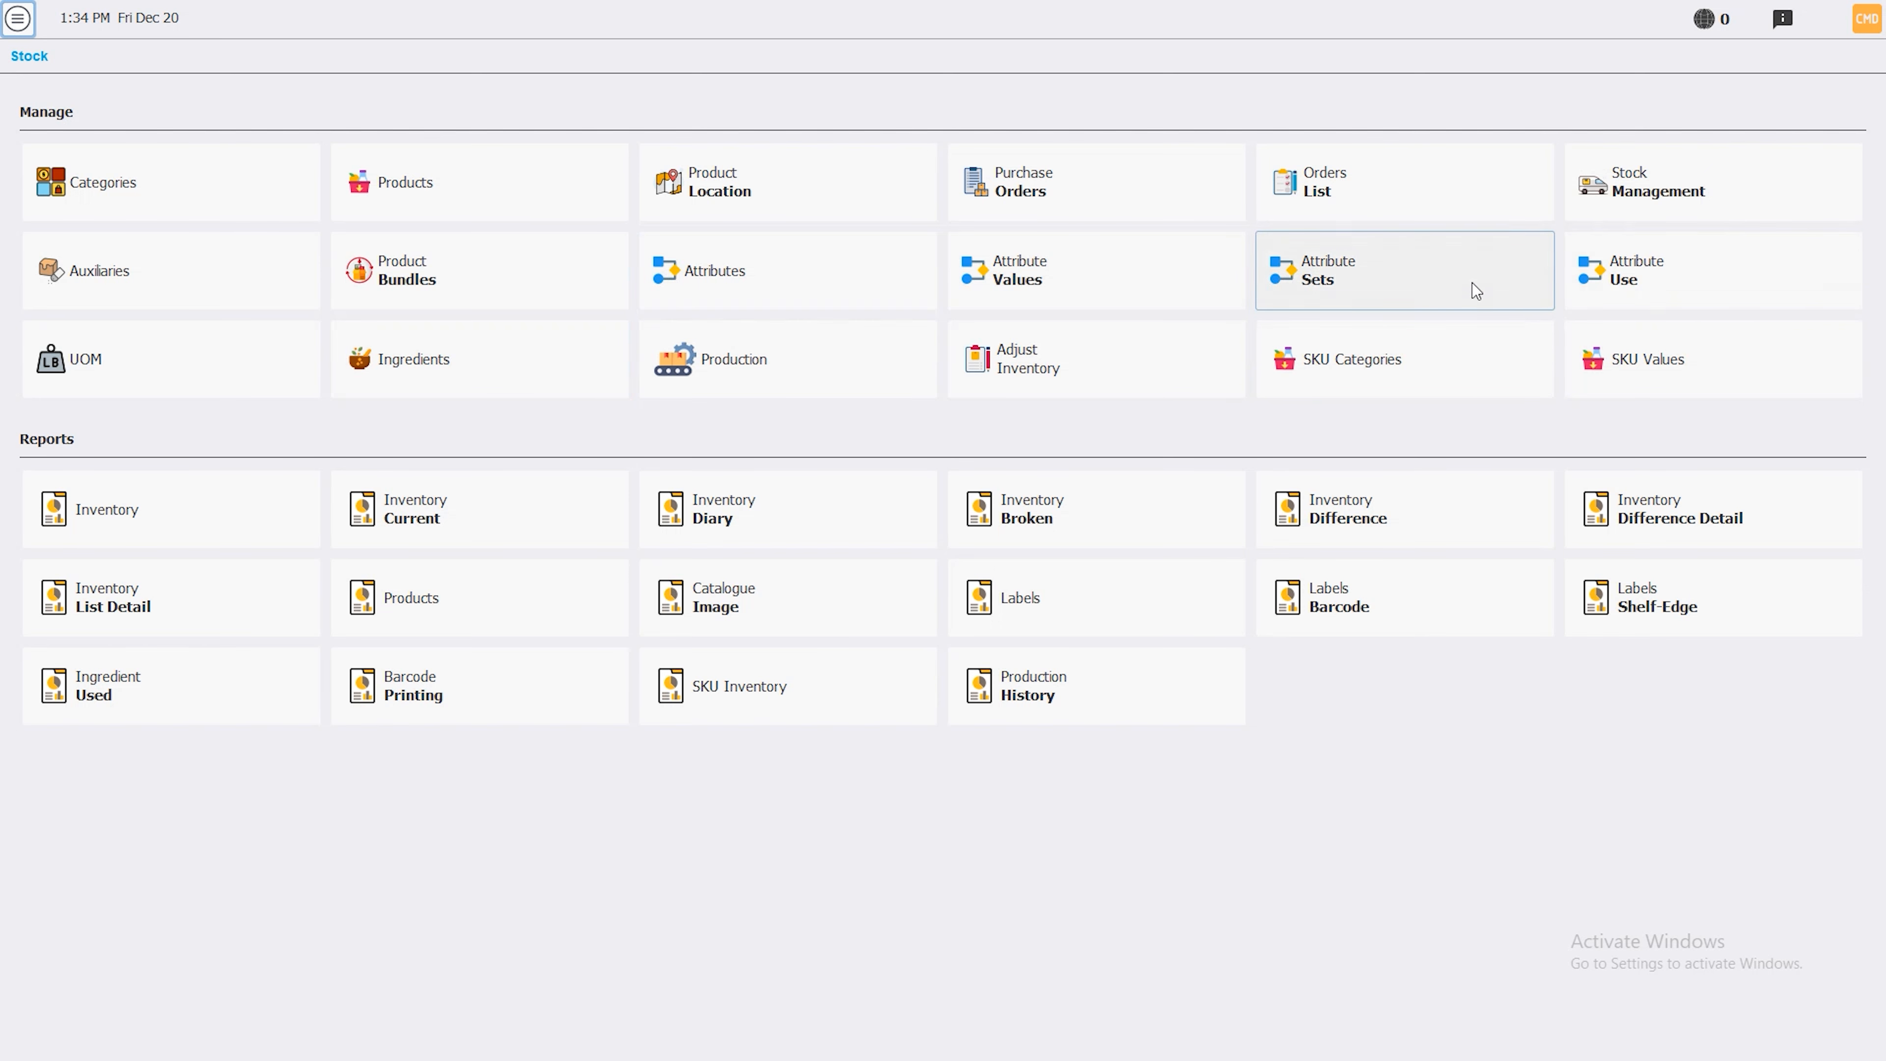
pyautogui.click(745, 287)
pyautogui.click(435, 164)
pyautogui.write('attribute 1')
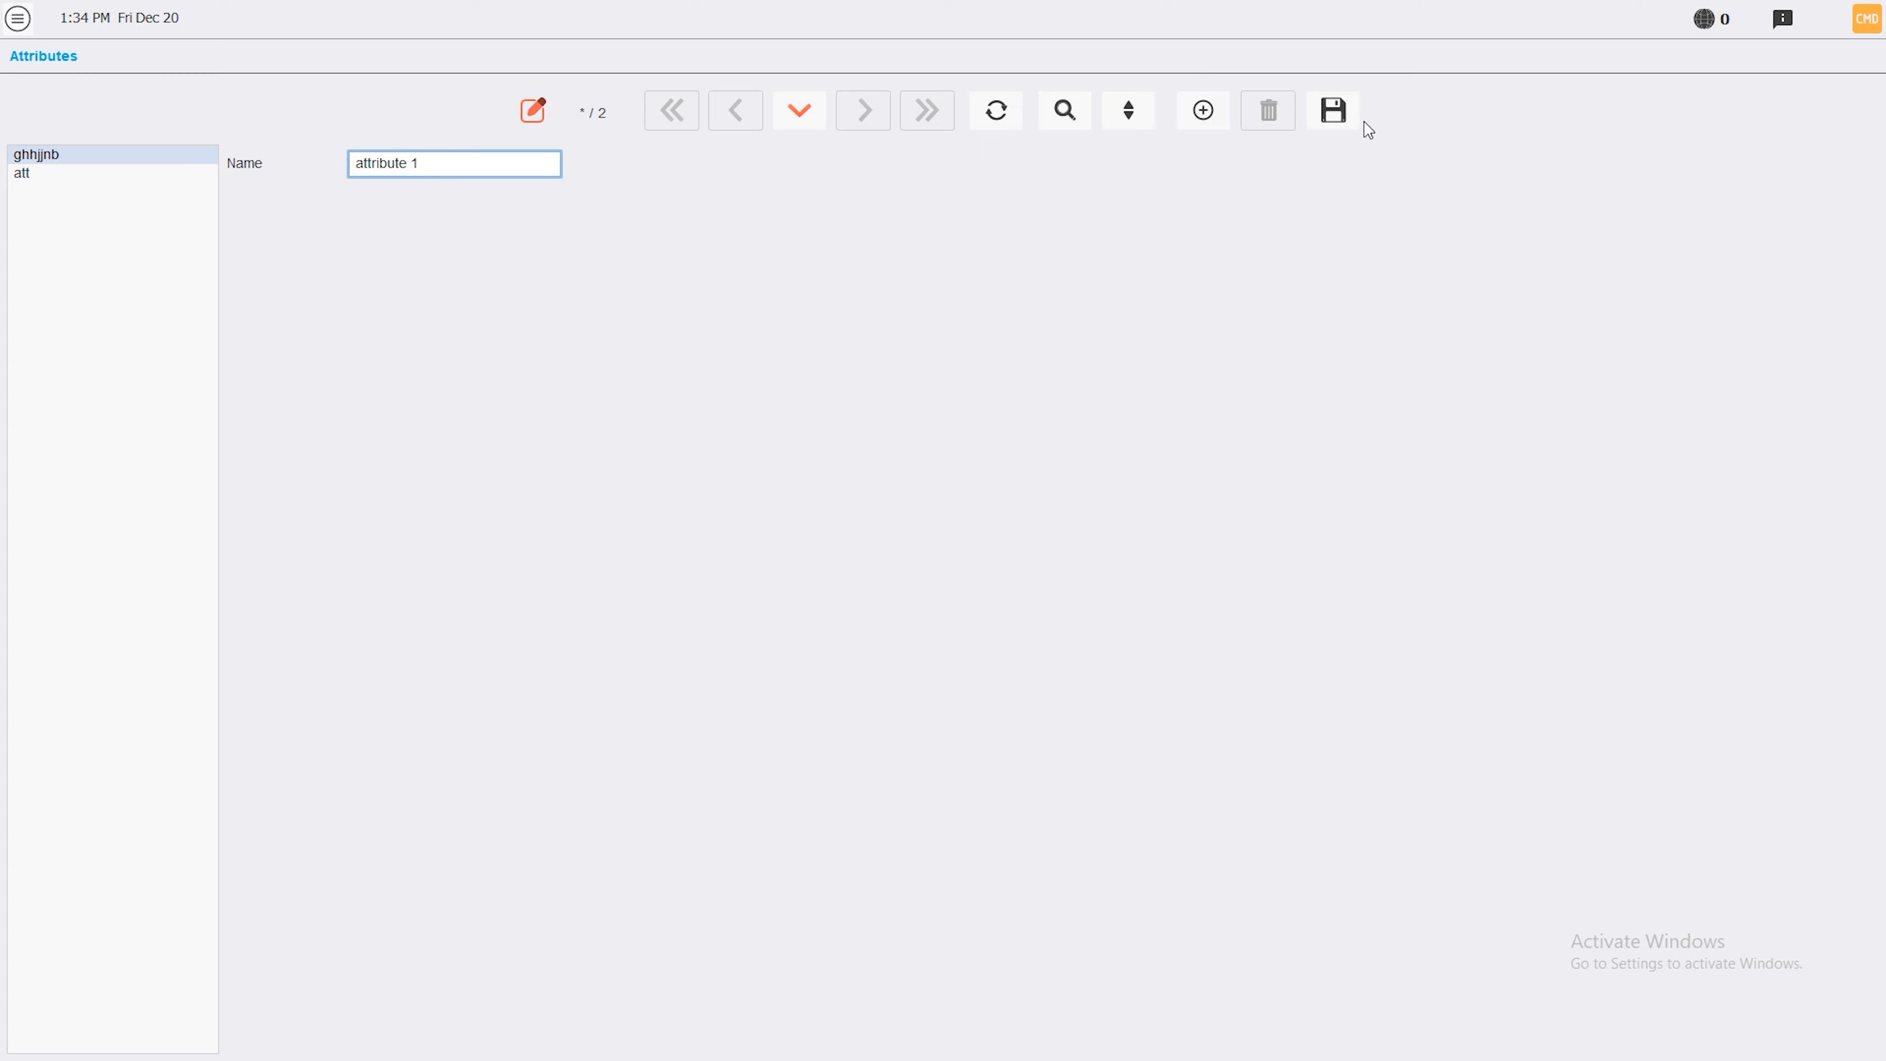
pyautogui.click(1333, 110)
pyautogui.click(17, 18)
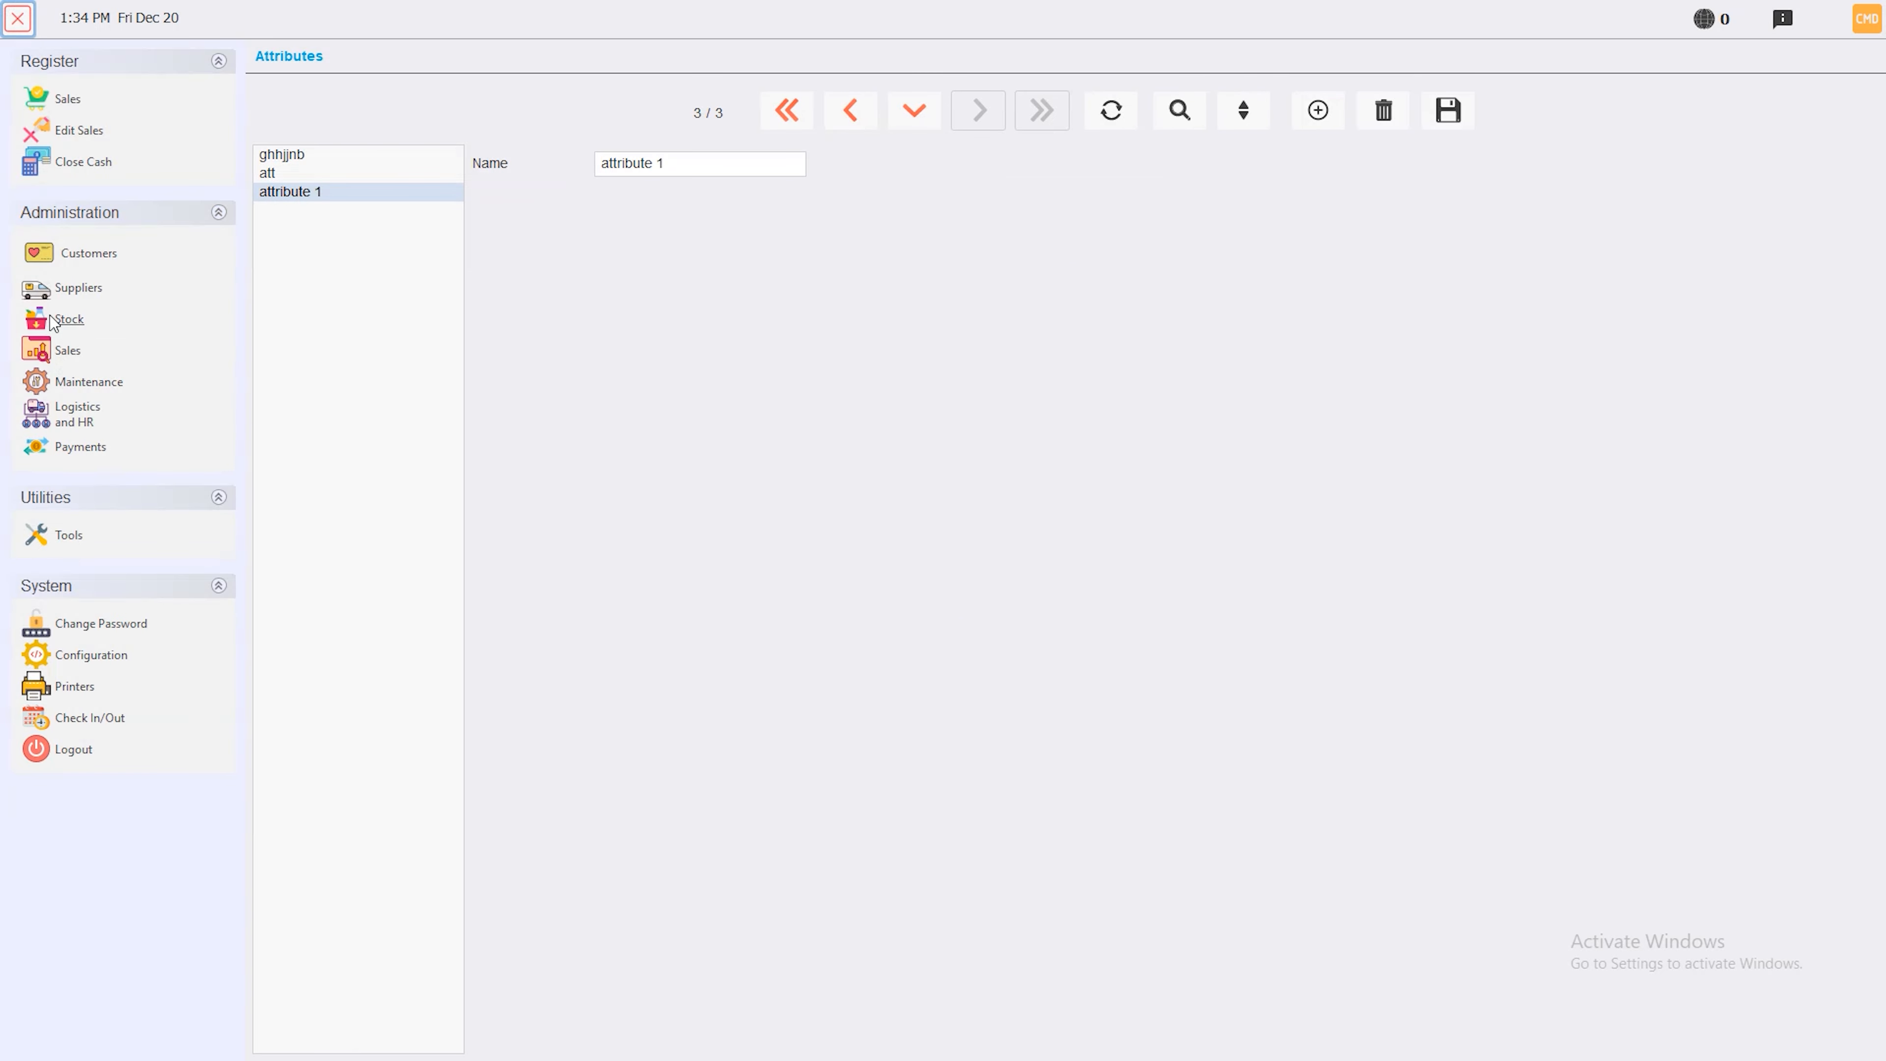
pyautogui.click(54, 322)
# Give attribute 1 the values 'bala banadoura', 'bala ketchup' and 'medium' in Attribute Values
pyautogui.click(1036, 269)
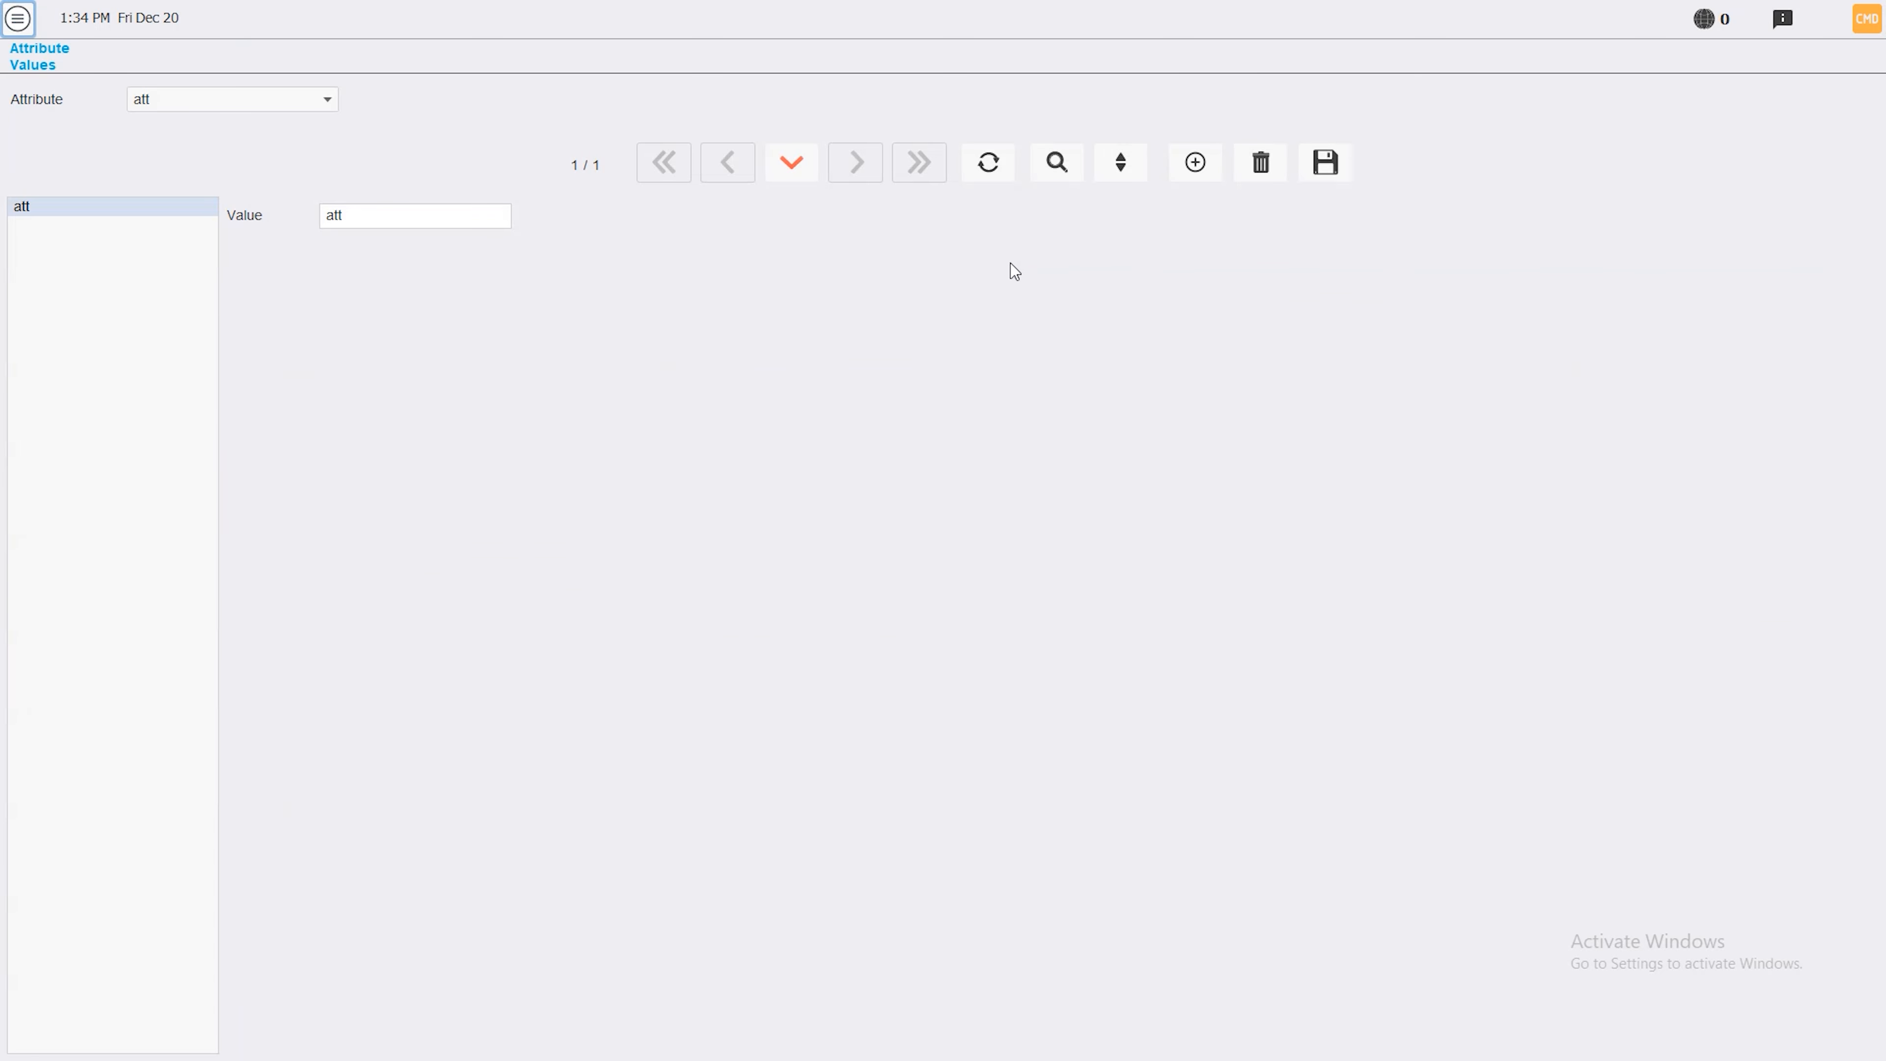
pyautogui.click(289, 99)
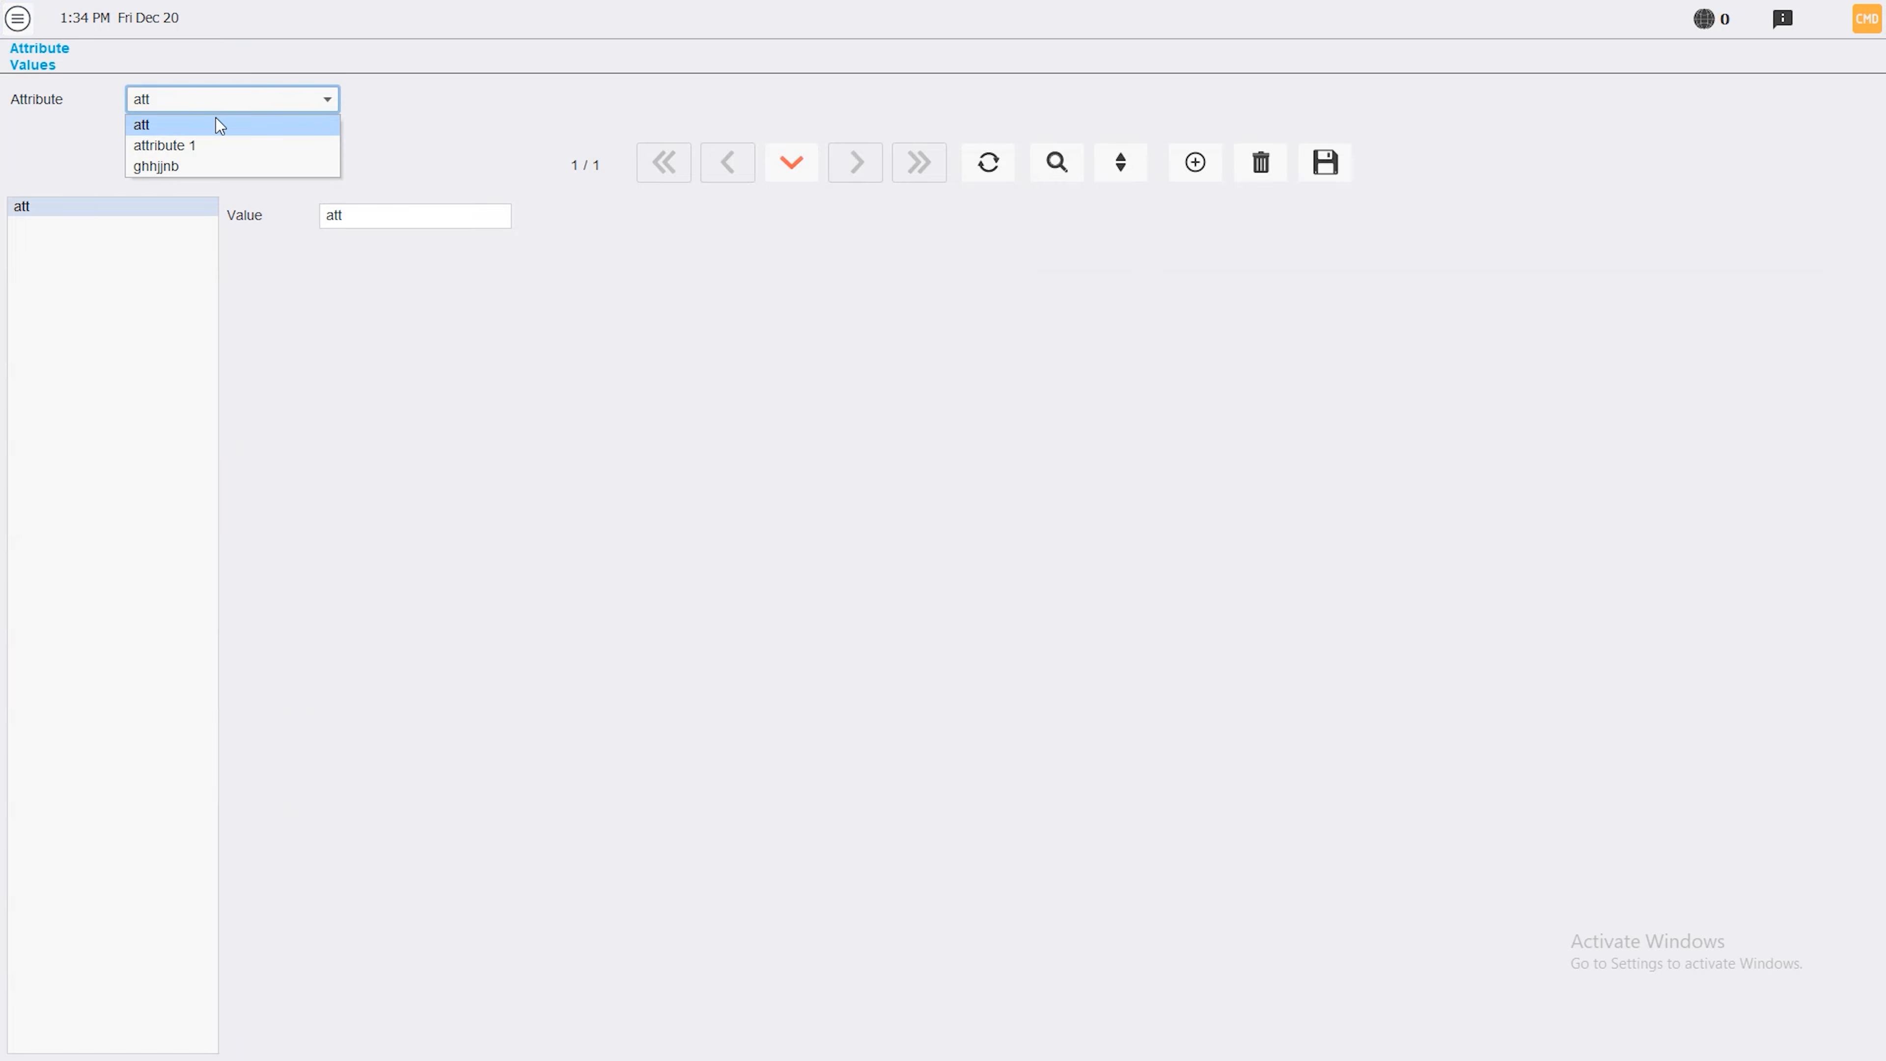
pyautogui.click(200, 147)
pyautogui.click(461, 216)
pyautogui.write('bala banadoura')
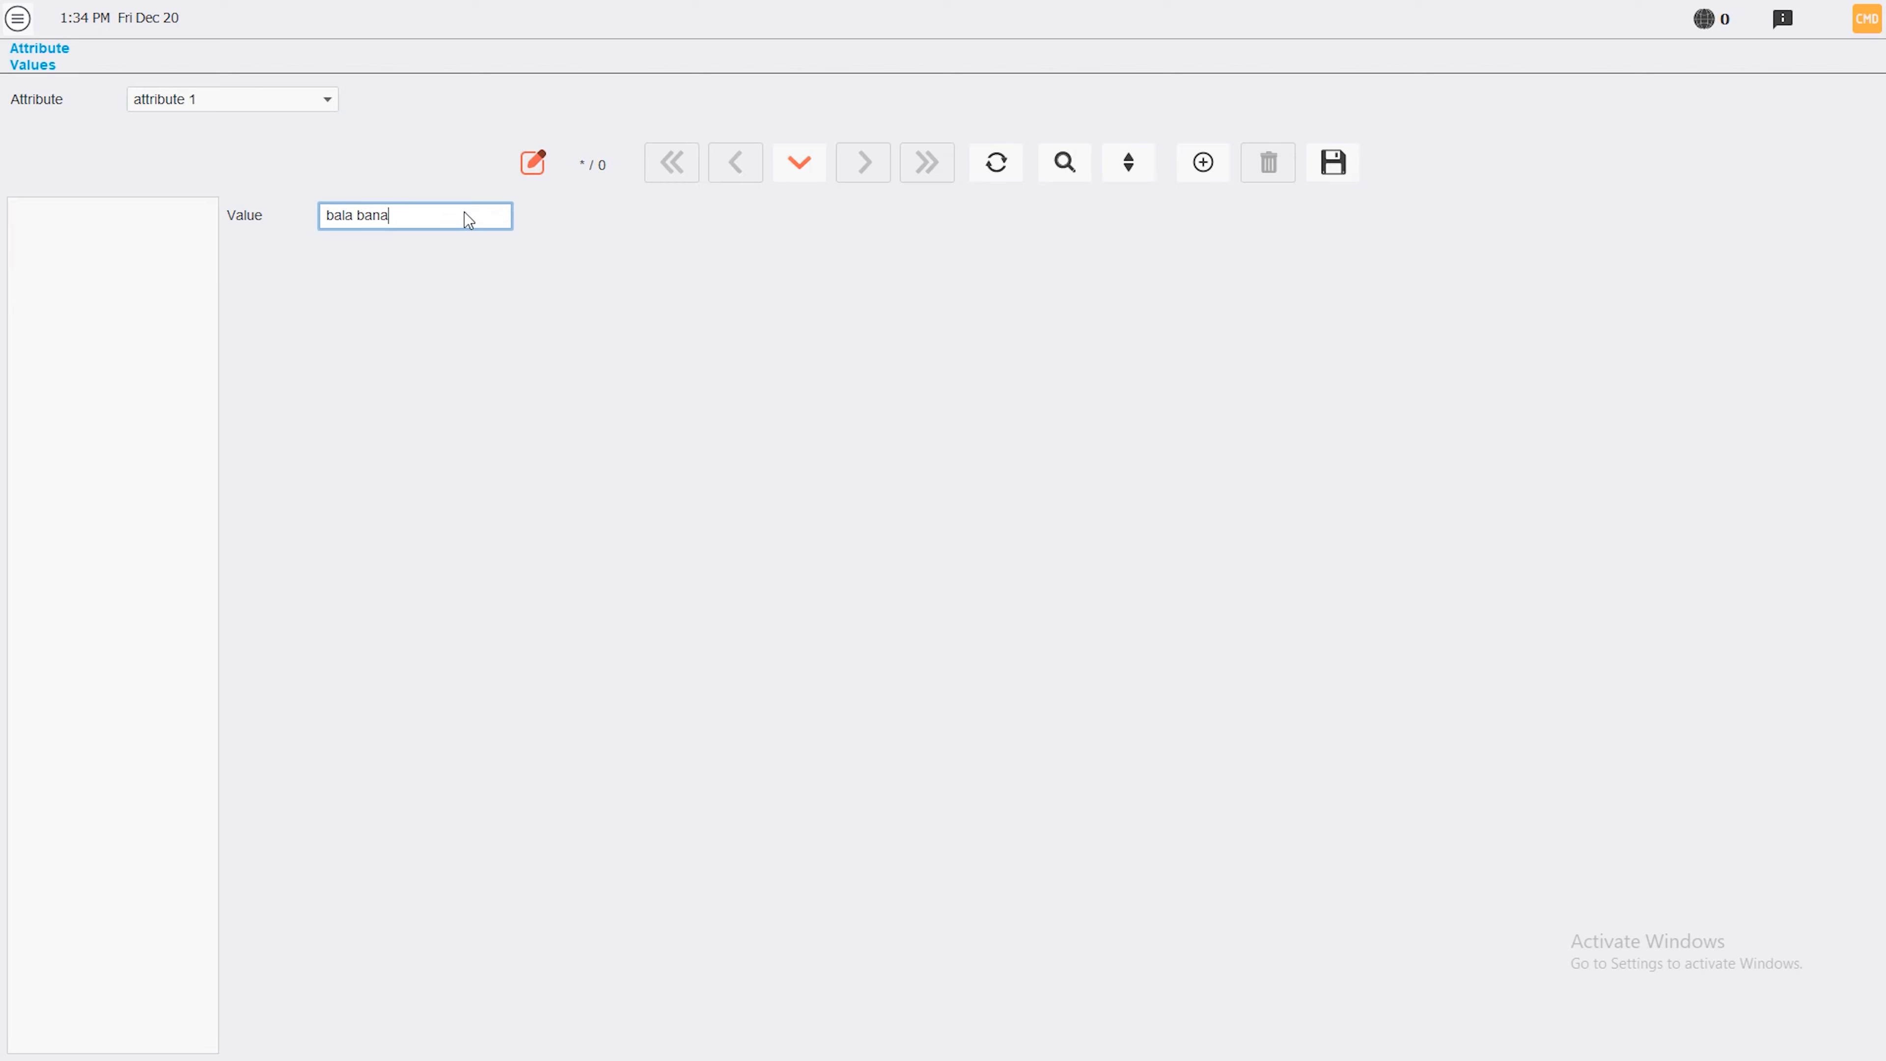
pyautogui.click(1203, 164)
pyautogui.write('bala ketchup')
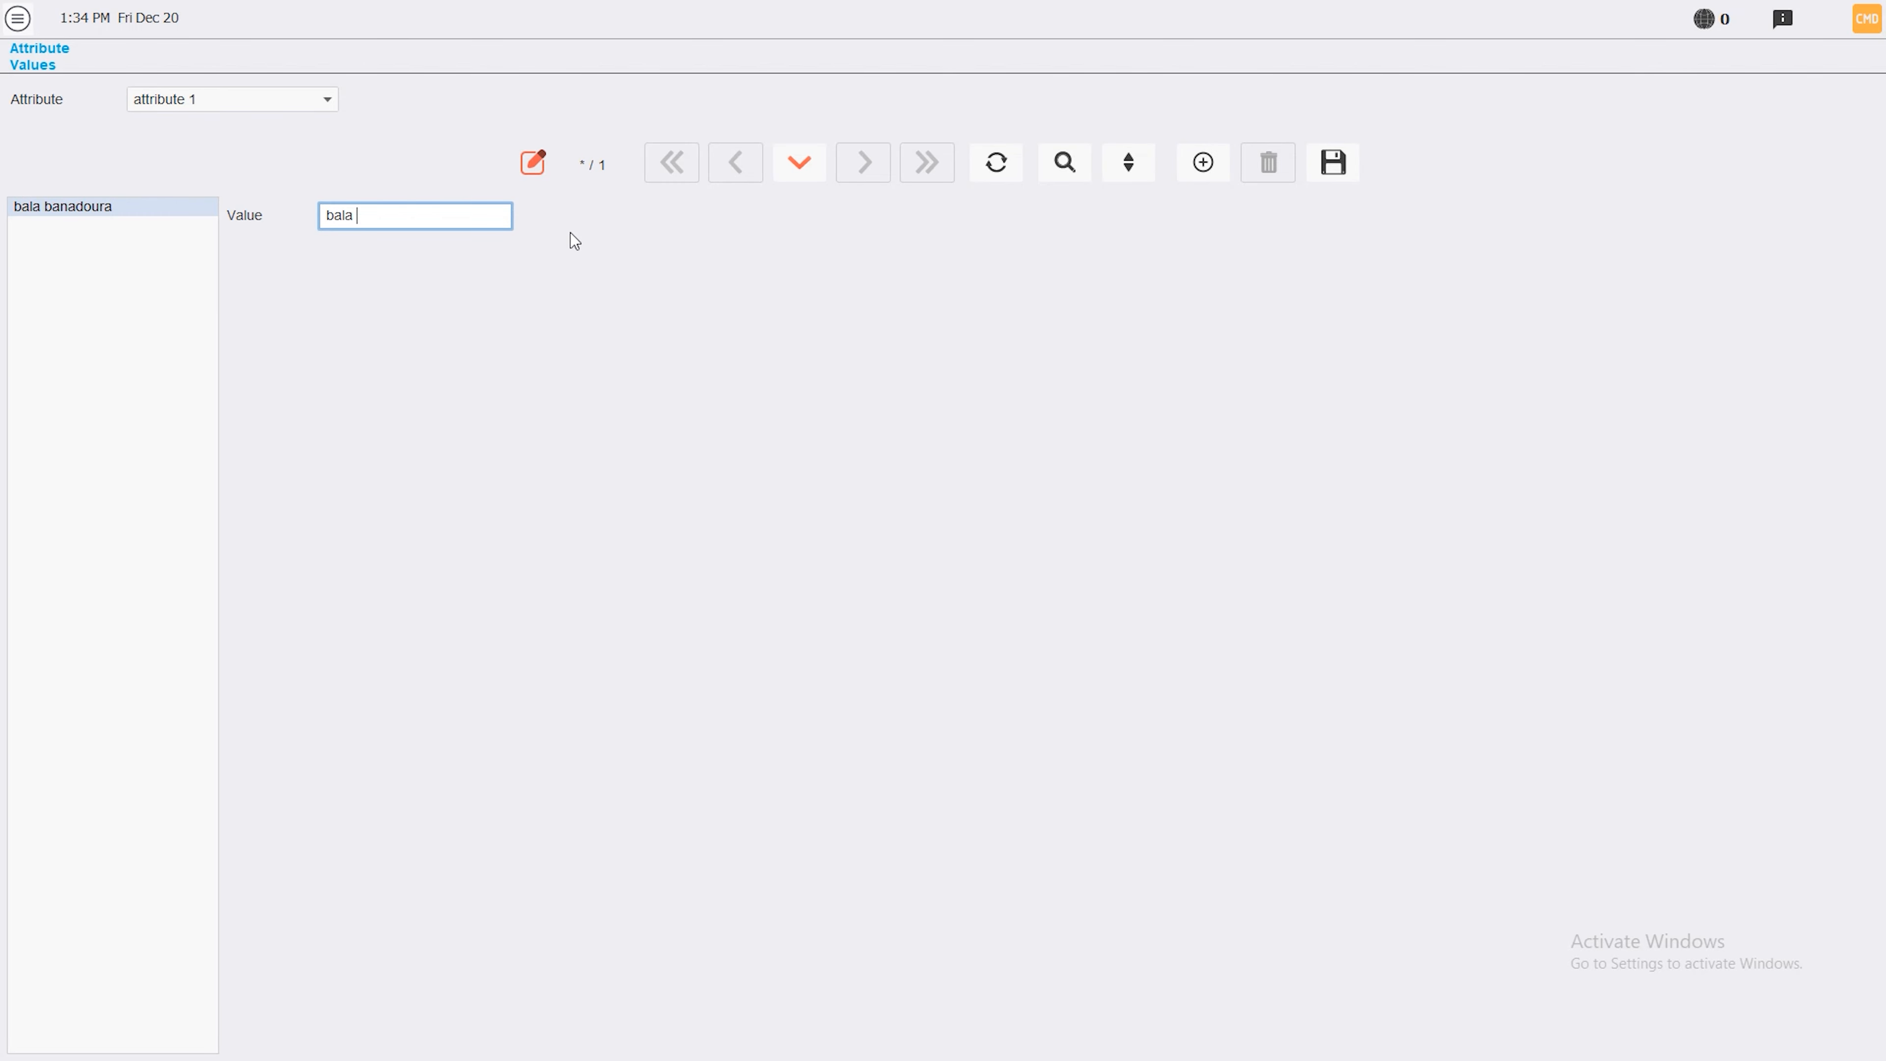
pyautogui.click(1203, 164)
pyautogui.write('medium')
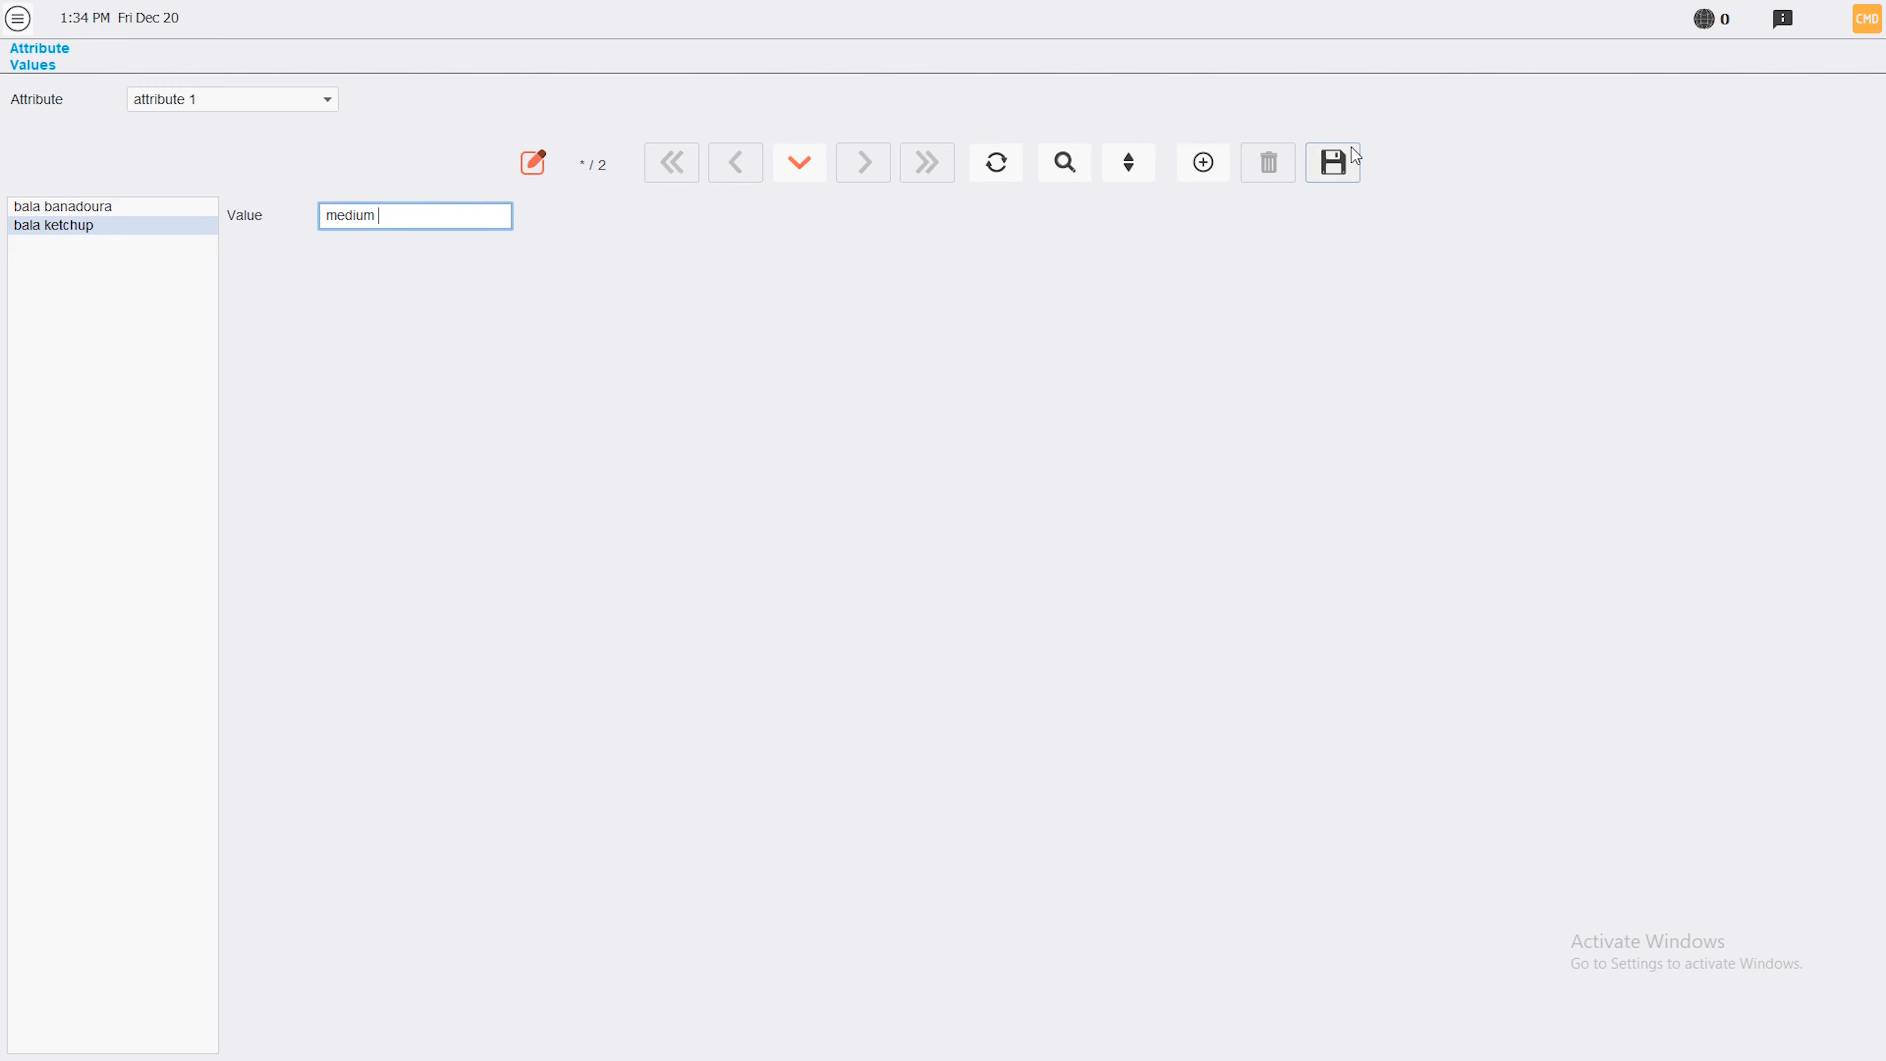
pyautogui.click(1345, 159)
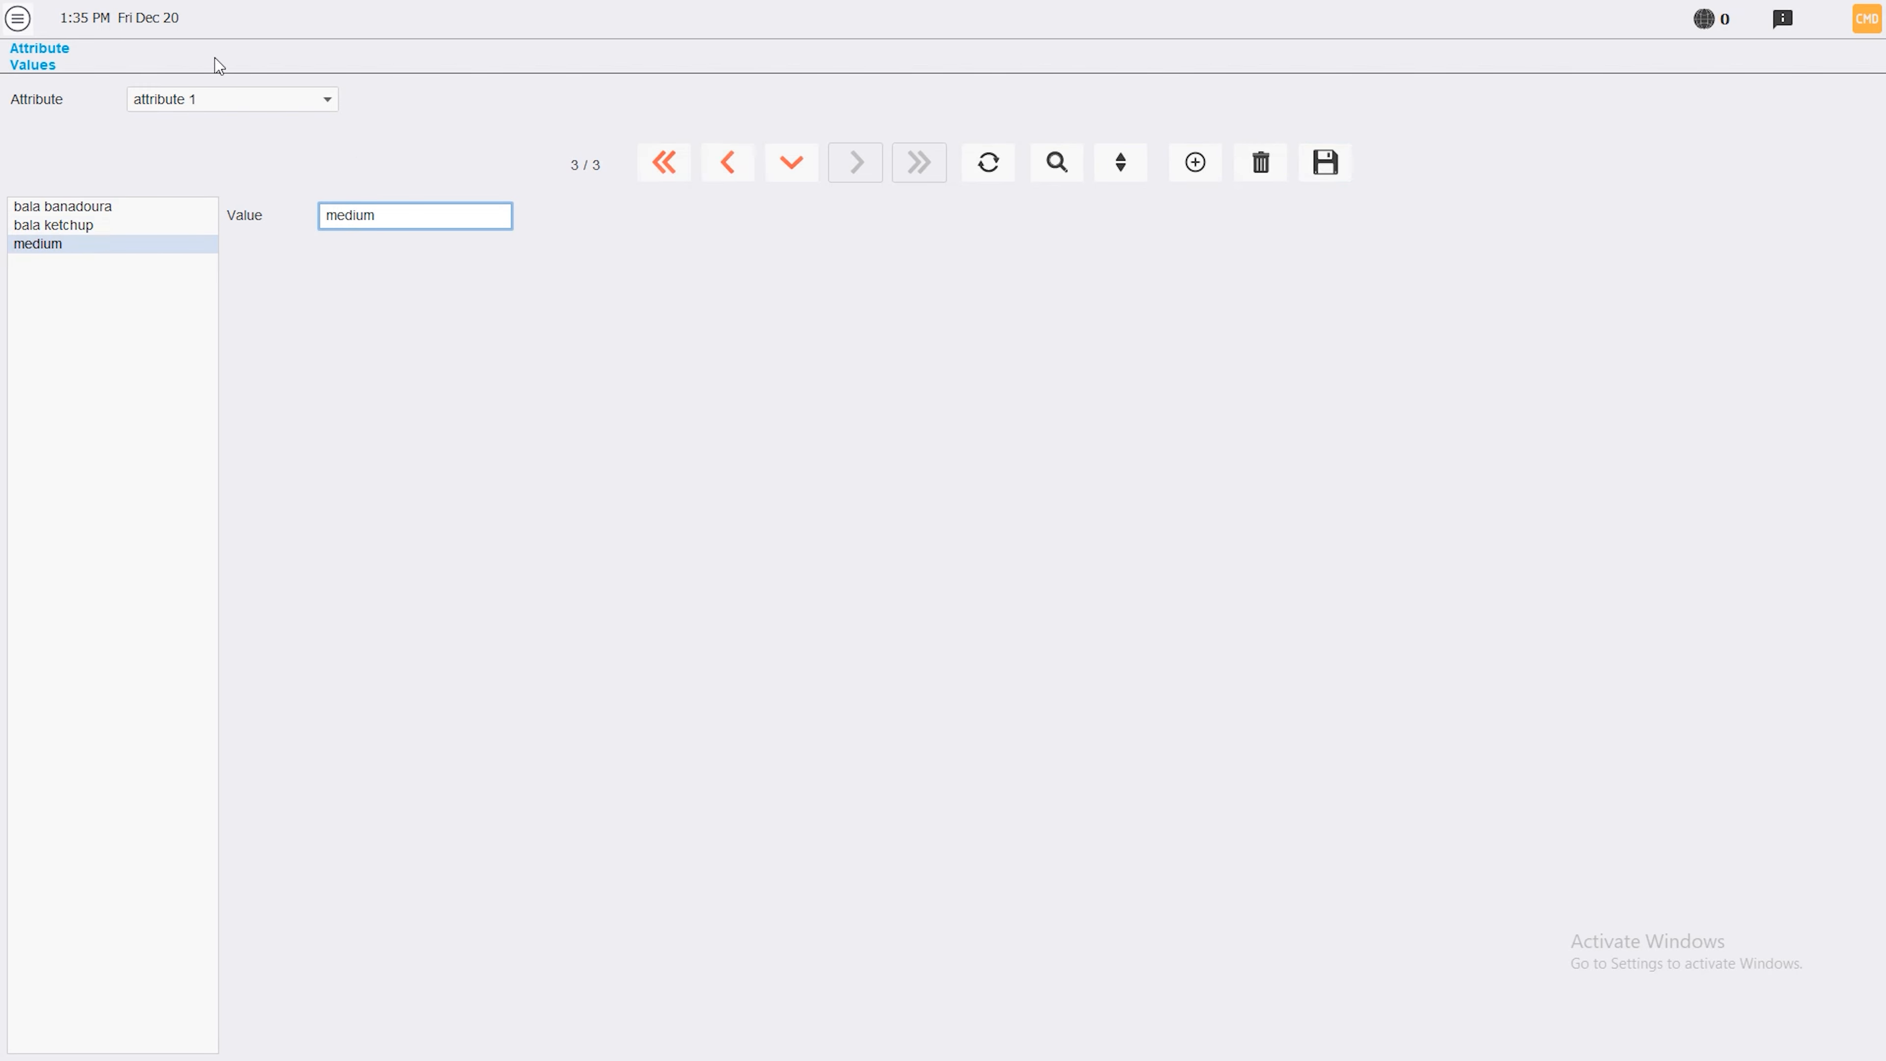
pyautogui.click(21, 14)
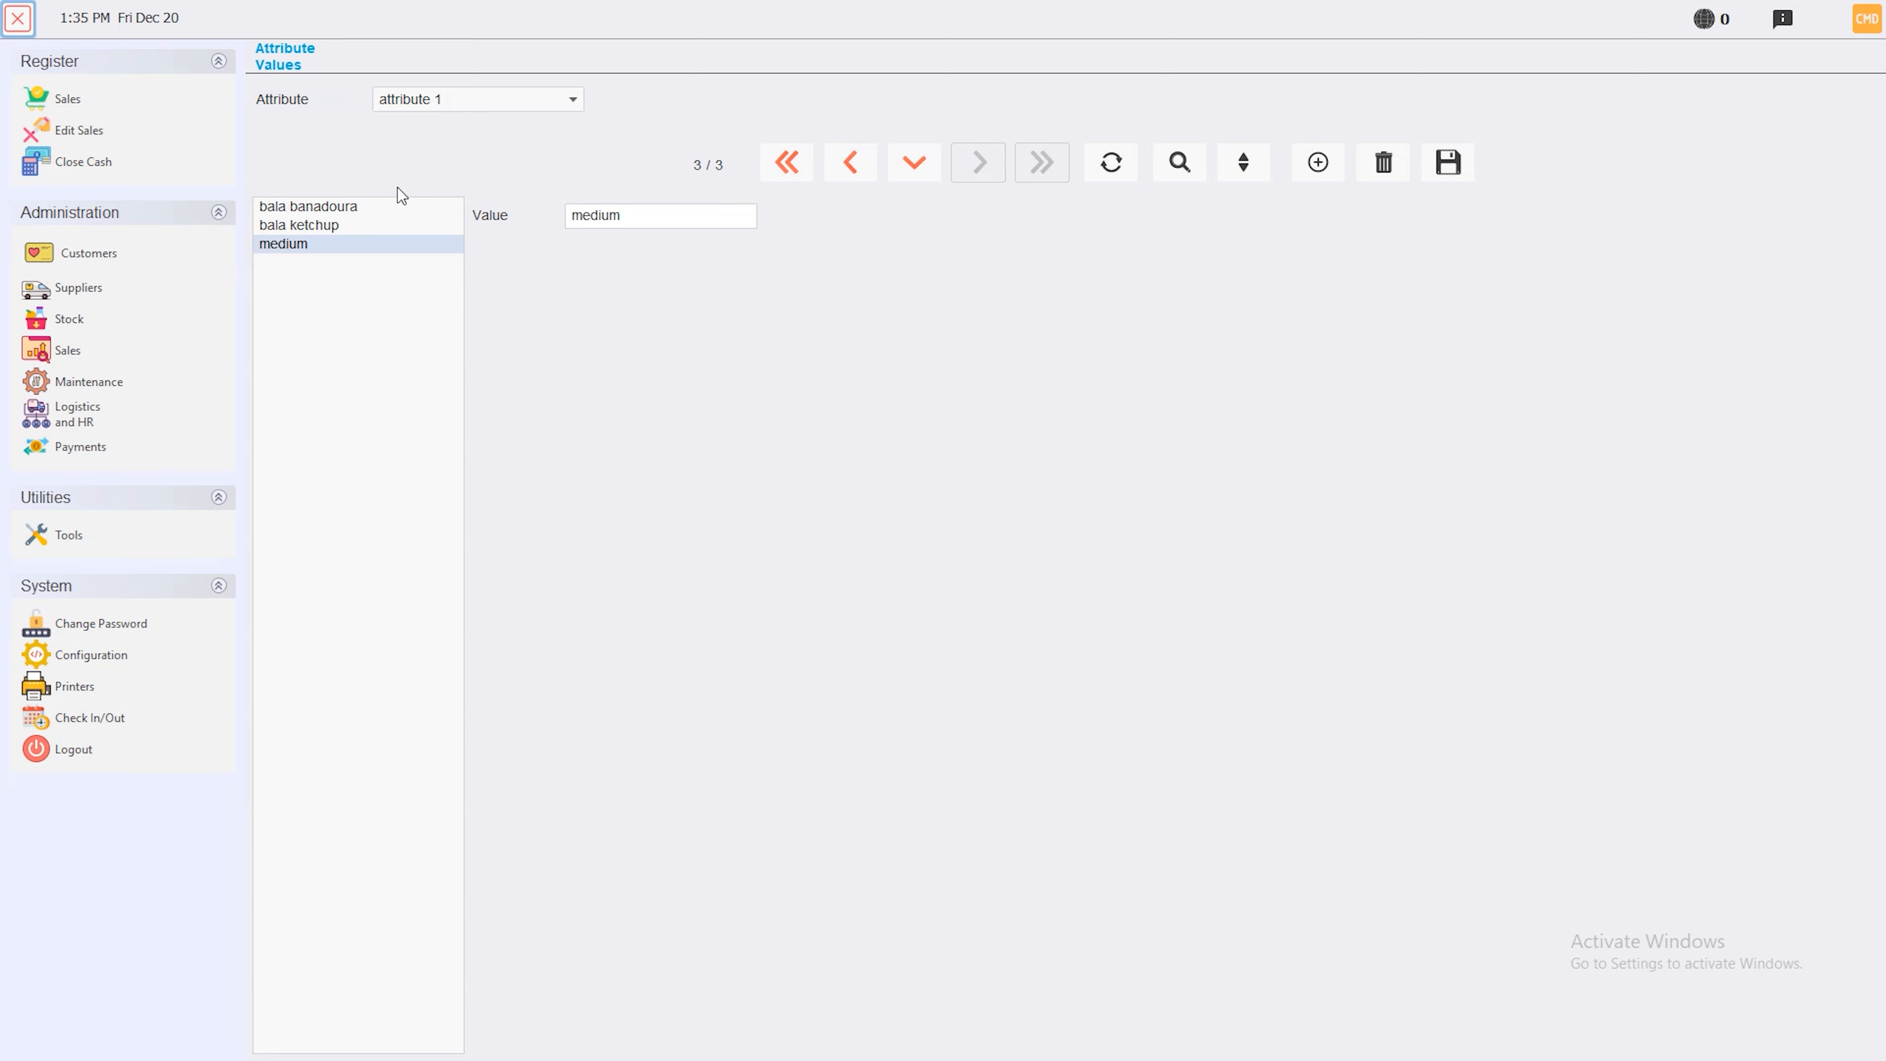
# In Attribute Use, select atribute set1 and link attribute 1 to it, saving
pyautogui.click(69, 319)
pyautogui.click(1381, 280)
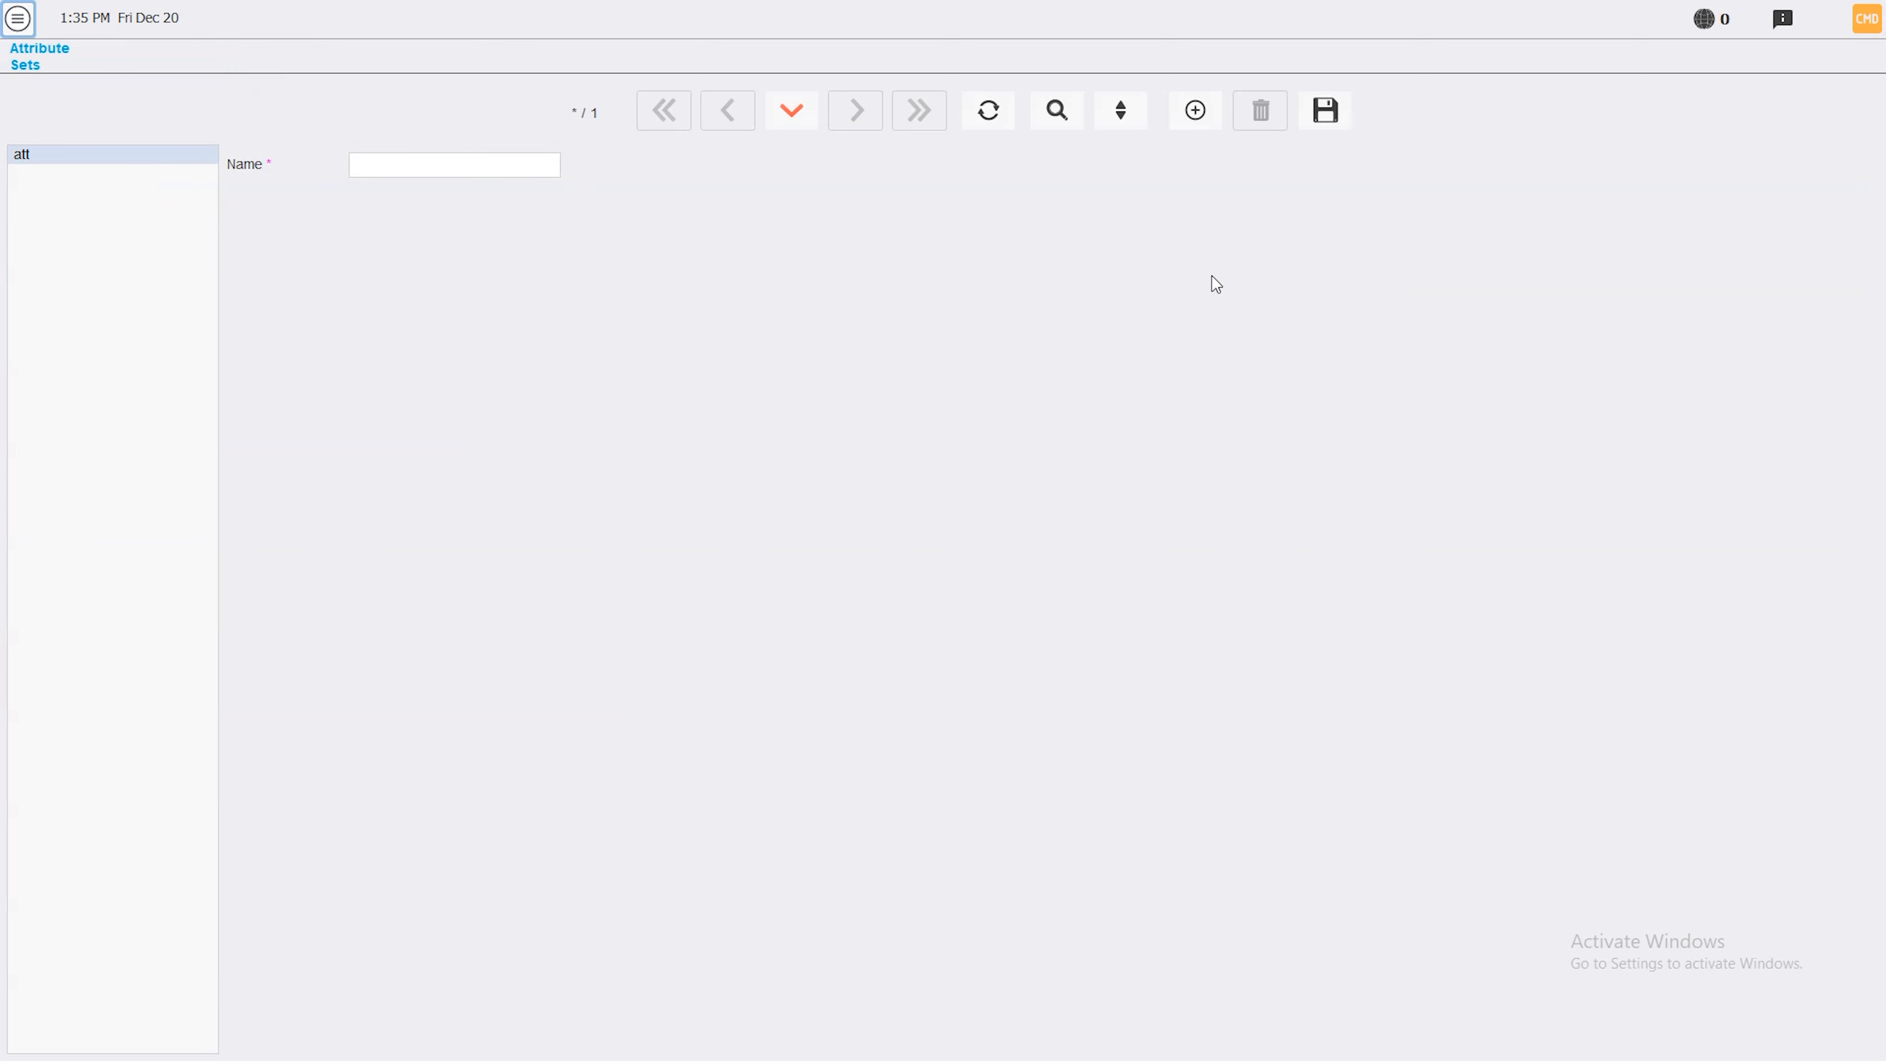
pyautogui.click(416, 167)
pyautogui.write('atr')
pyautogui.write('ibute set1')
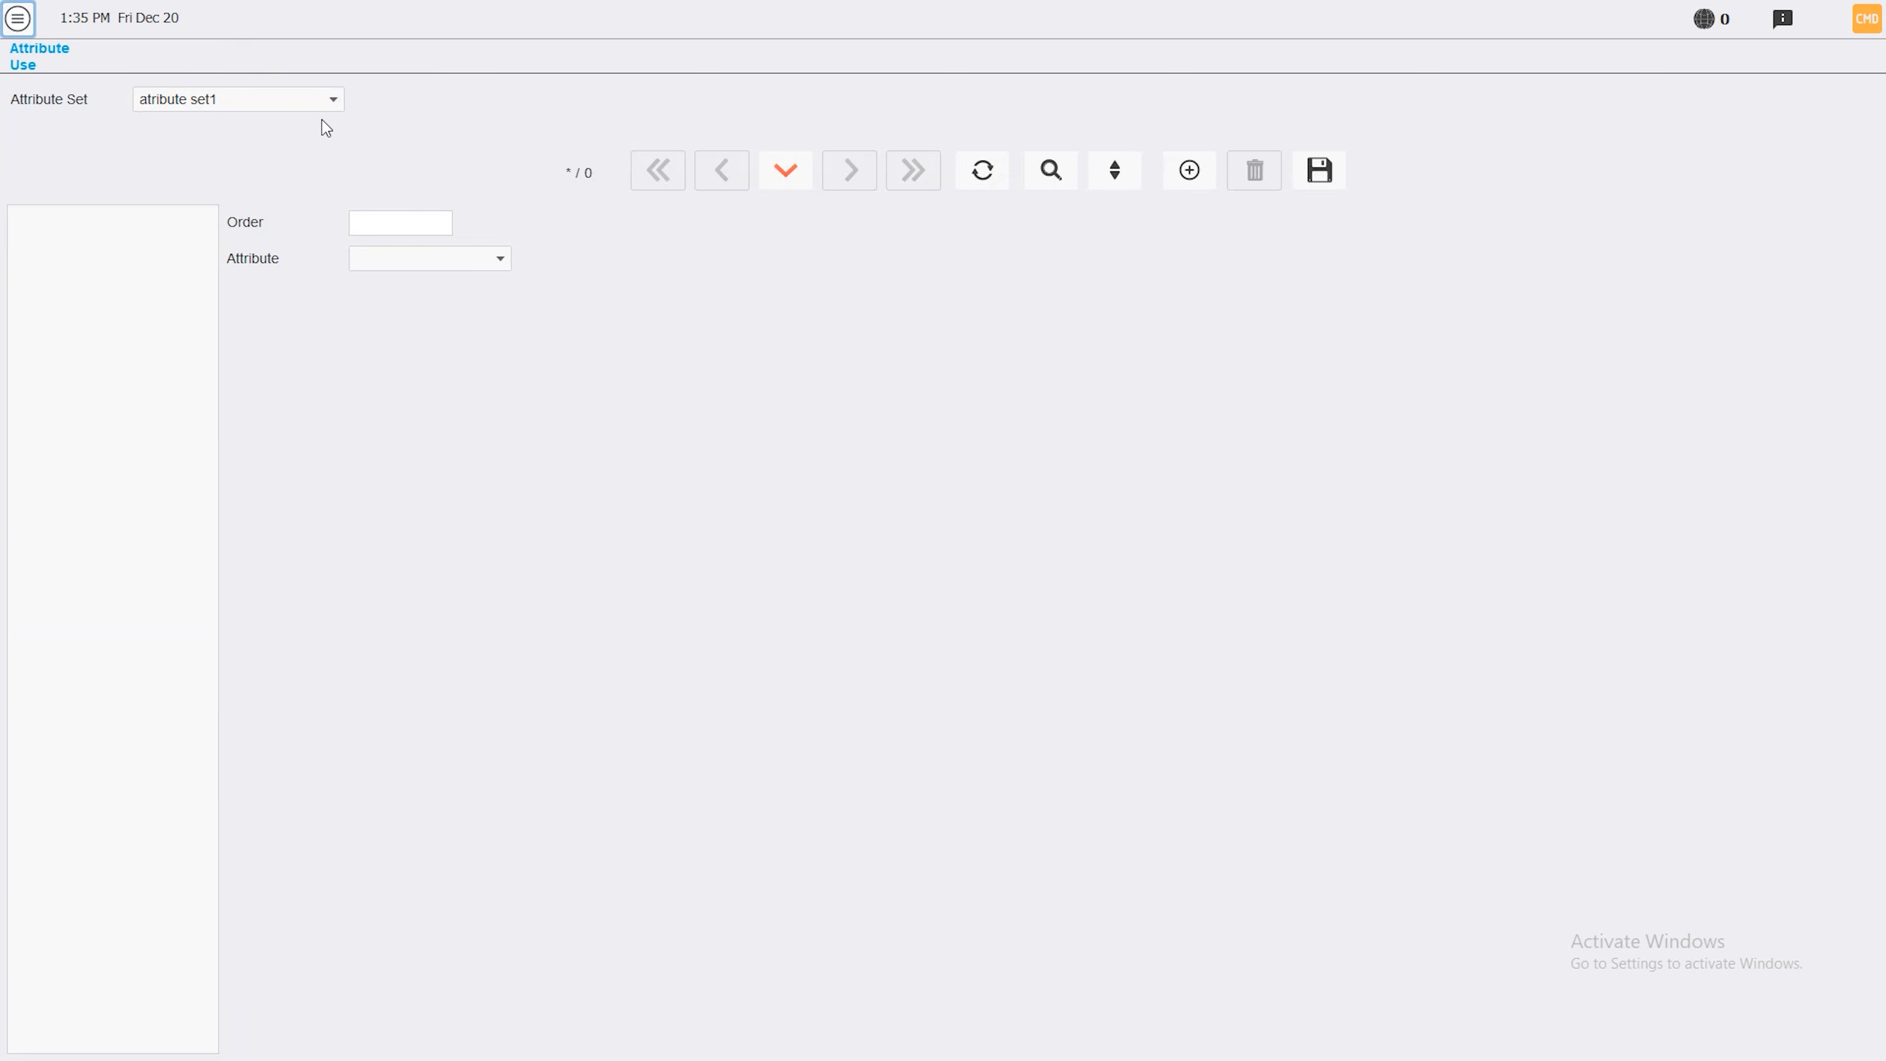
pyautogui.click(299, 95)
pyautogui.click(145, 123)
pyautogui.click(483, 268)
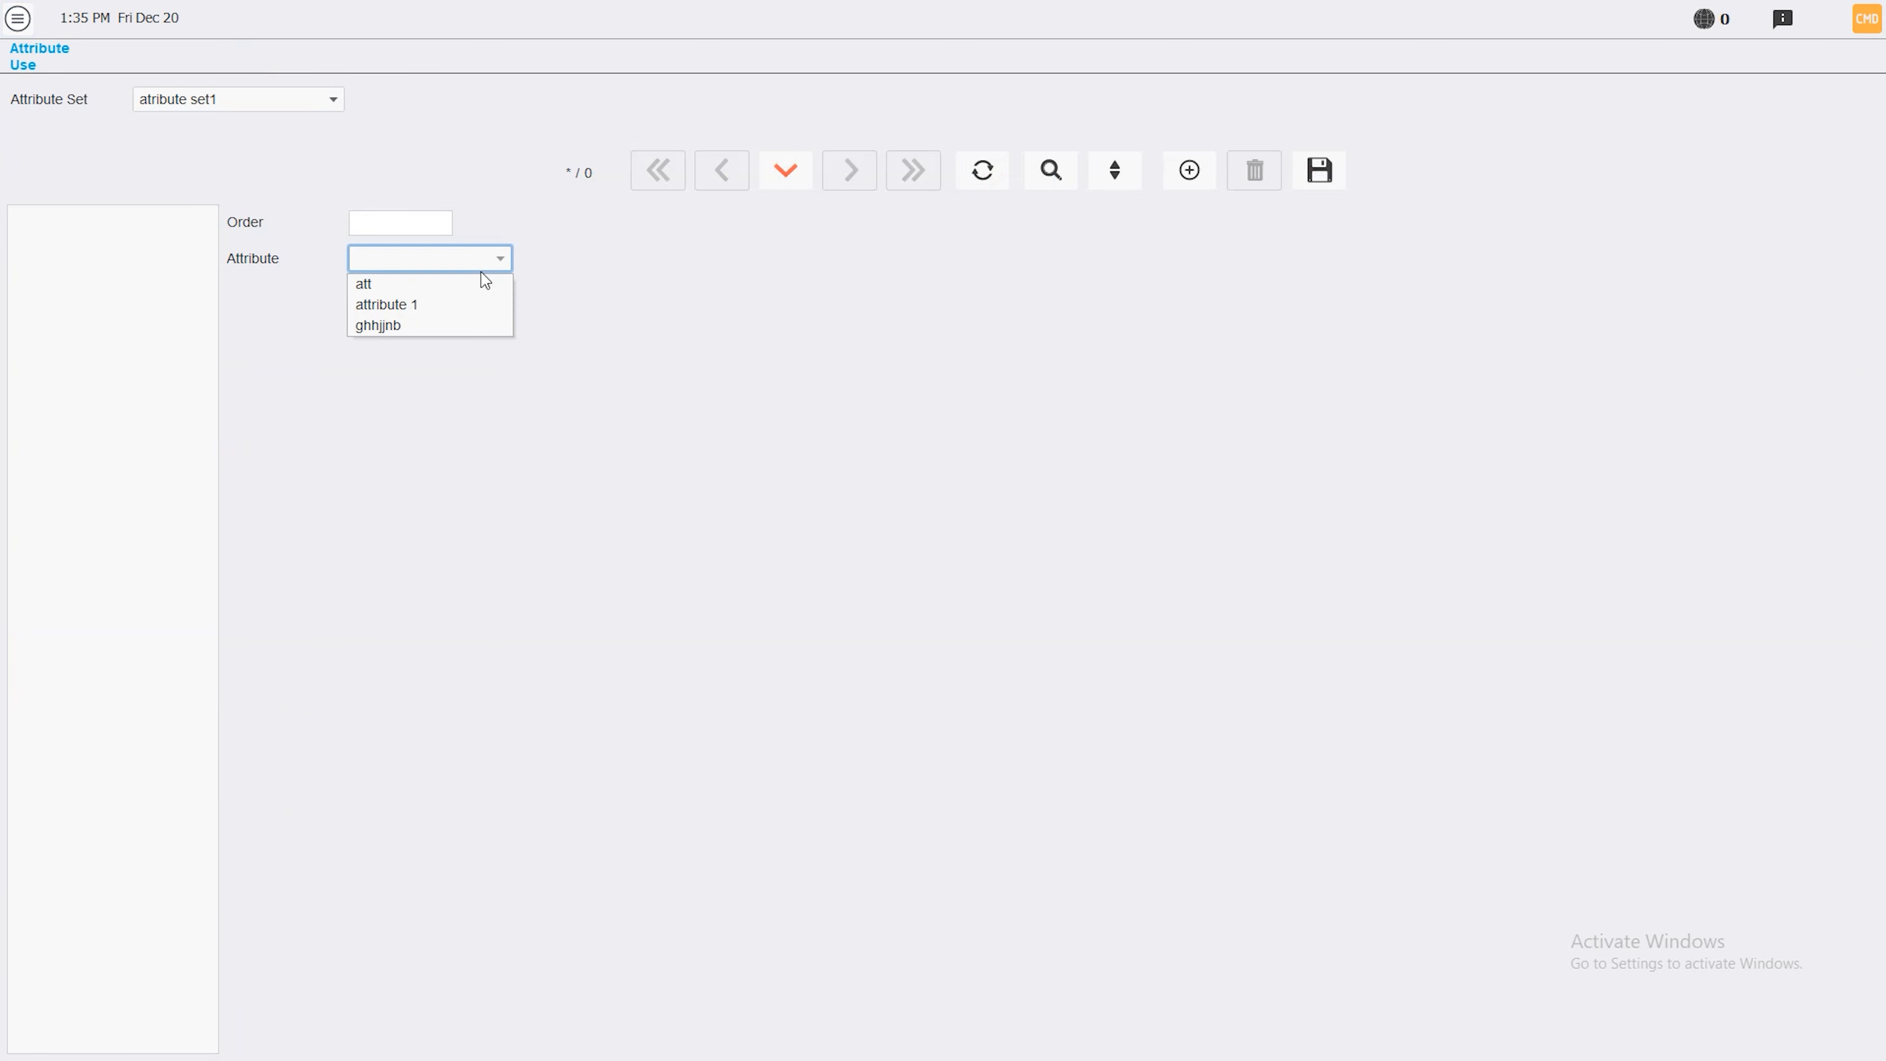
pyautogui.click(405, 313)
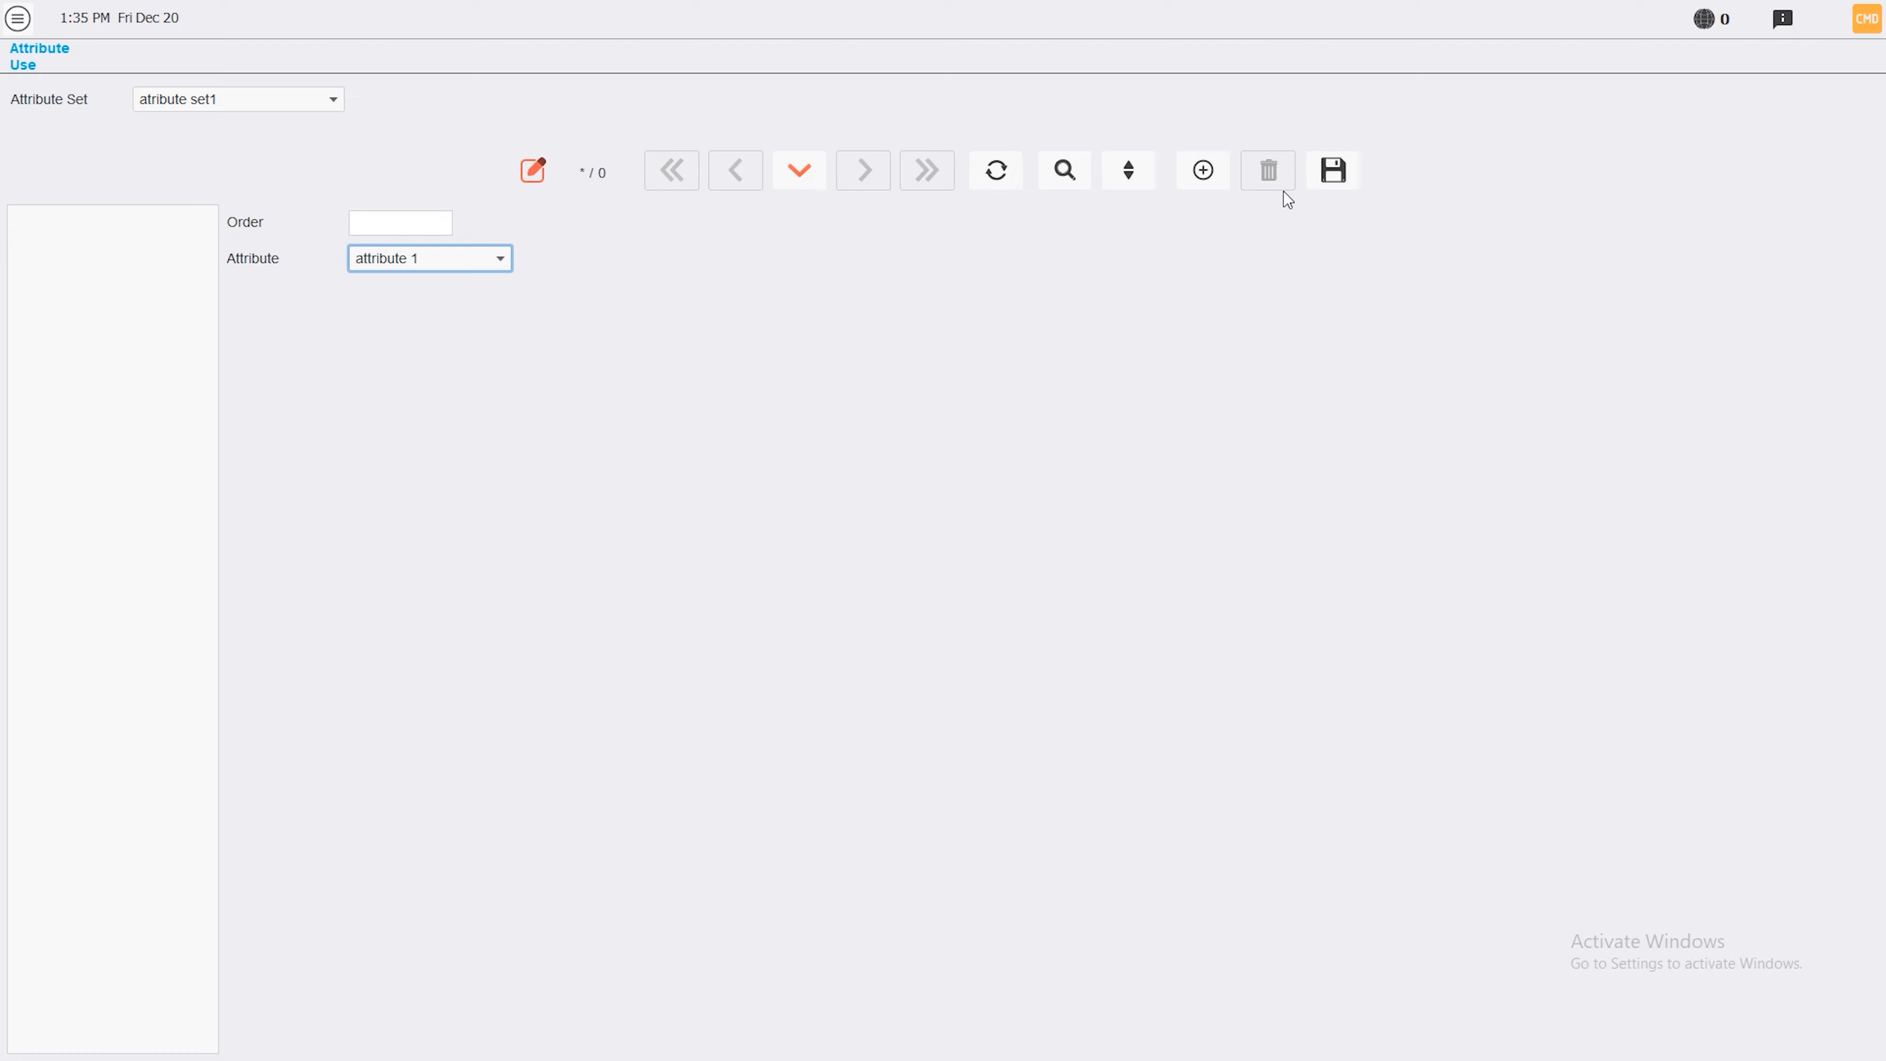
pyautogui.click(1304, 177)
# Change that link to att and save, then add attribute 1 as a second link
pyautogui.click(460, 267)
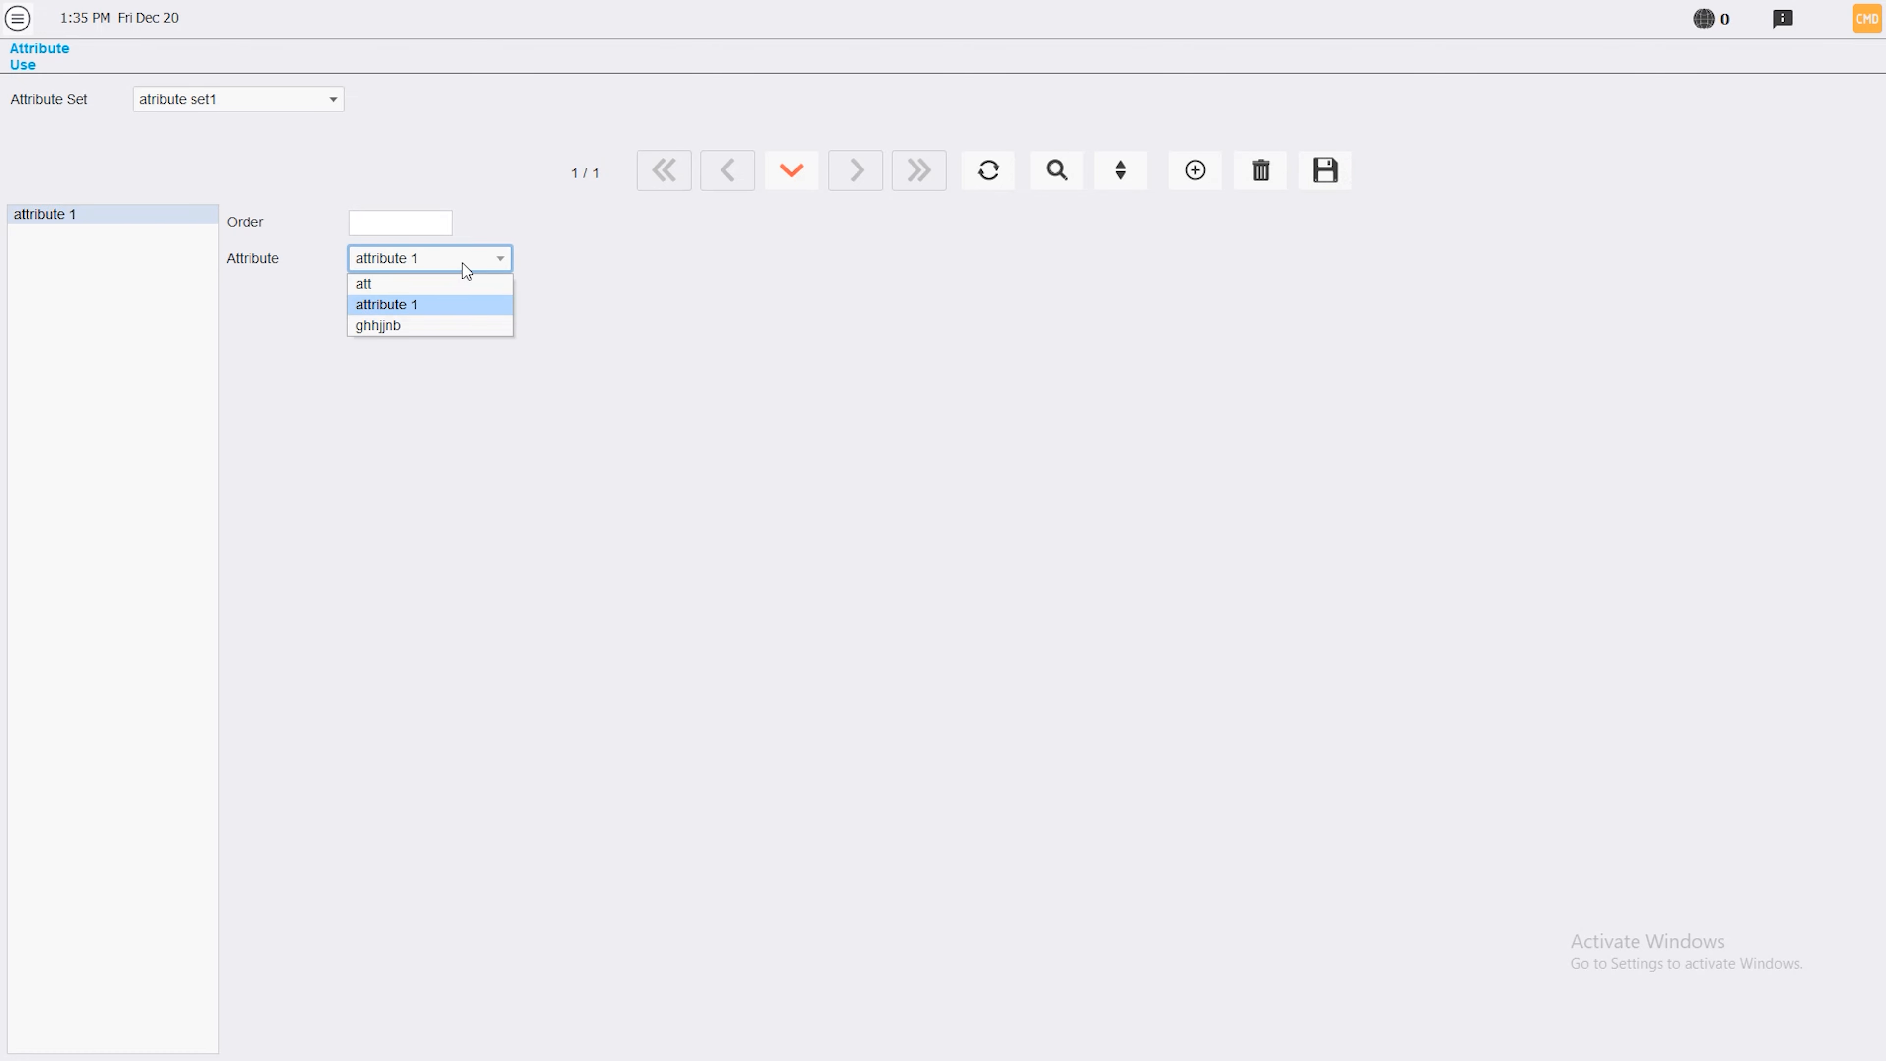
pyautogui.click(421, 283)
pyautogui.click(1334, 173)
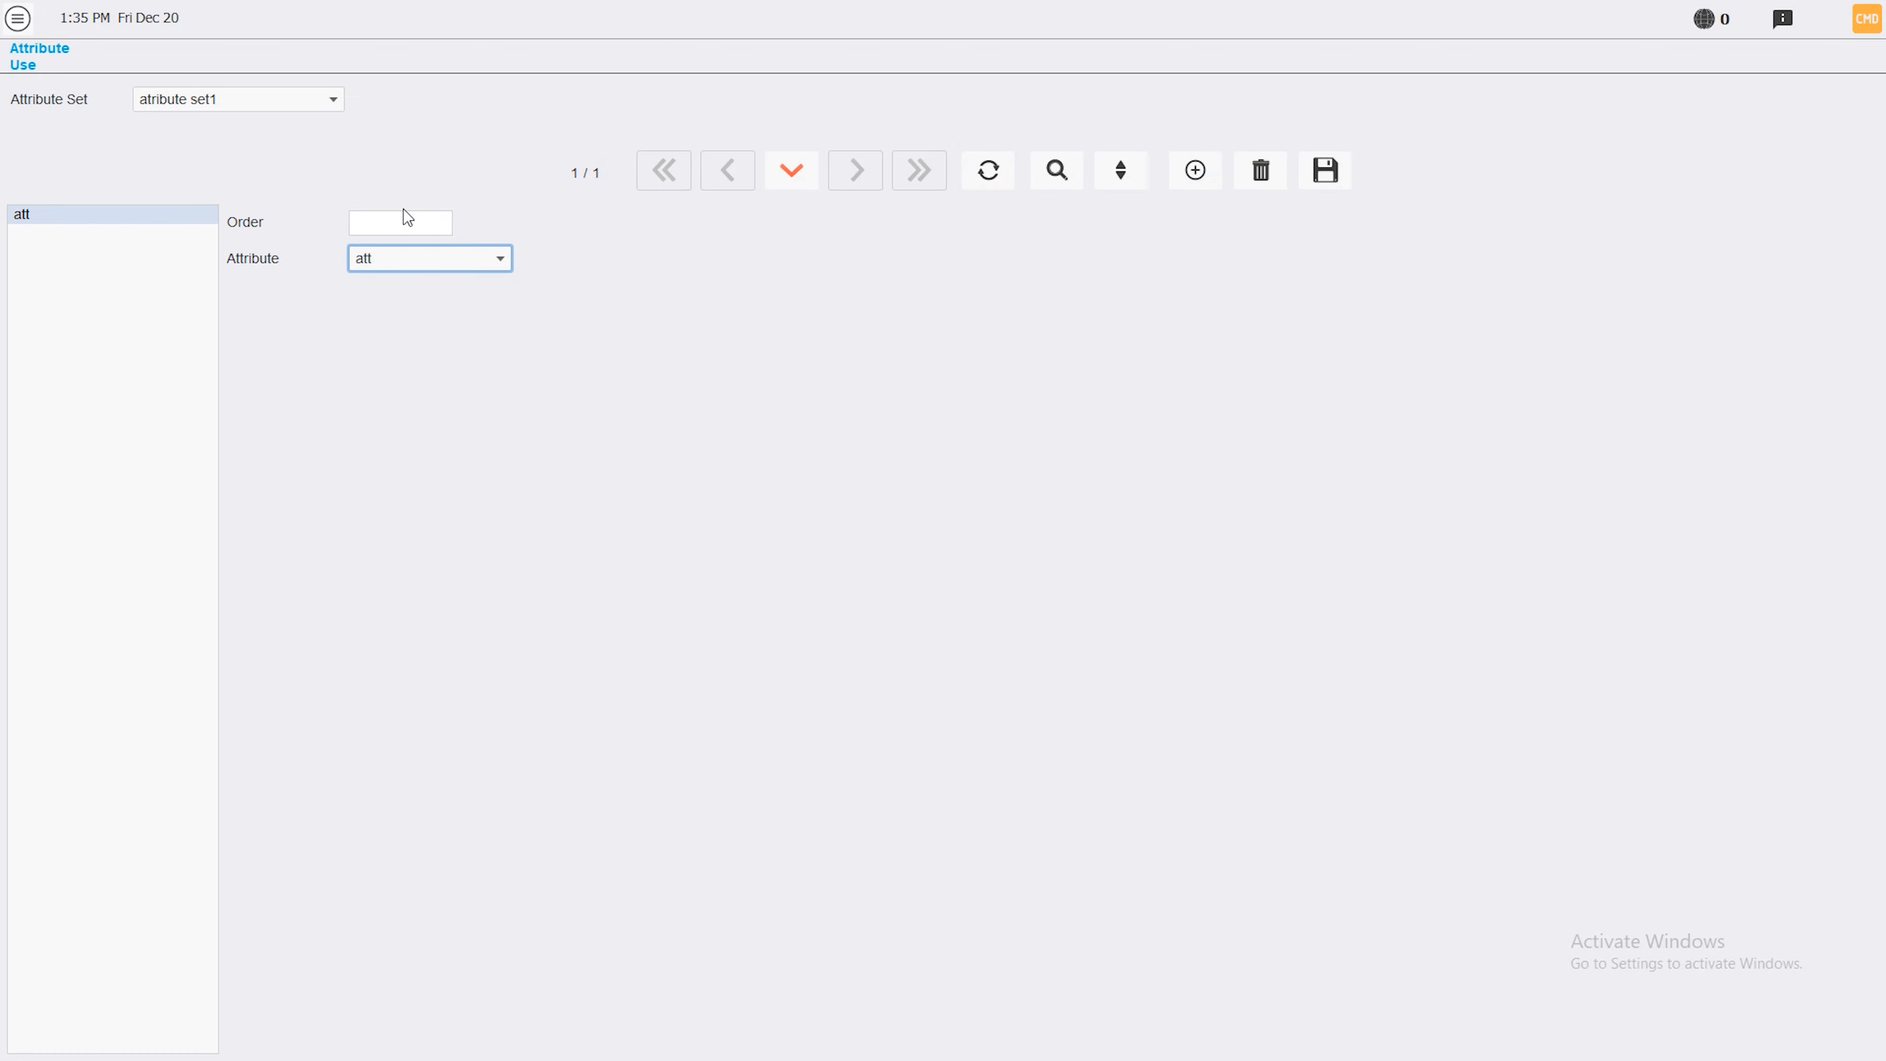
pyautogui.click(1195, 171)
pyautogui.click(460, 260)
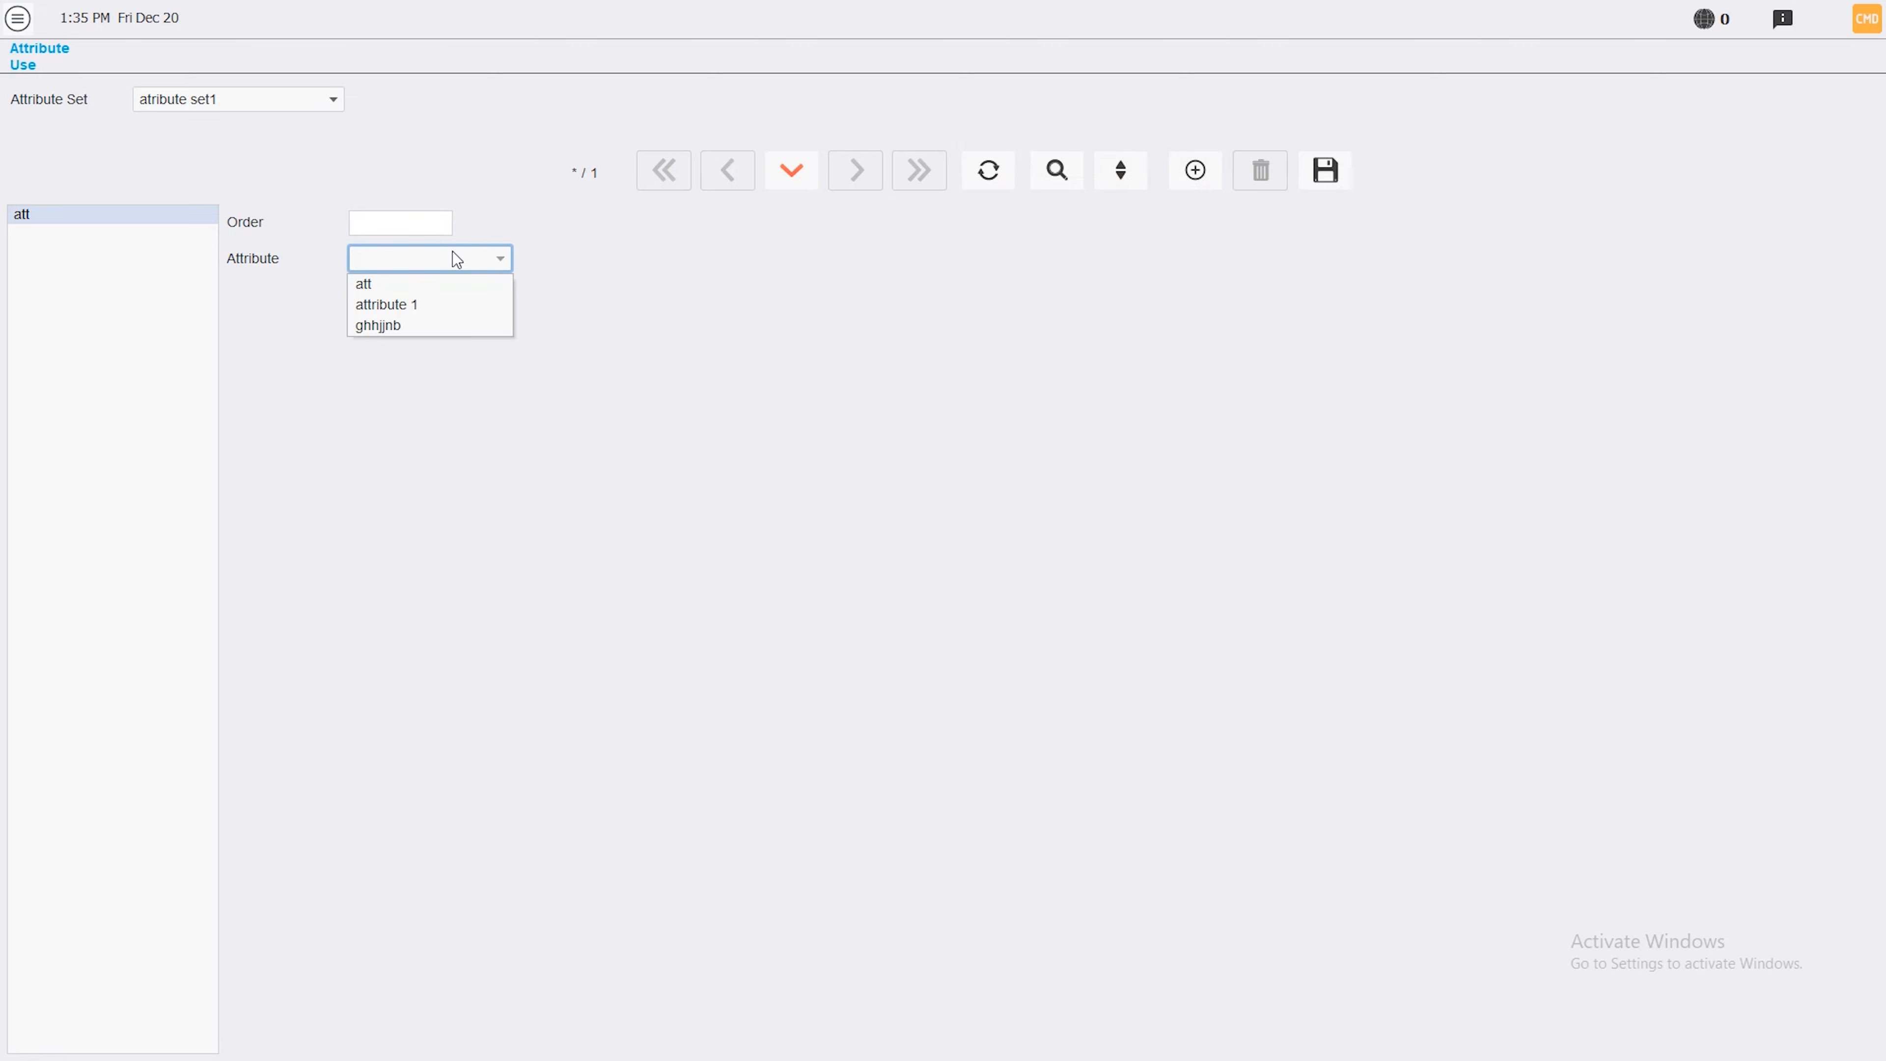
pyautogui.click(421, 306)
pyautogui.click(1326, 170)
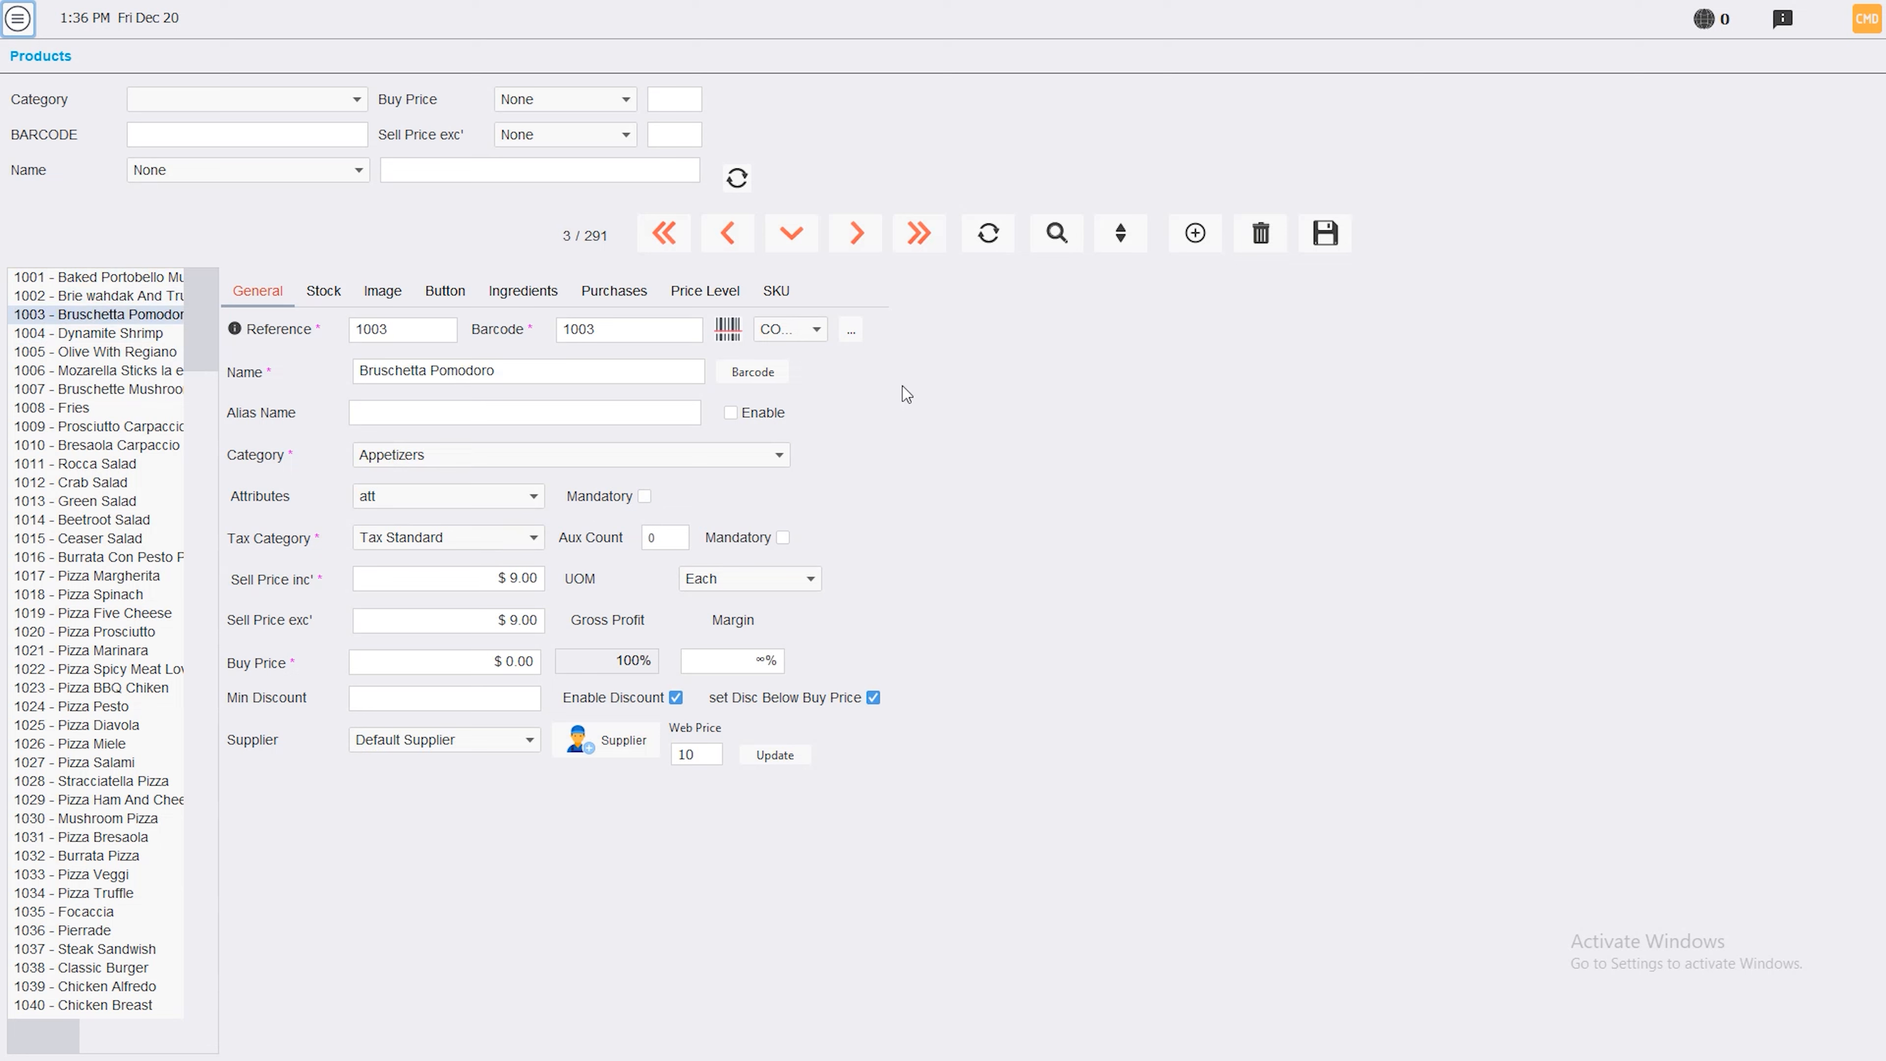
# Change Bruschetta Pomodoro's attribute set from att to atribute set1 and save the product
pyautogui.click(534, 503)
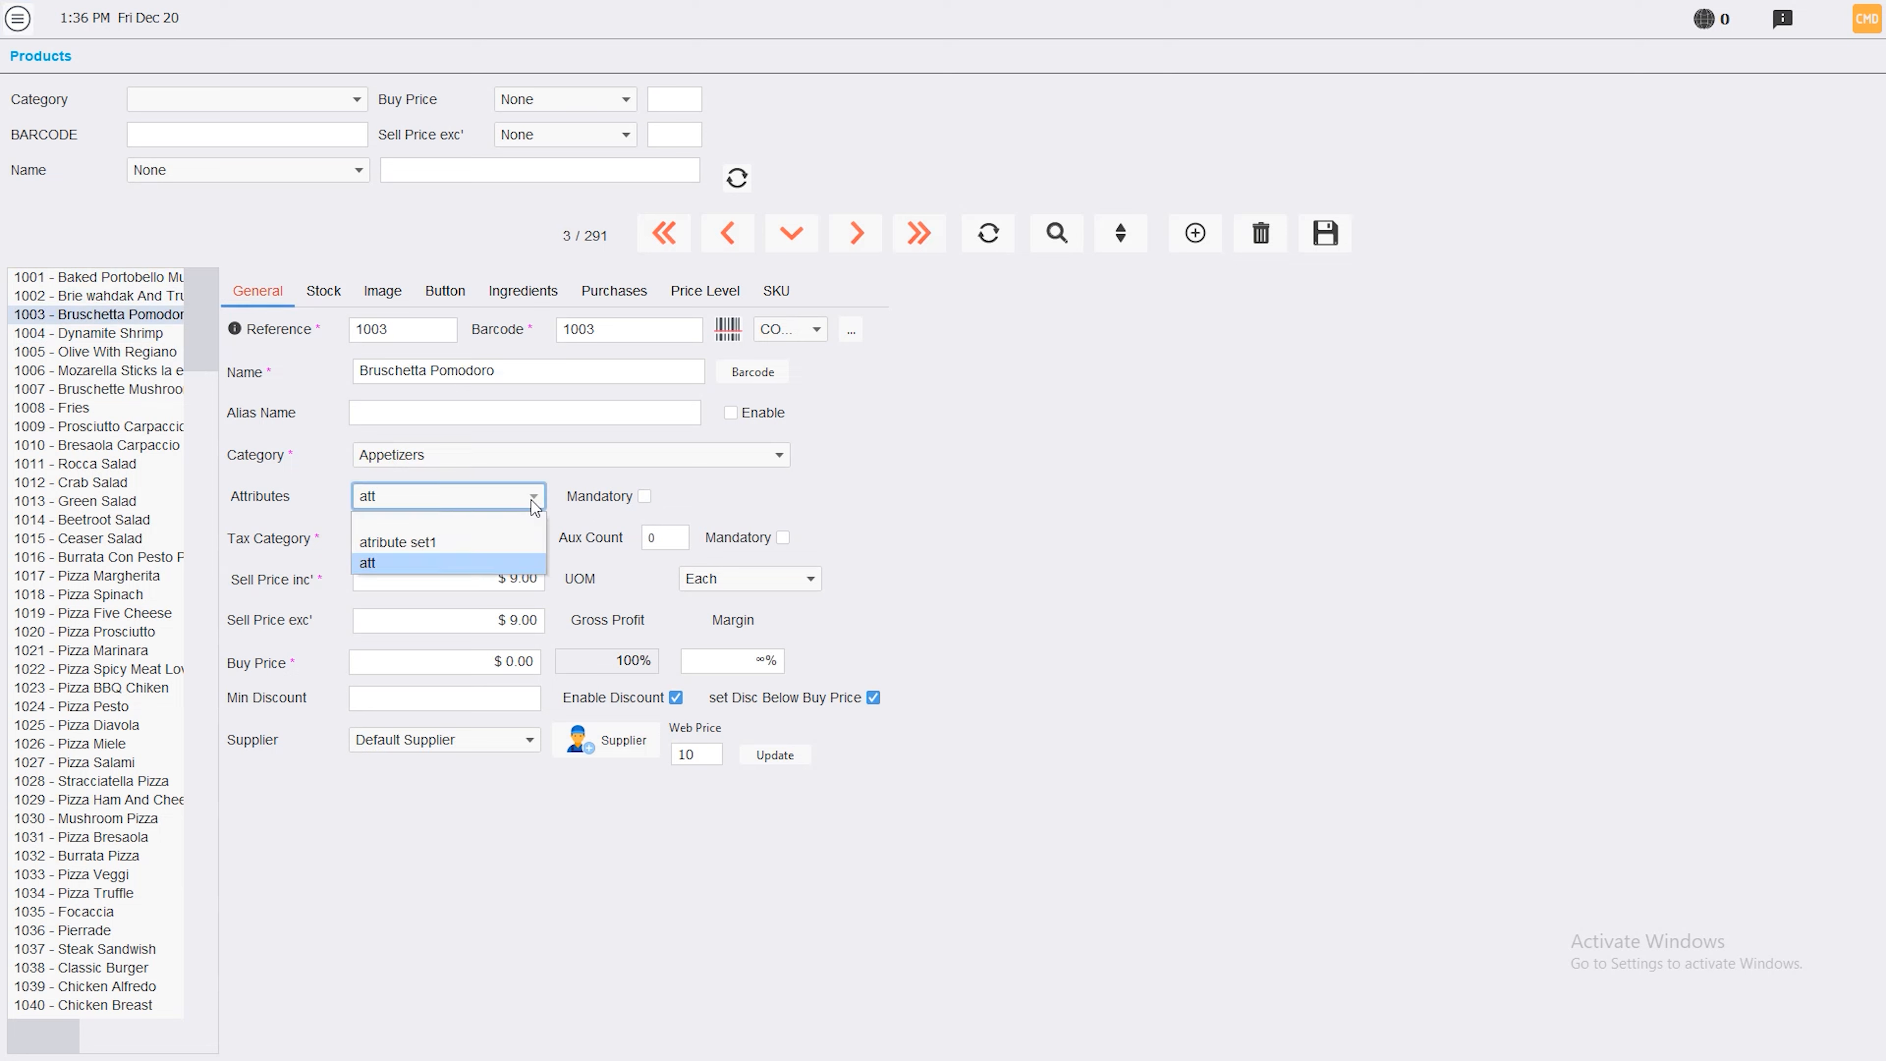
pyautogui.click(465, 541)
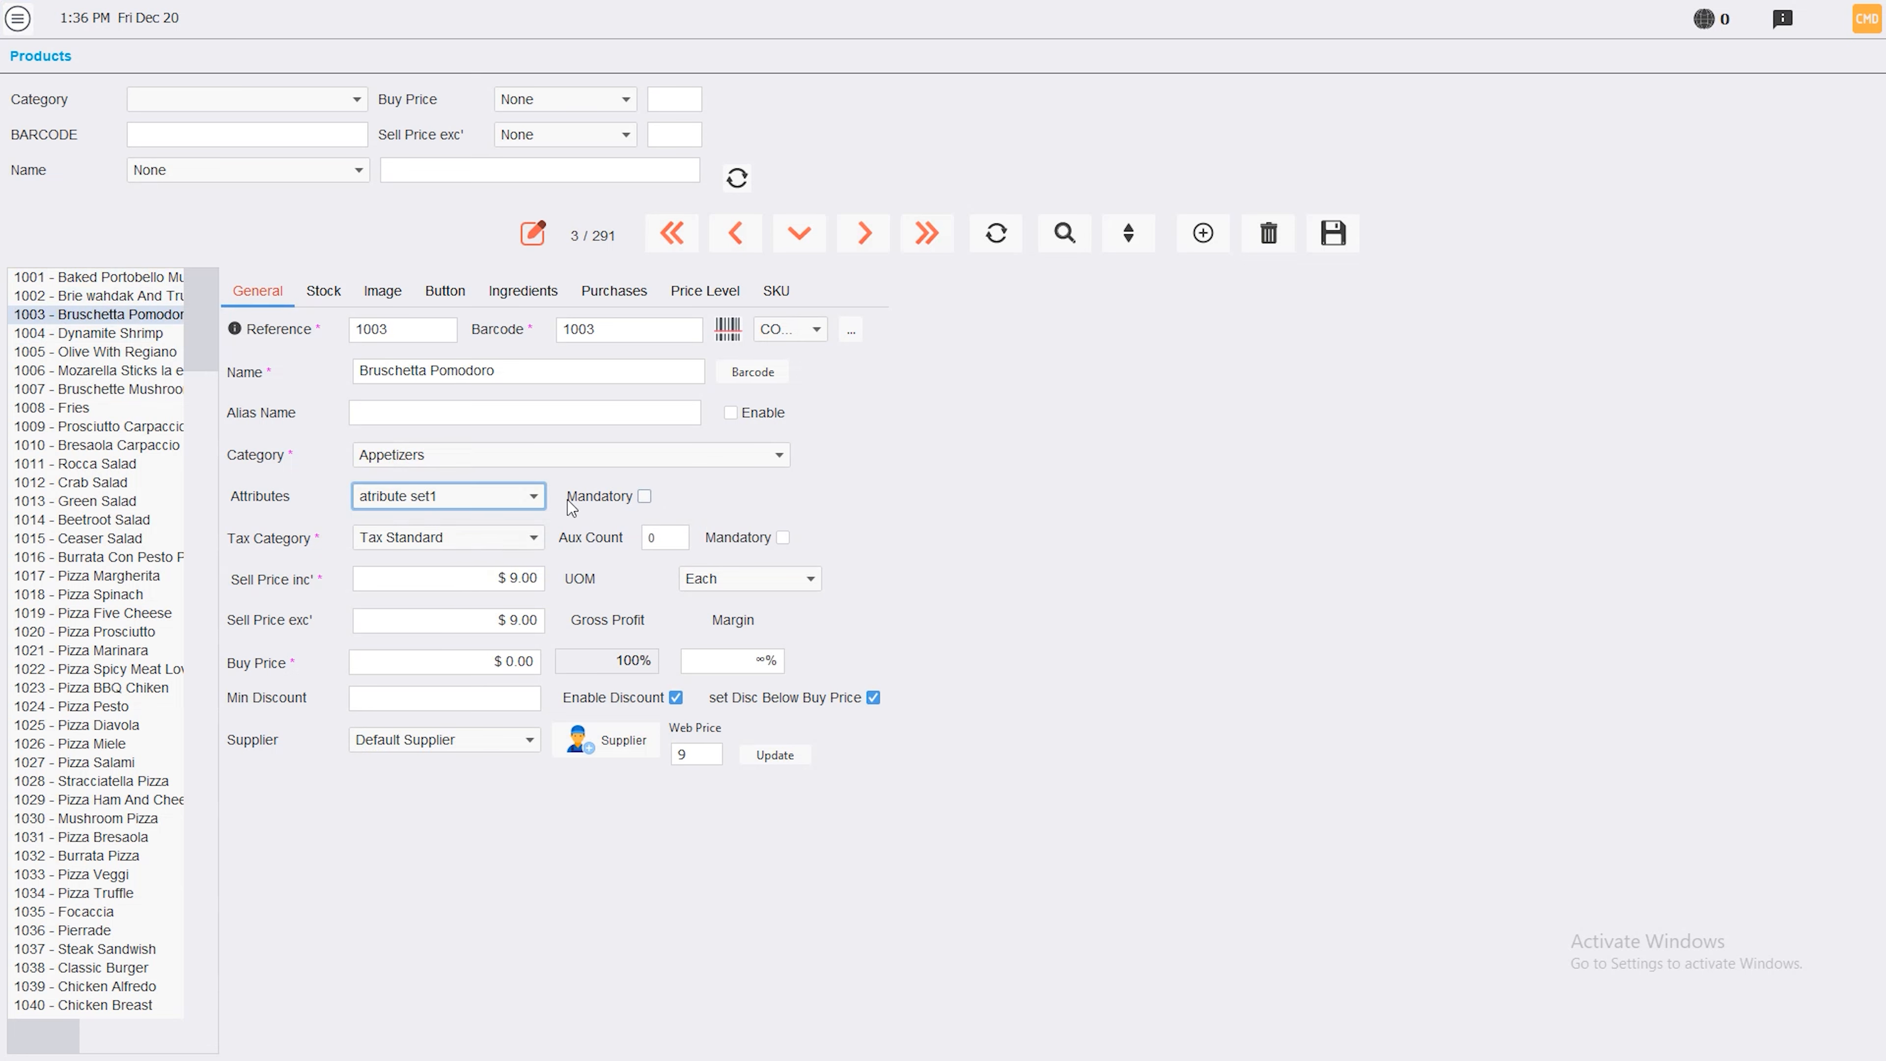
pyautogui.click(1332, 234)
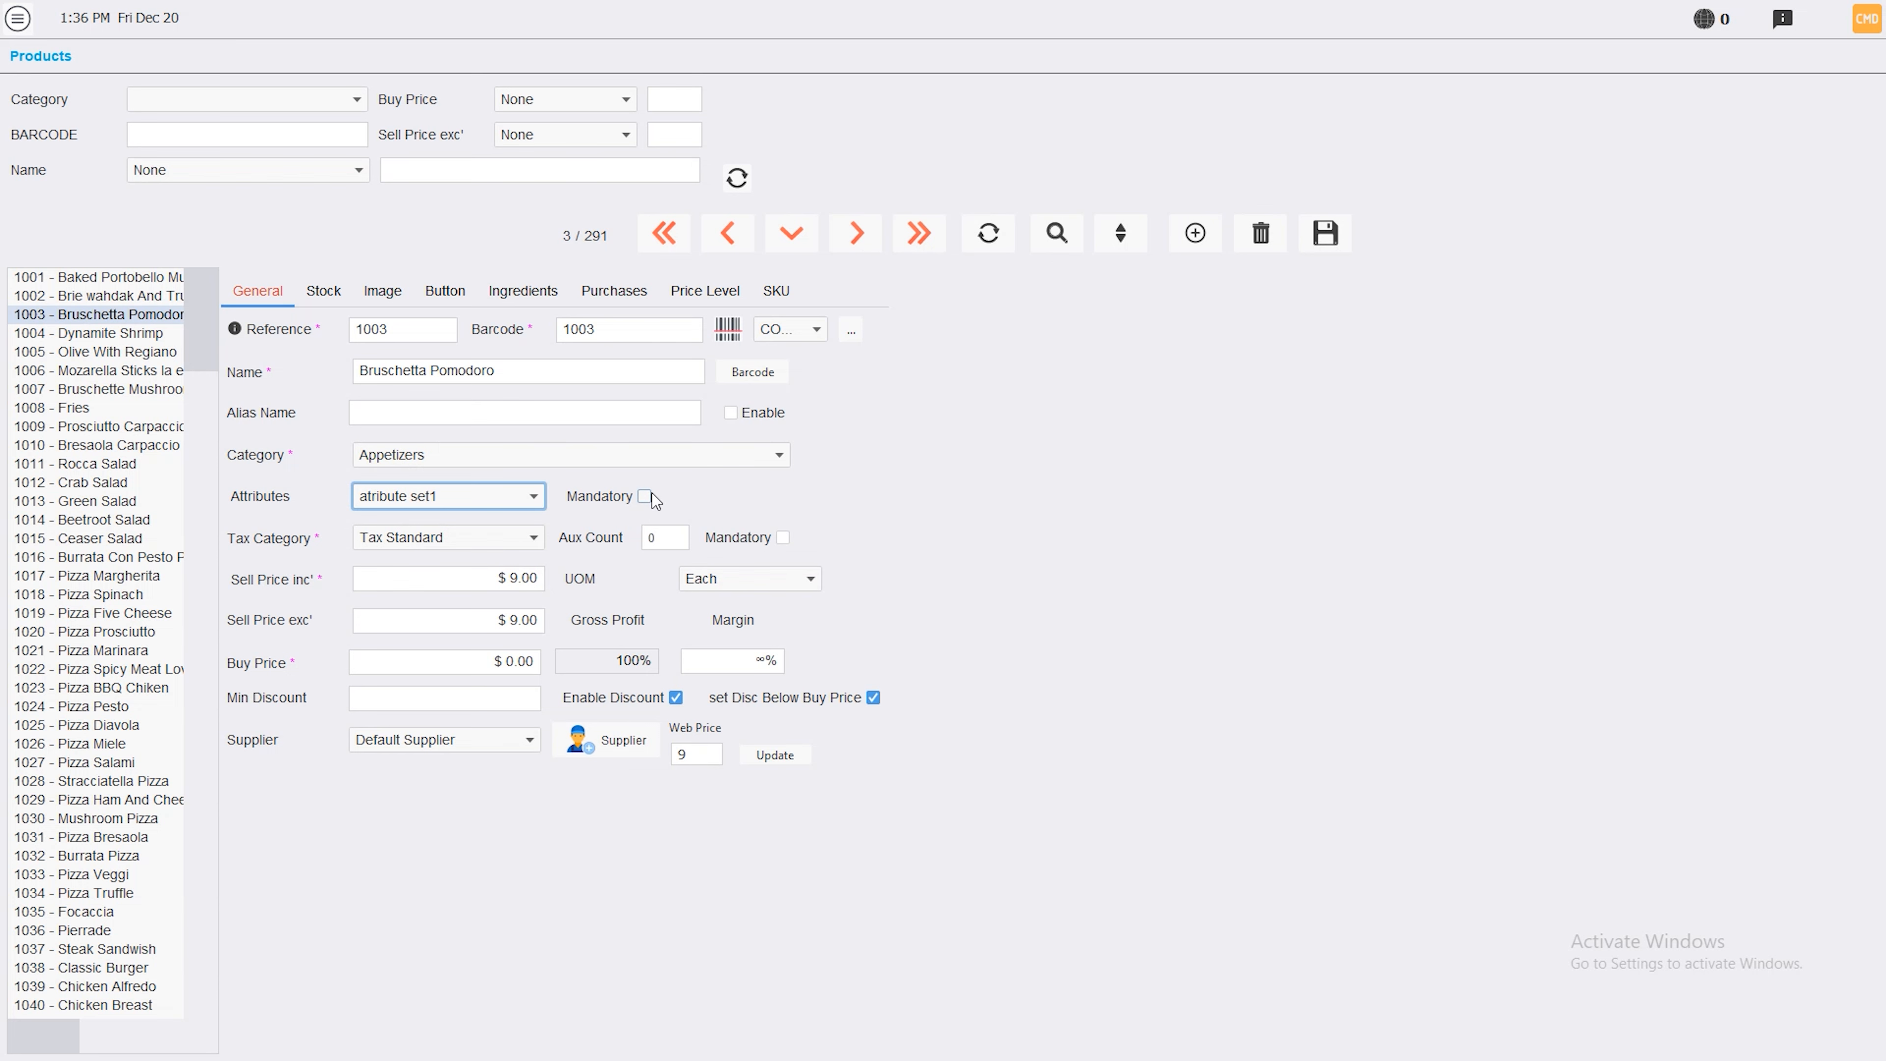
pyautogui.click(18, 17)
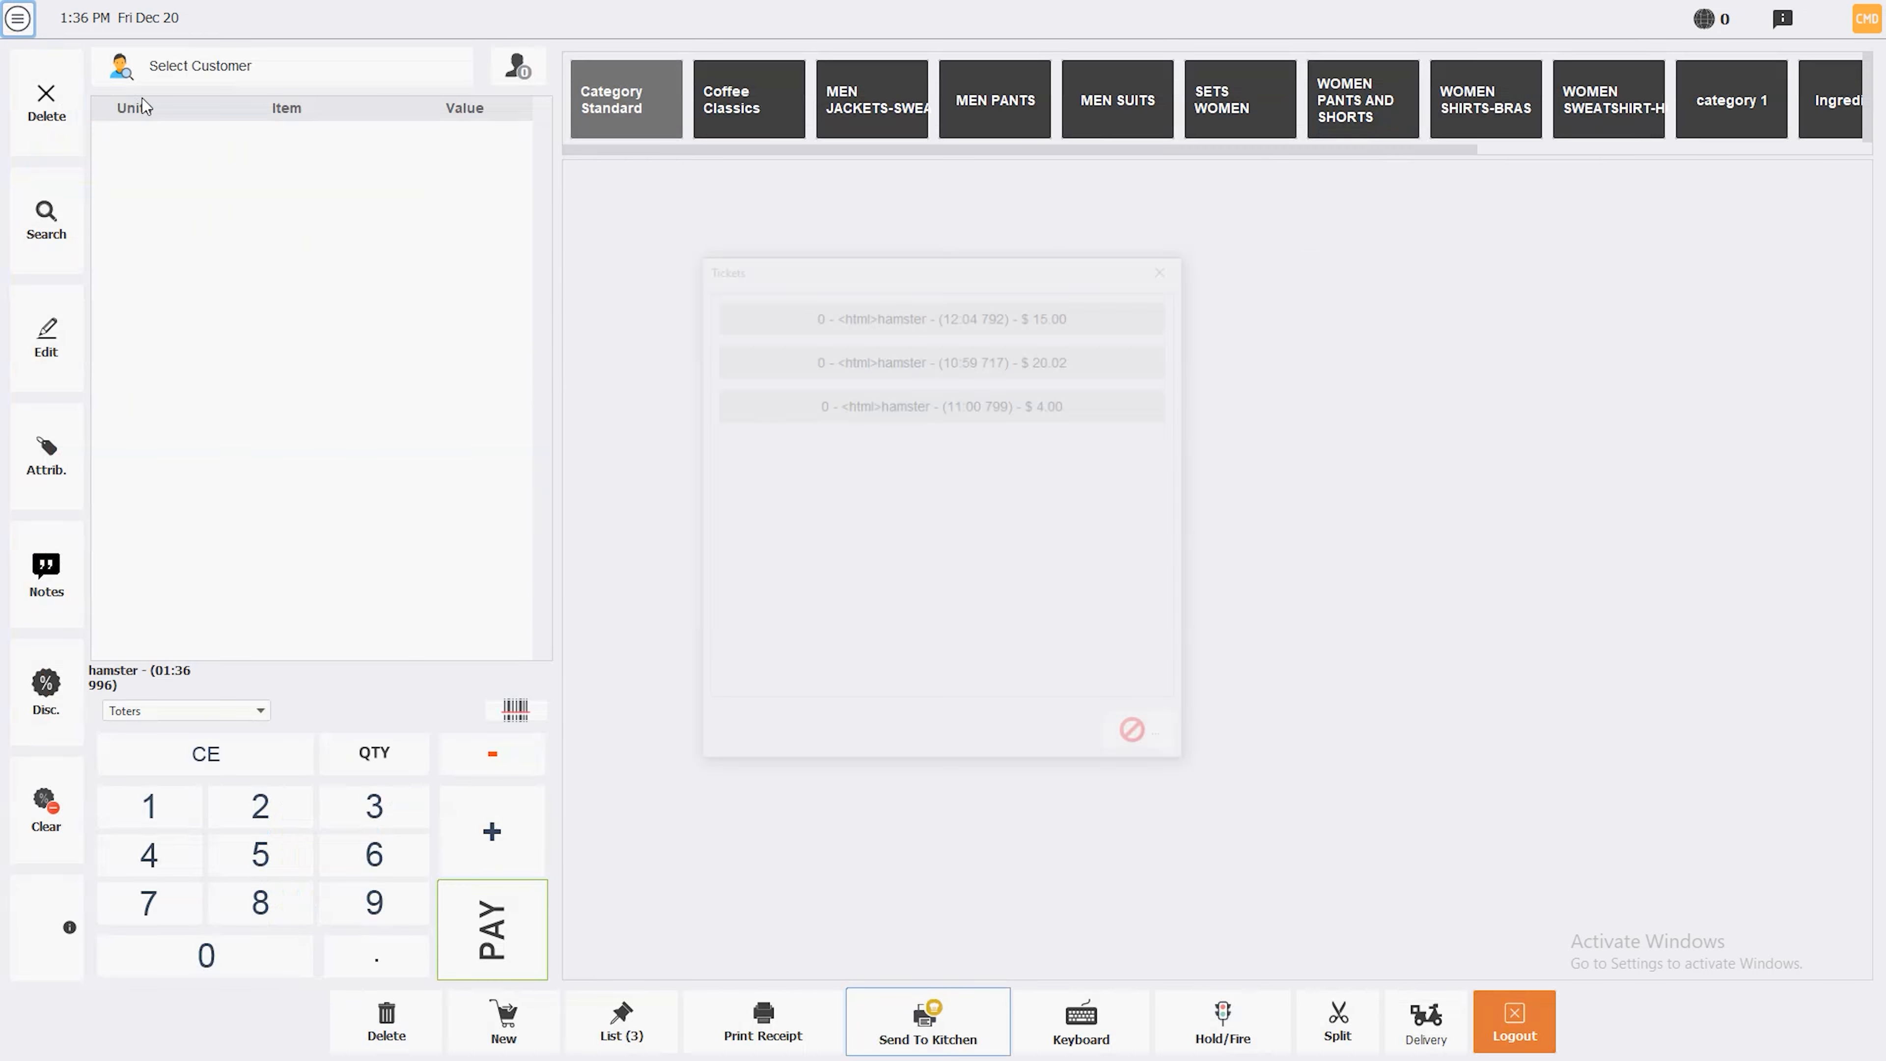
# In the sales register, add Bruschetta Pomodoro to a ticket using code 1001
pyautogui.click(1128, 739)
pyautogui.write('1001')
pyautogui.click(525, 712)
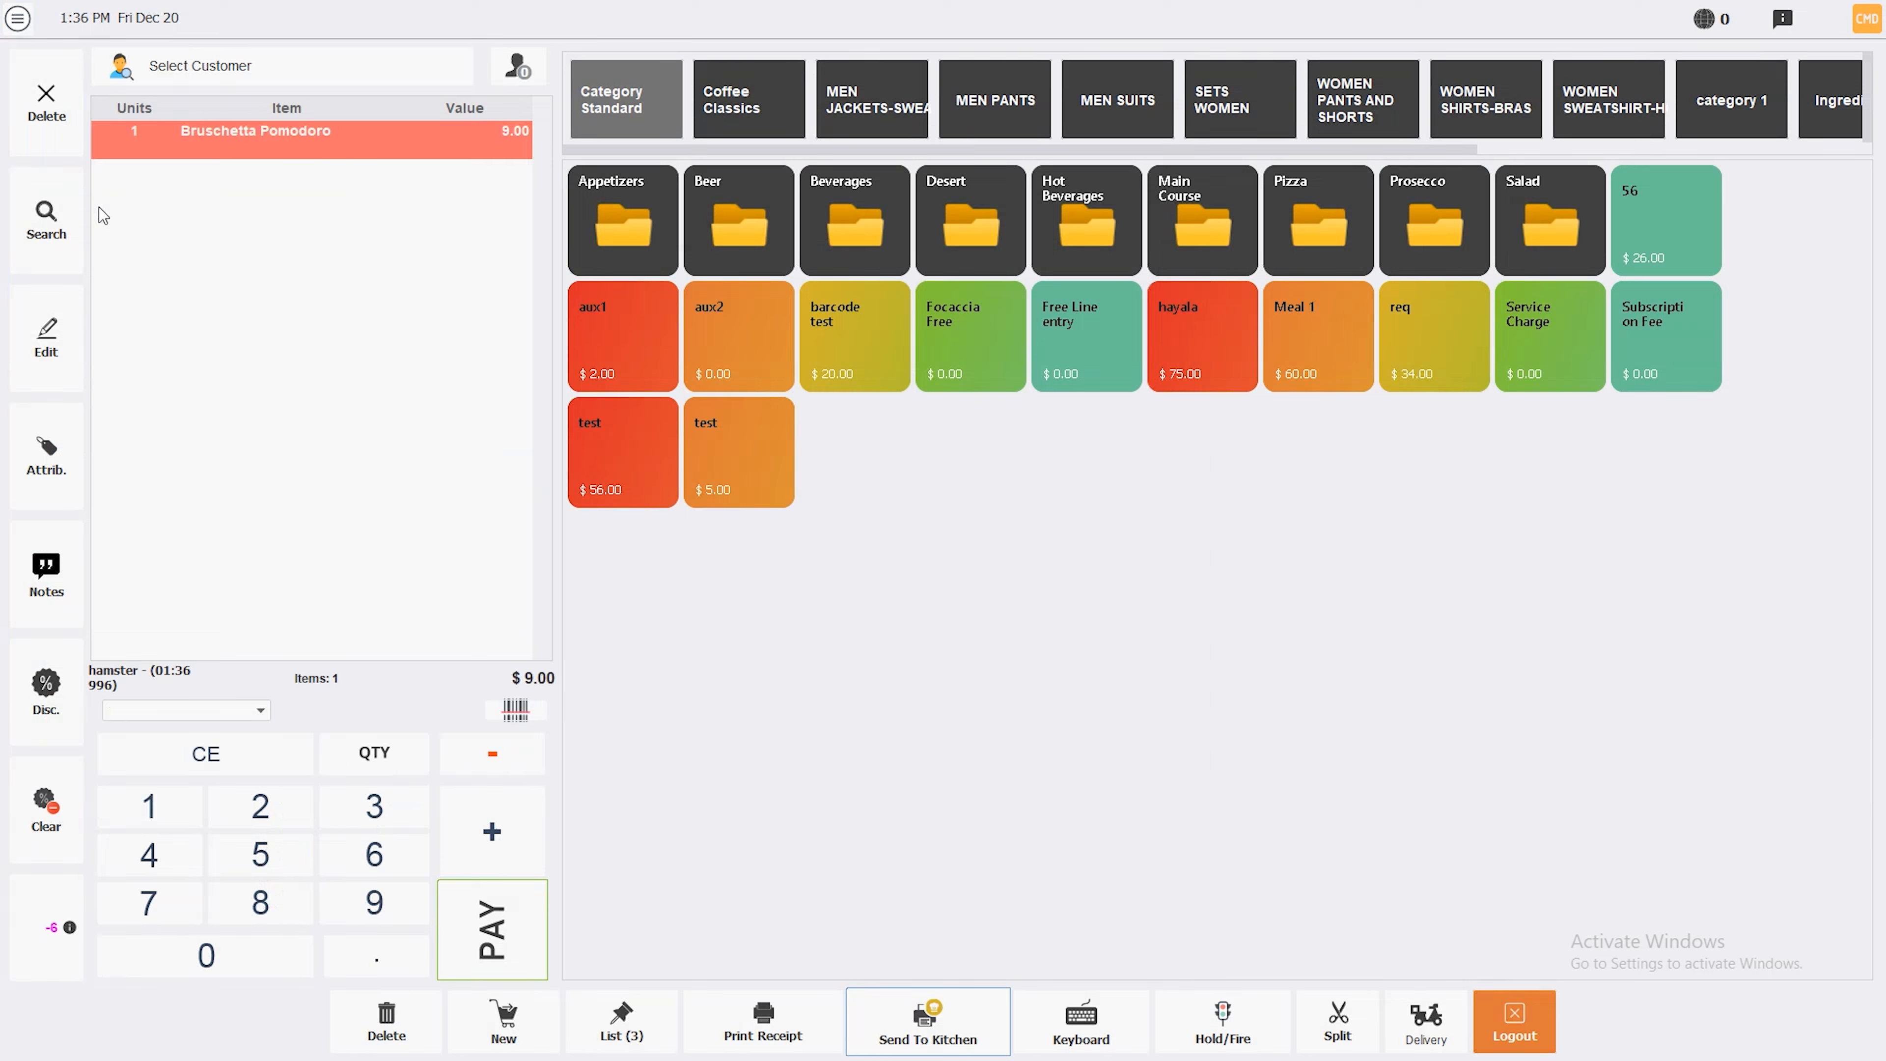
# Give the ticket line the attributes bala banadoura and bala khebz, then go to Stock
pyautogui.click(42, 468)
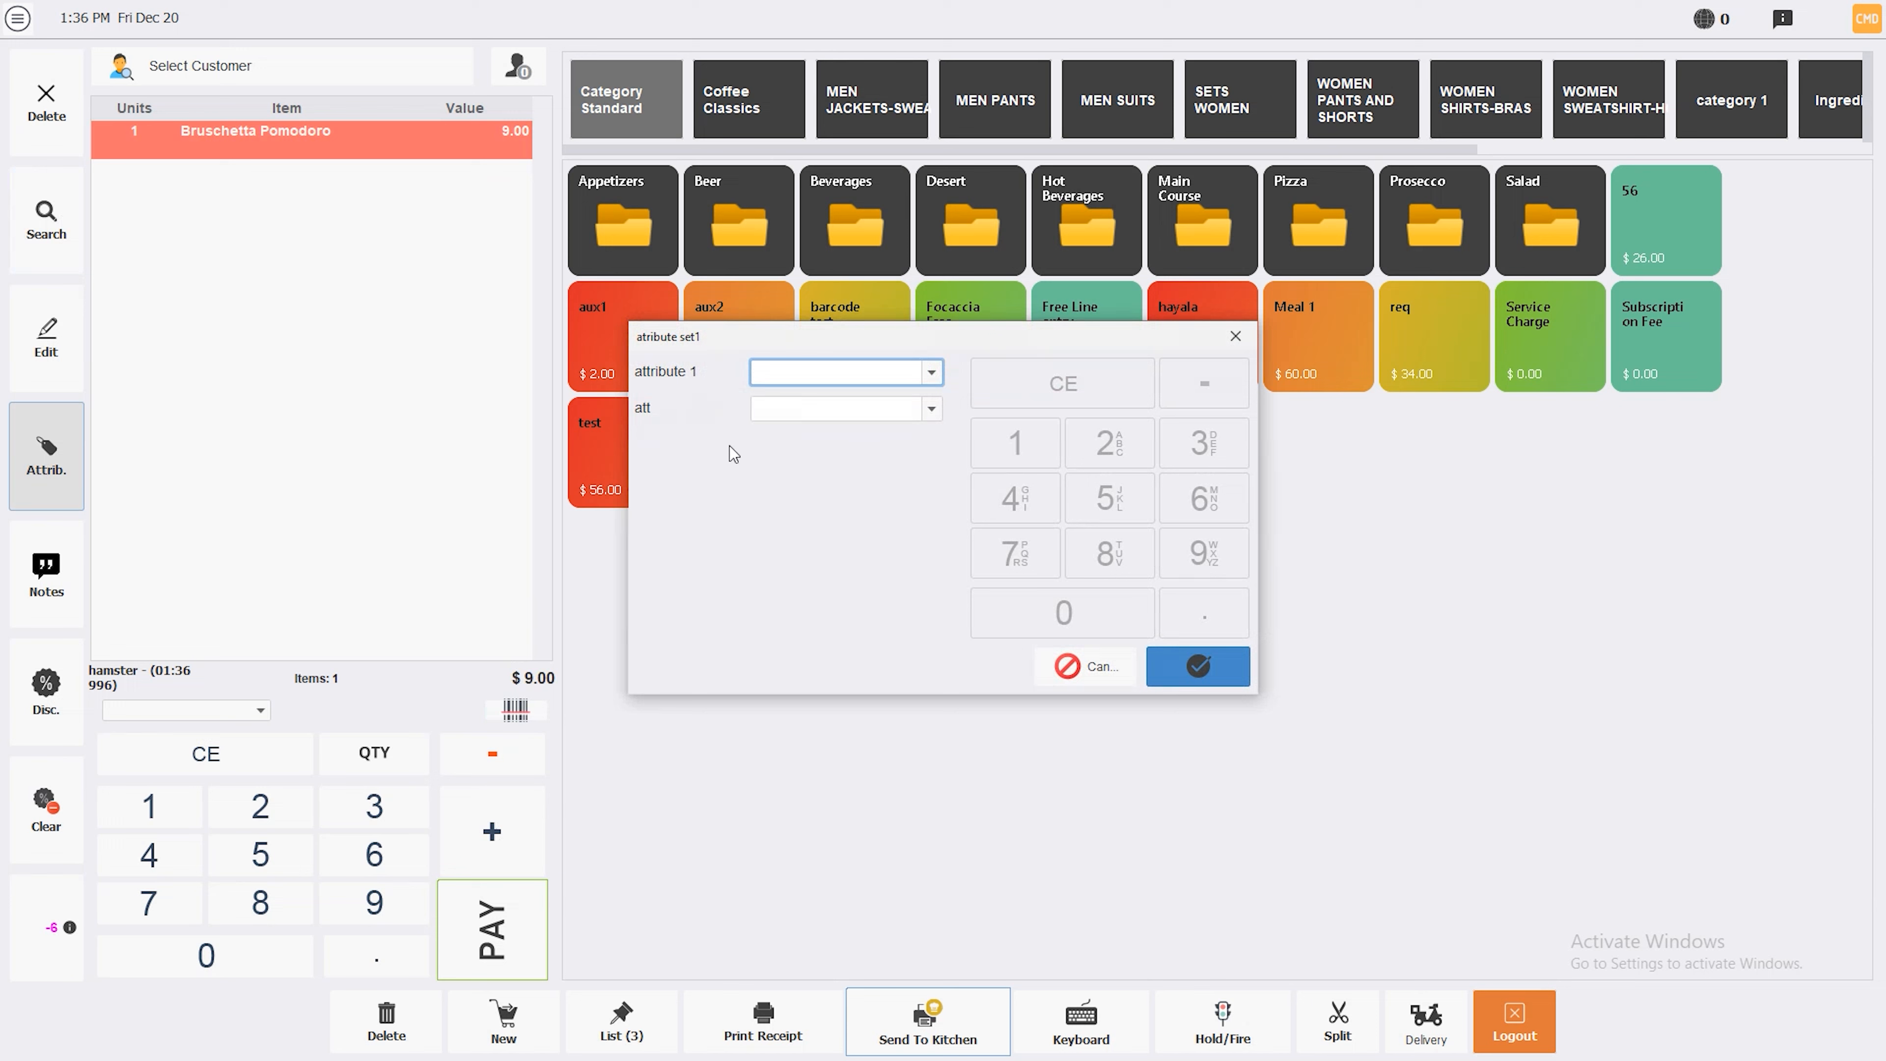
pyautogui.click(931, 371)
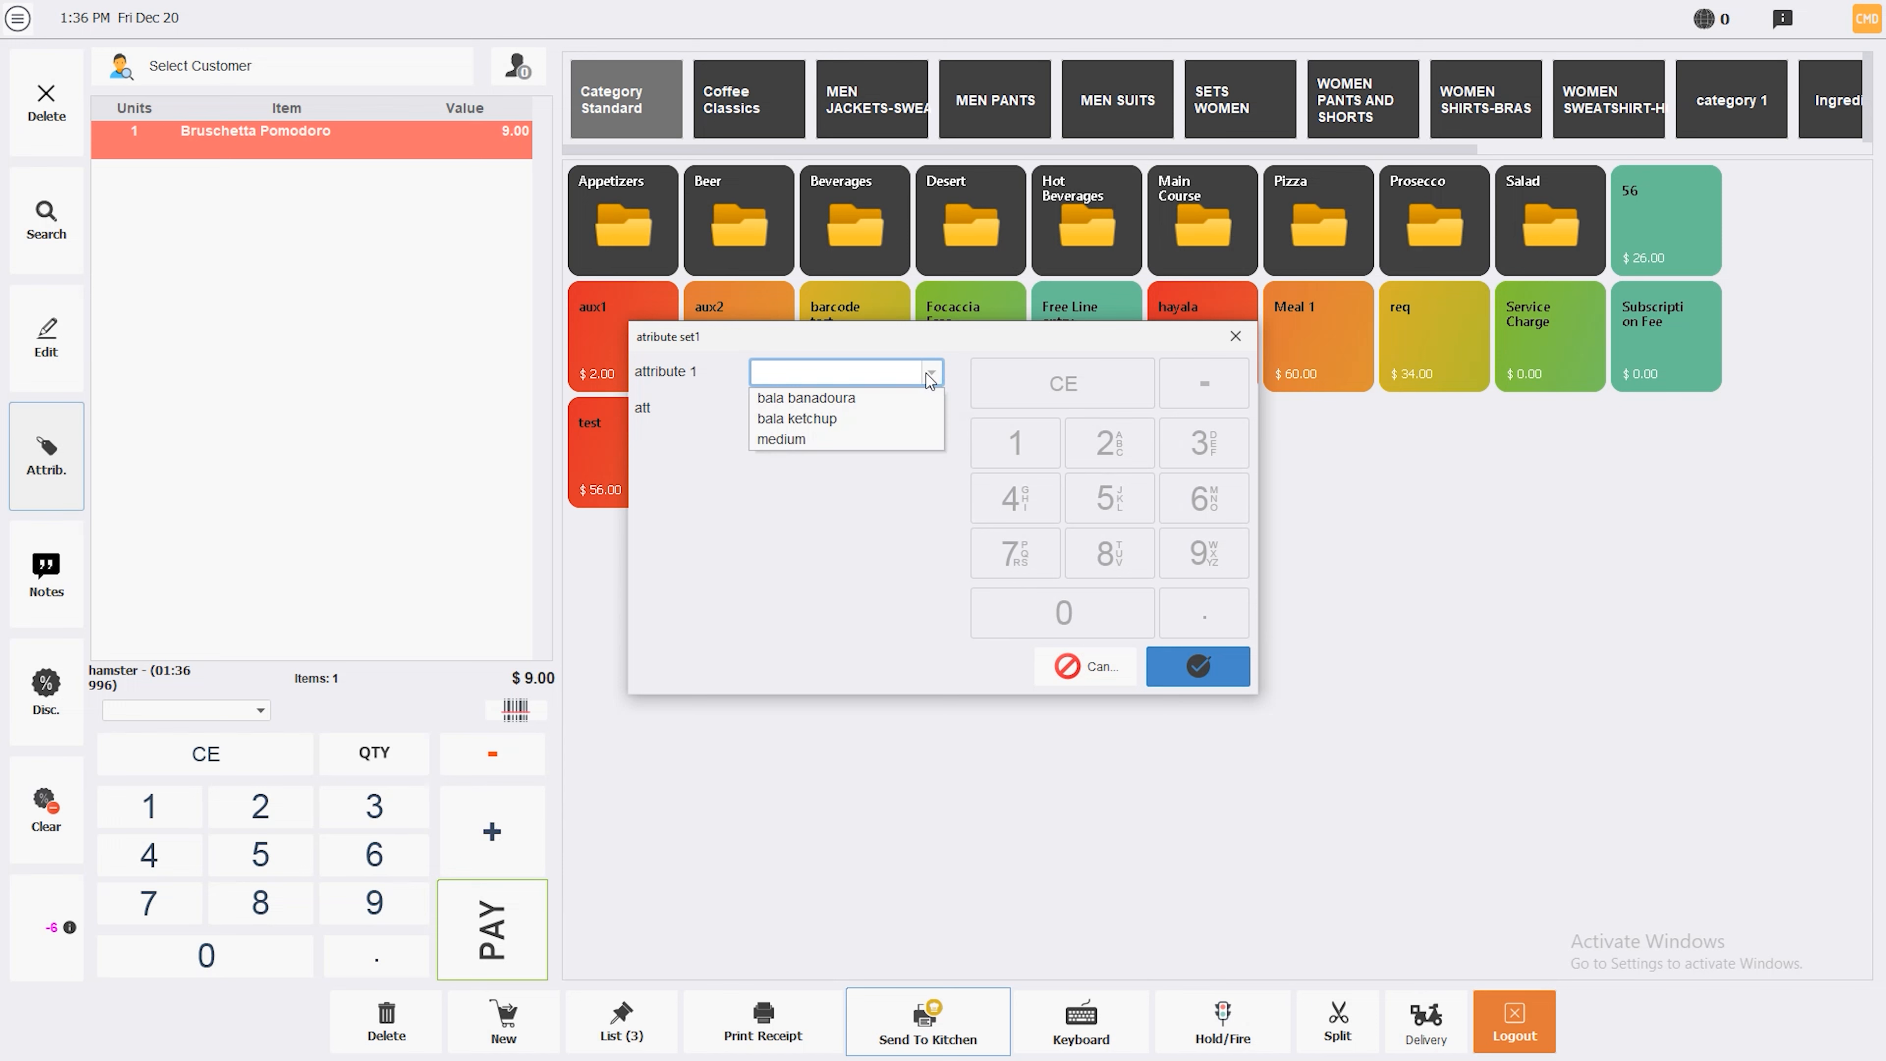
pyautogui.click(869, 404)
pyautogui.click(928, 408)
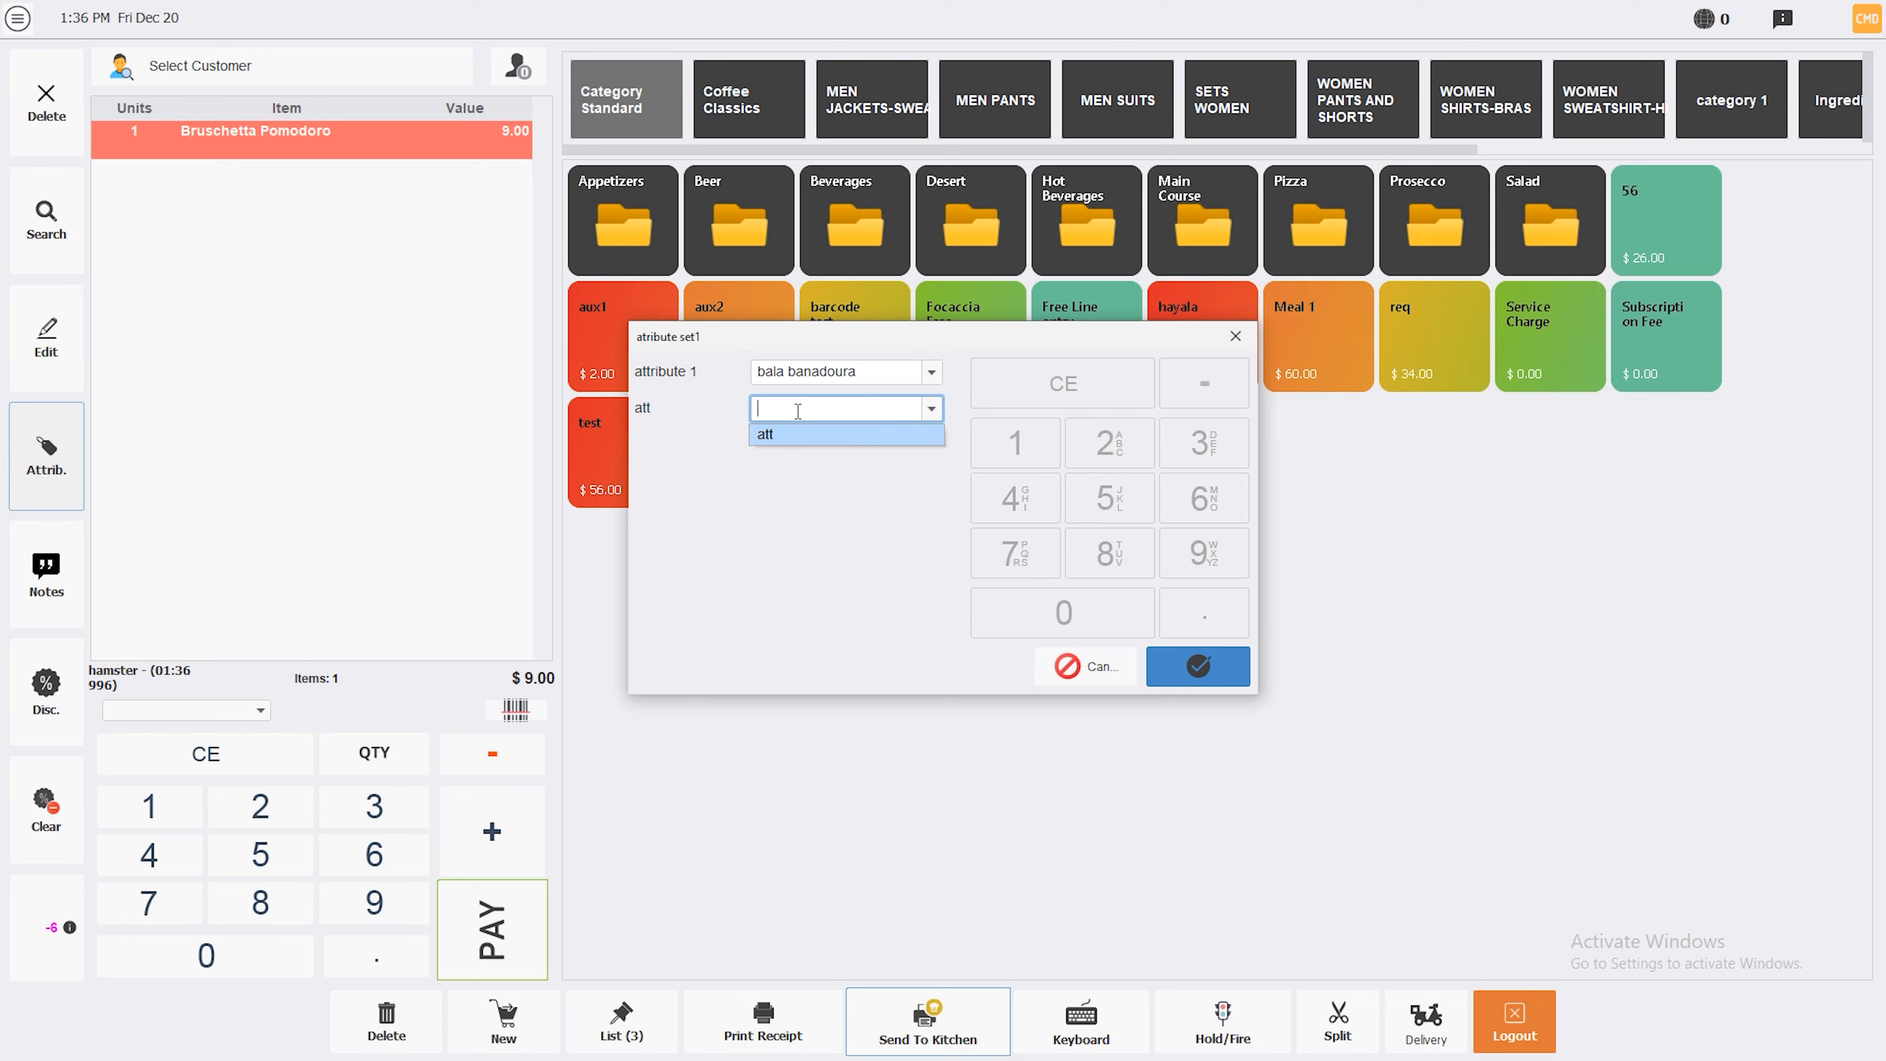
pyautogui.write('bala khebz')
pyautogui.click(1240, 684)
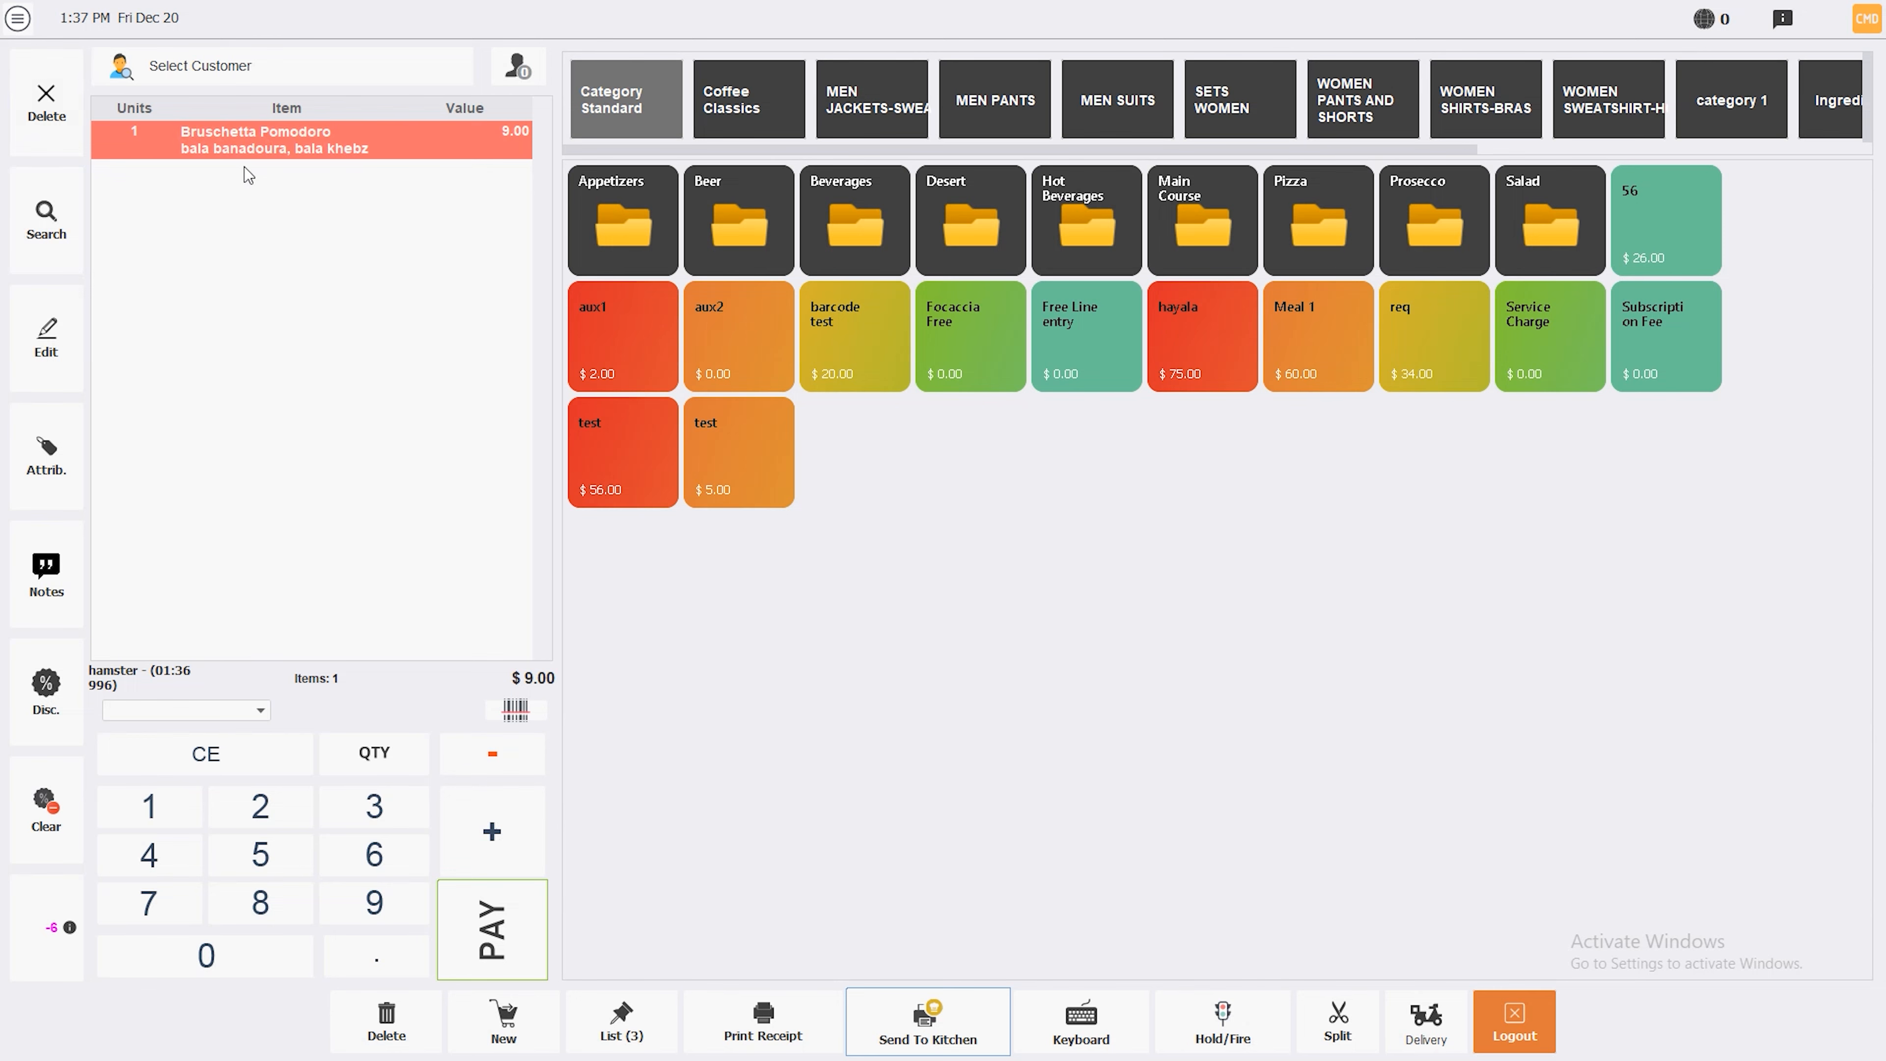
pyautogui.click(13, 21)
pyautogui.click(59, 320)
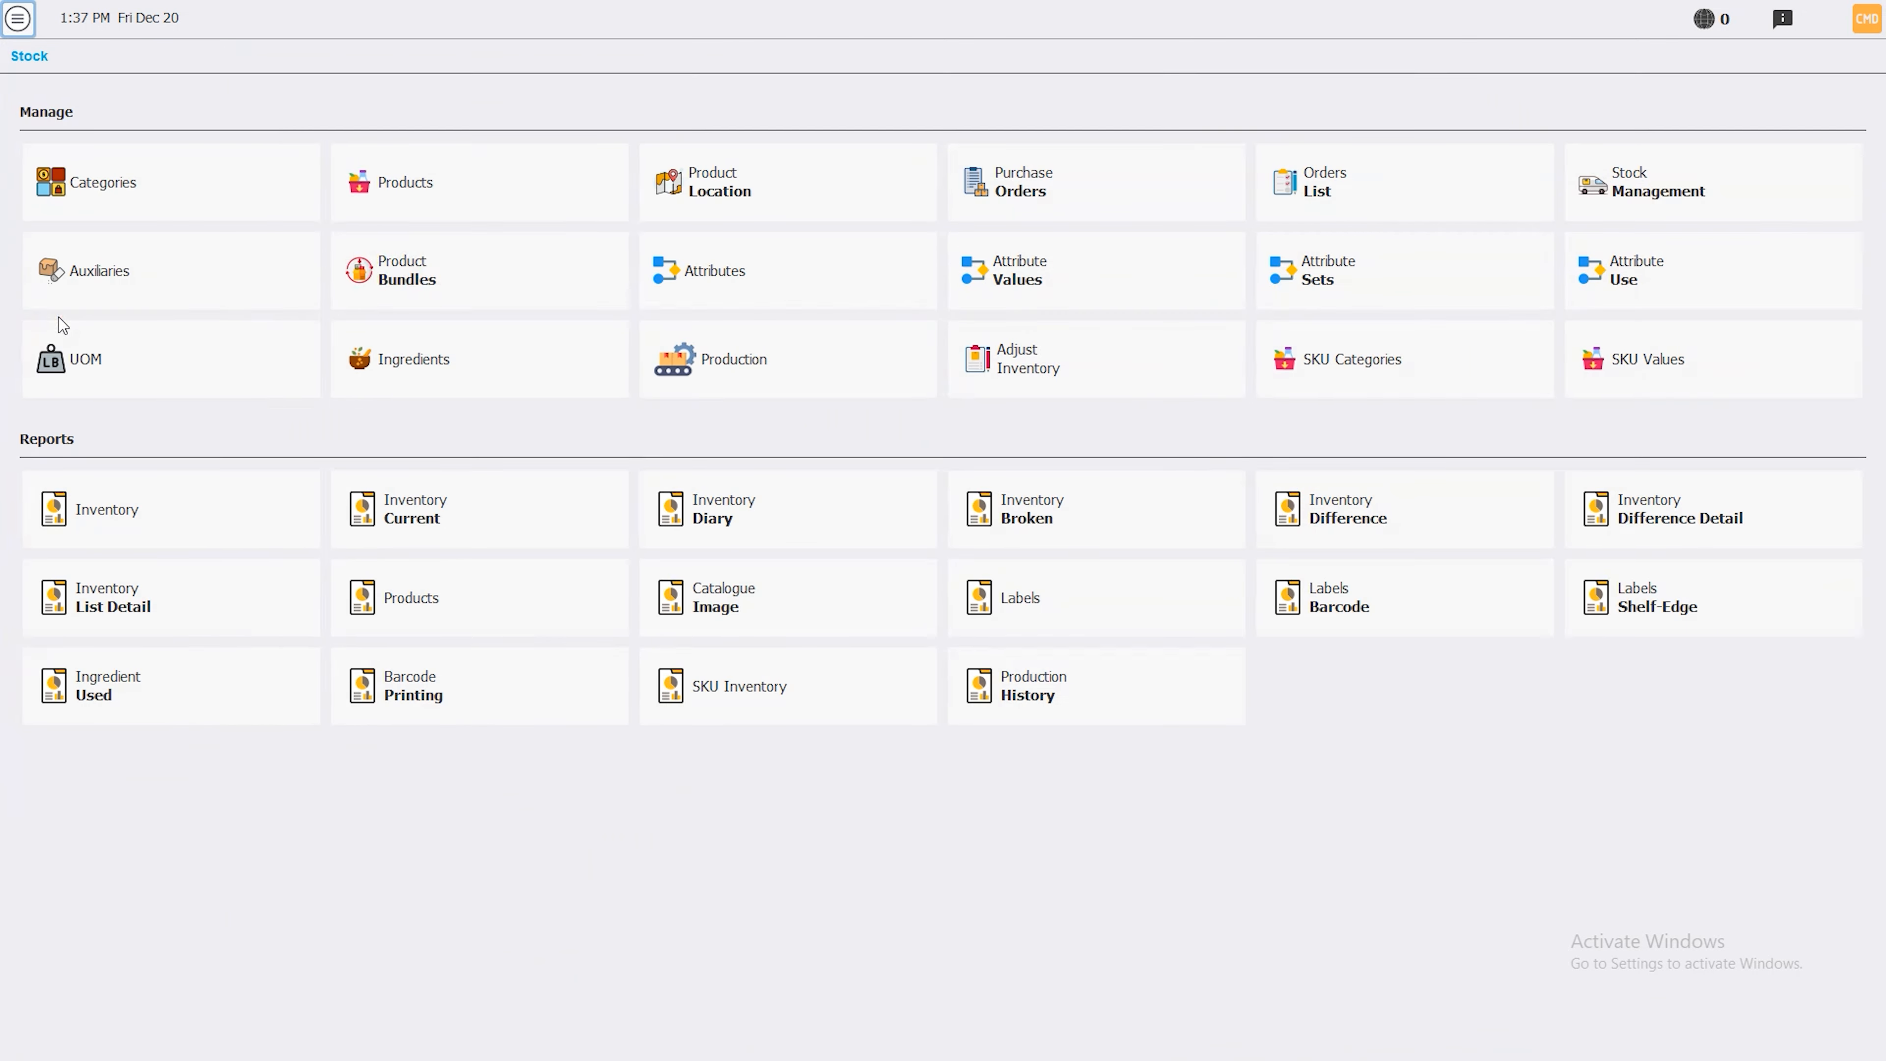
# Review the units of measure, including box, then open the Ingredients page from Stock
pyautogui.click(148, 377)
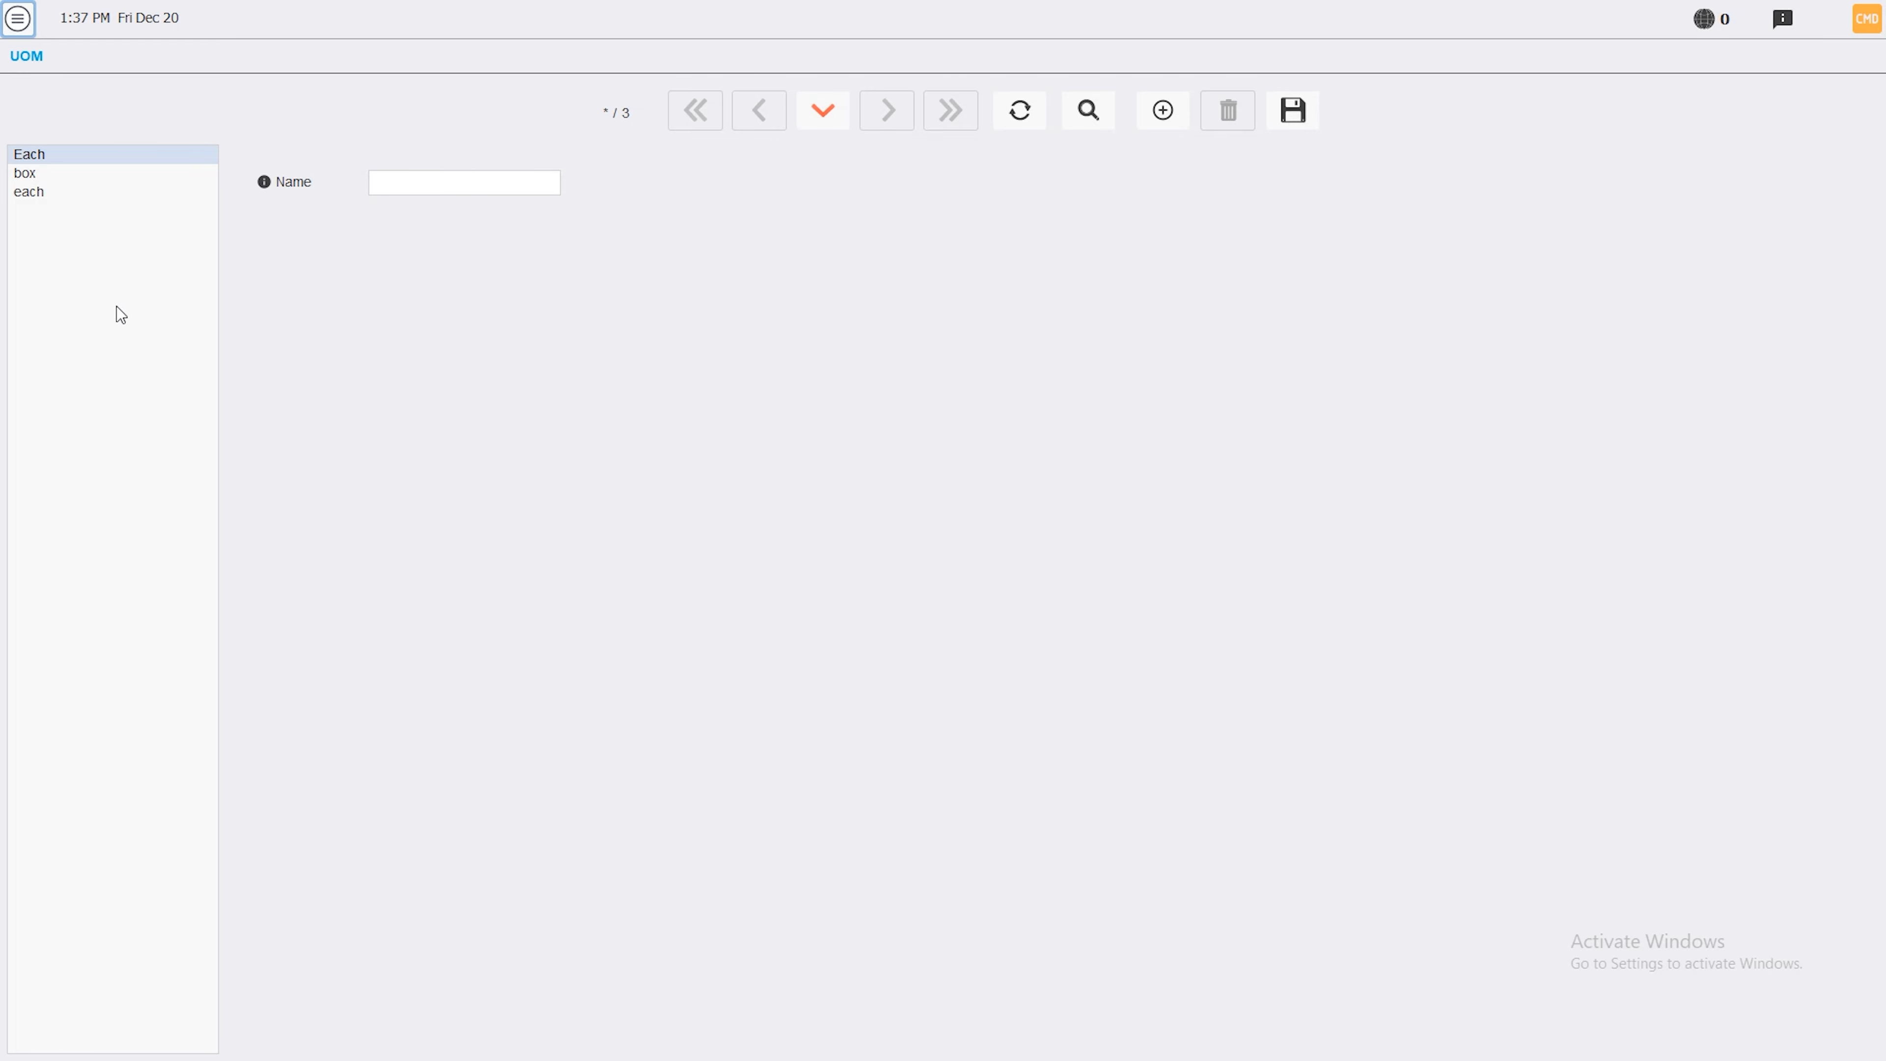
pyautogui.click(17, 17)
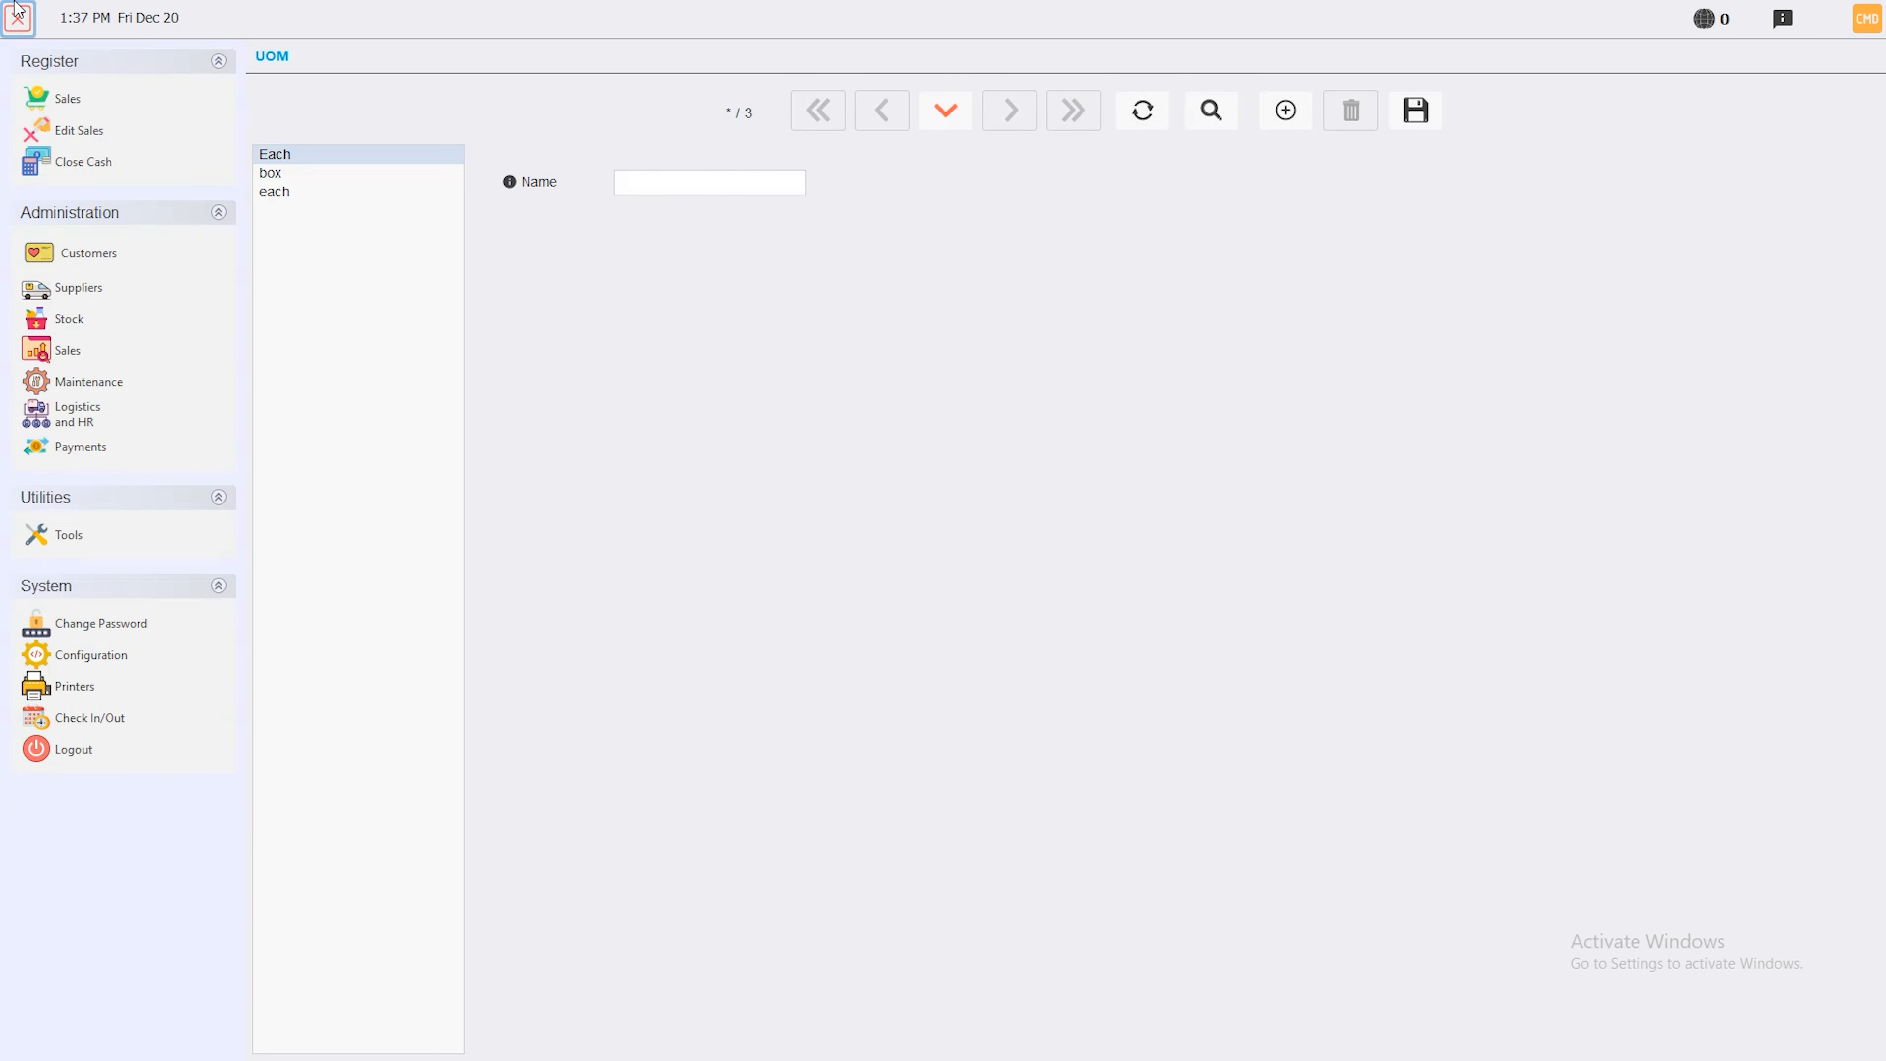
pyautogui.click(77, 319)
pyautogui.click(548, 352)
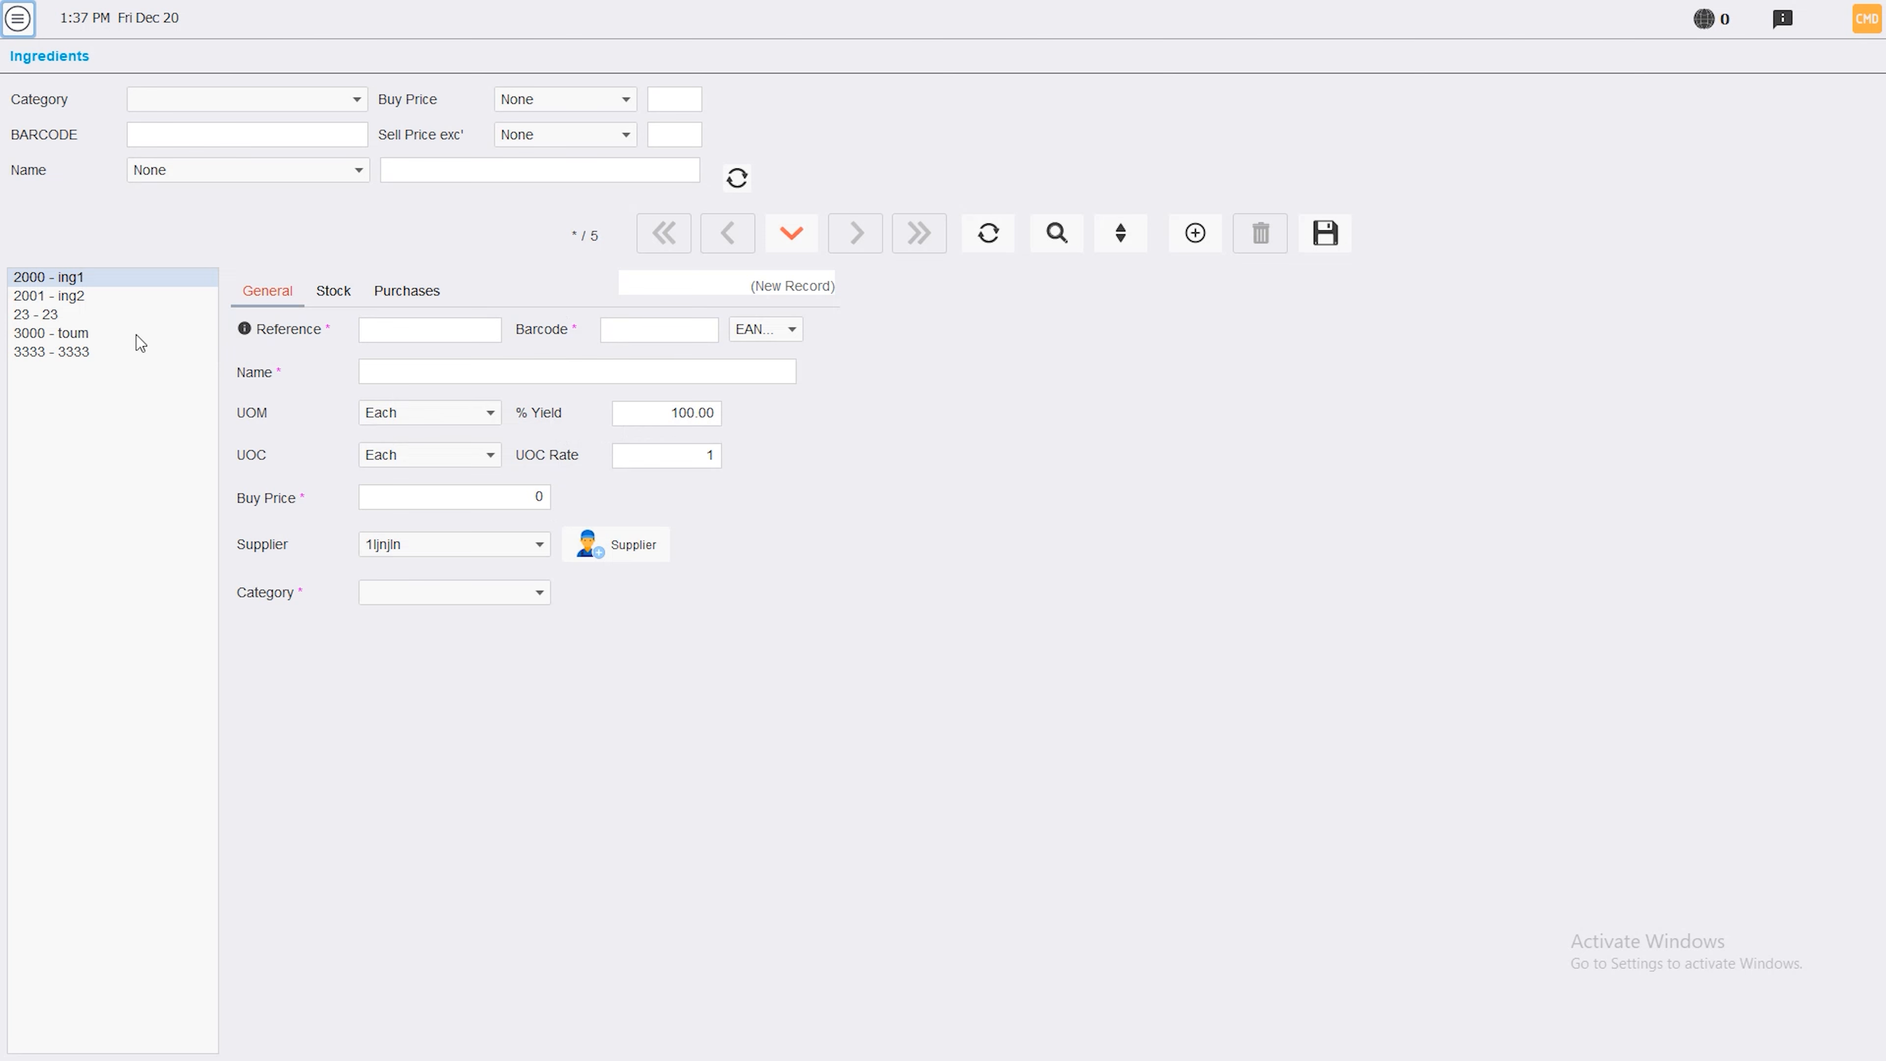
# Look over ingredient ing2, then start a new ingredient with reference 7000
pyautogui.click(82, 297)
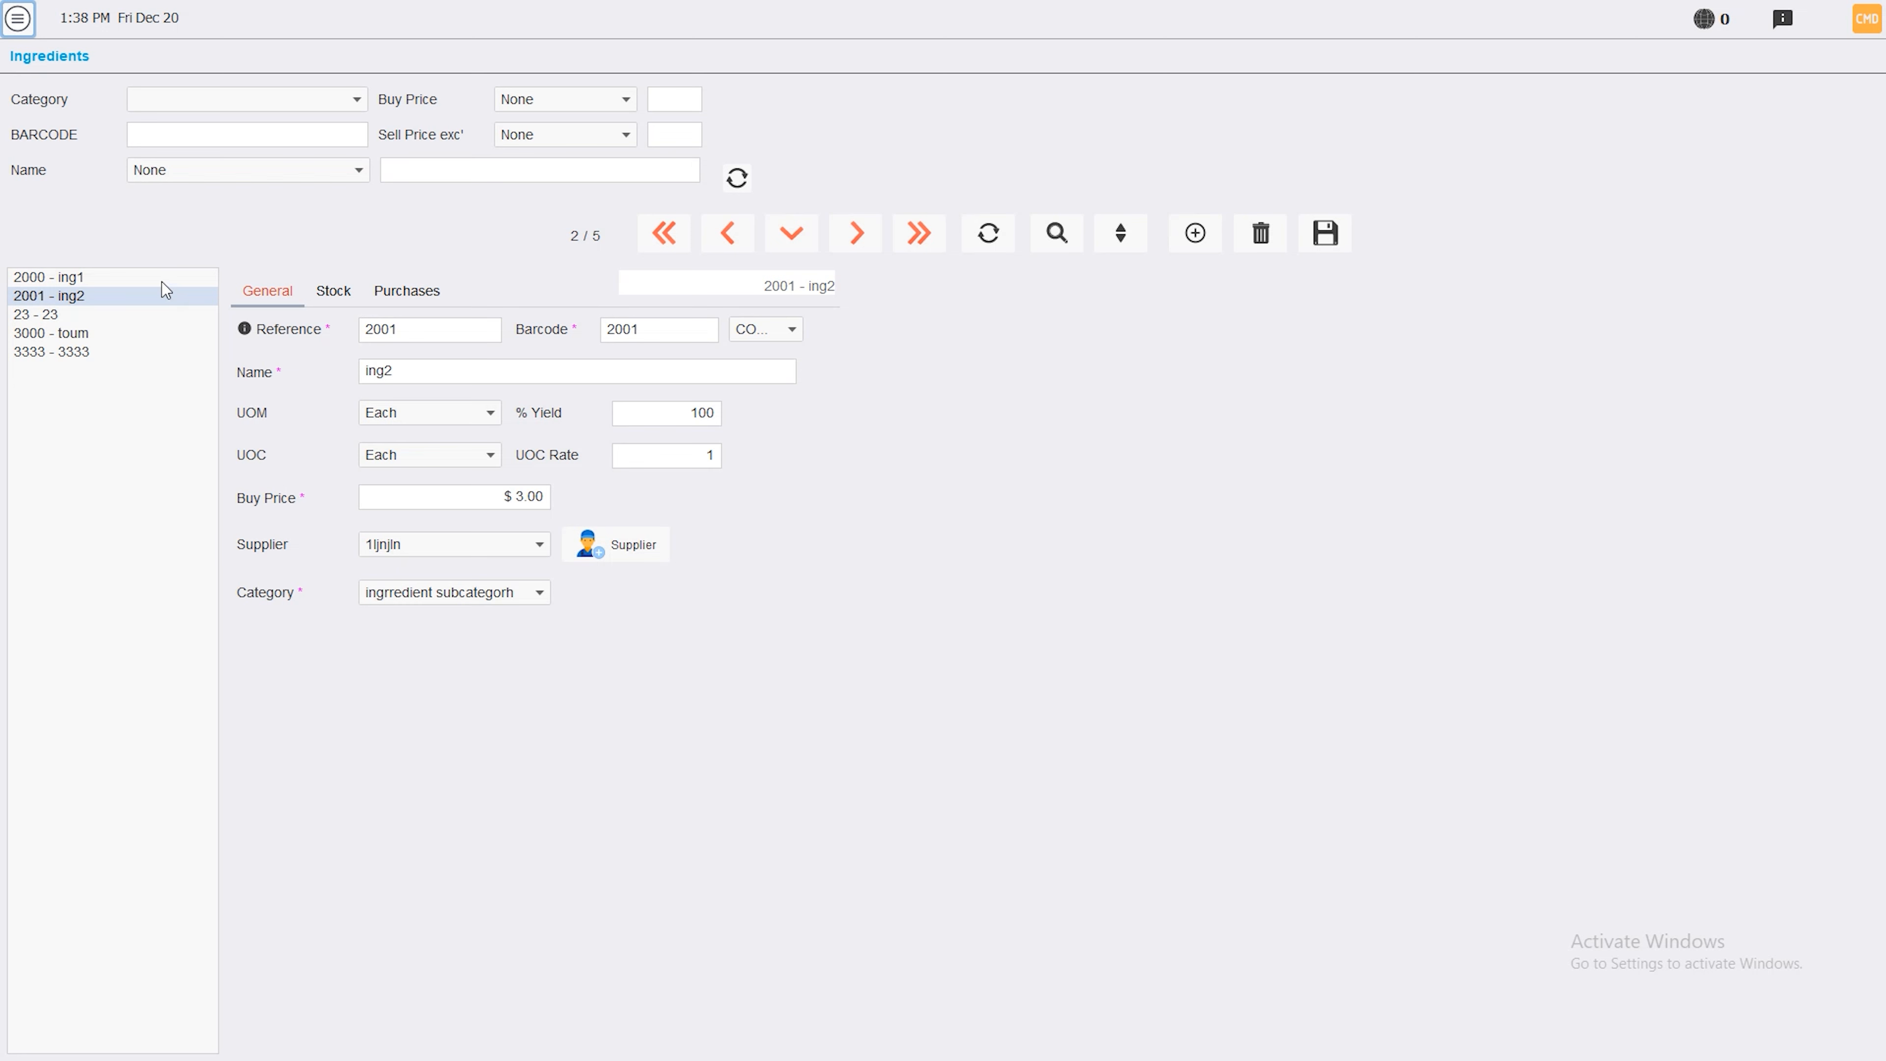
pyautogui.click(1196, 233)
pyautogui.click(403, 332)
pyautogui.write('7000')
pyautogui.press('Tab')
pyautogui.press('Tab')
pyautogui.press('Tab')
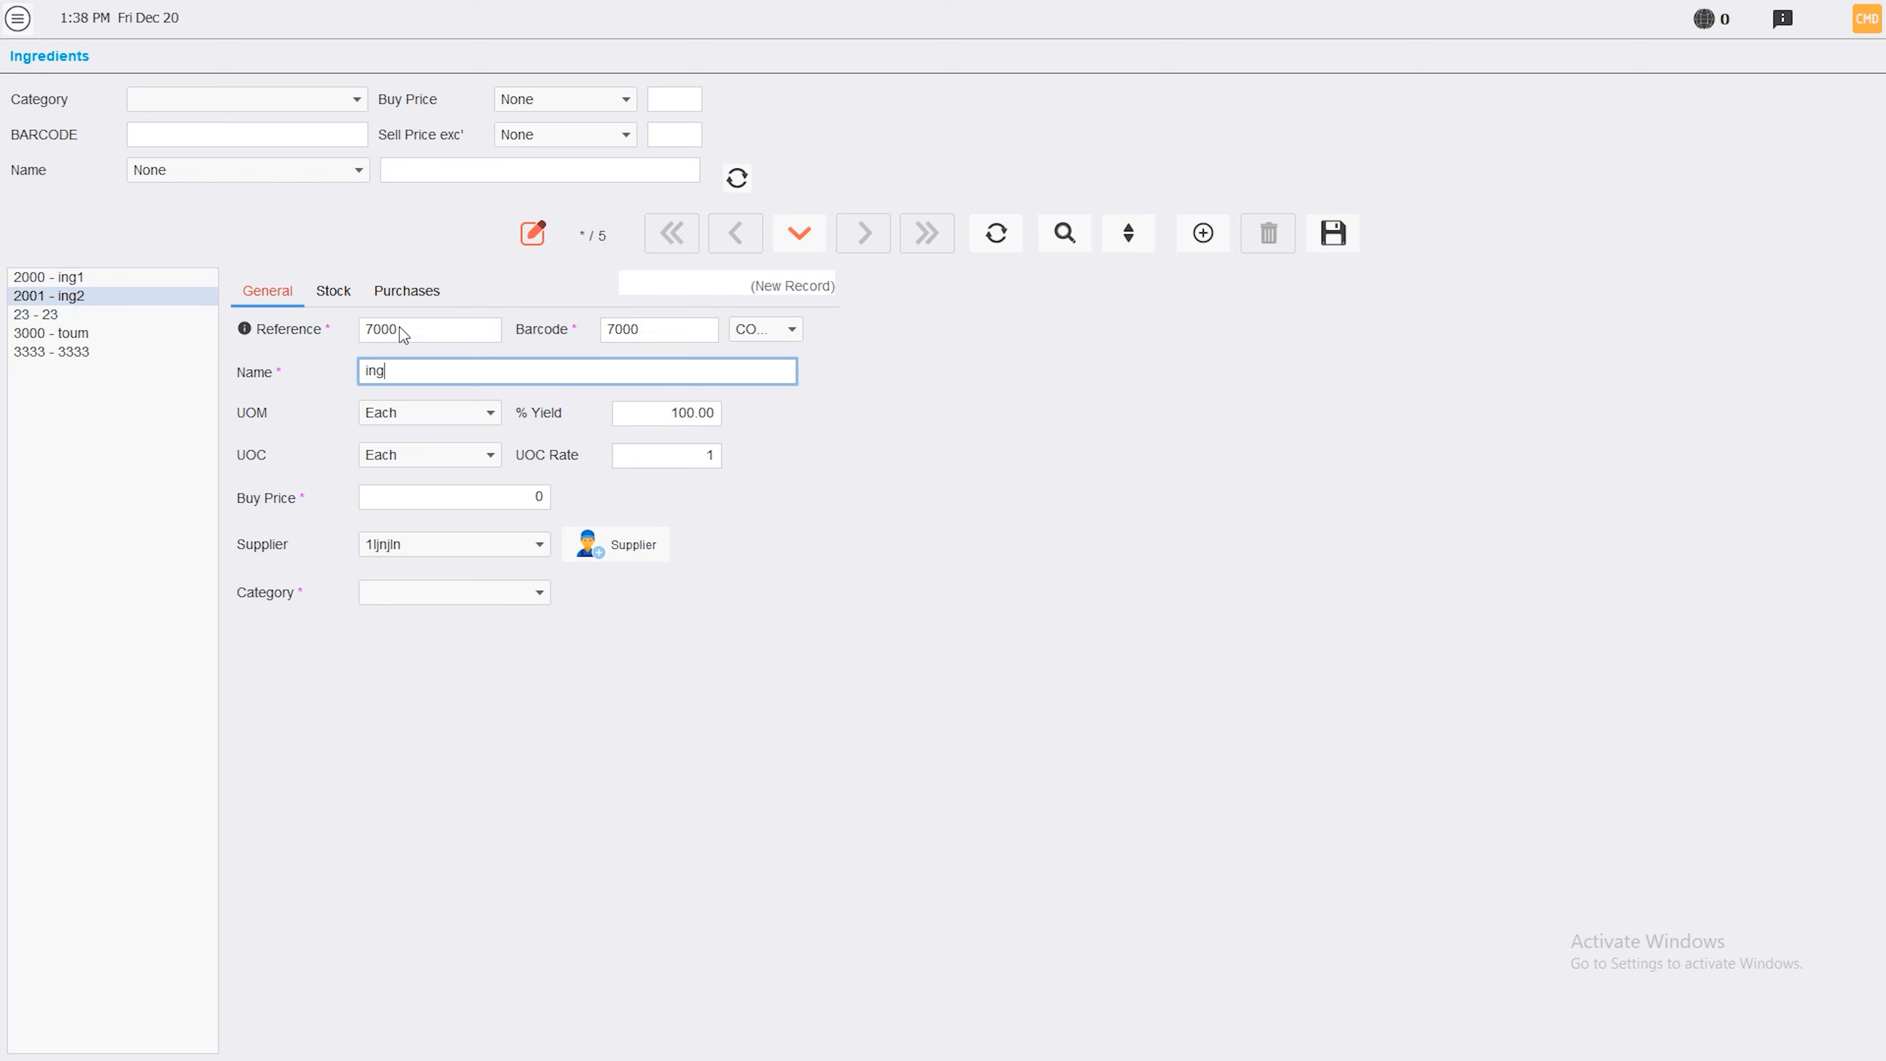
# Name the new ingredient ing3 with unit box, UOC rate 12, buy price 20 and the ingredient subcategory
pyautogui.write('ing3')
pyautogui.click(490, 412)
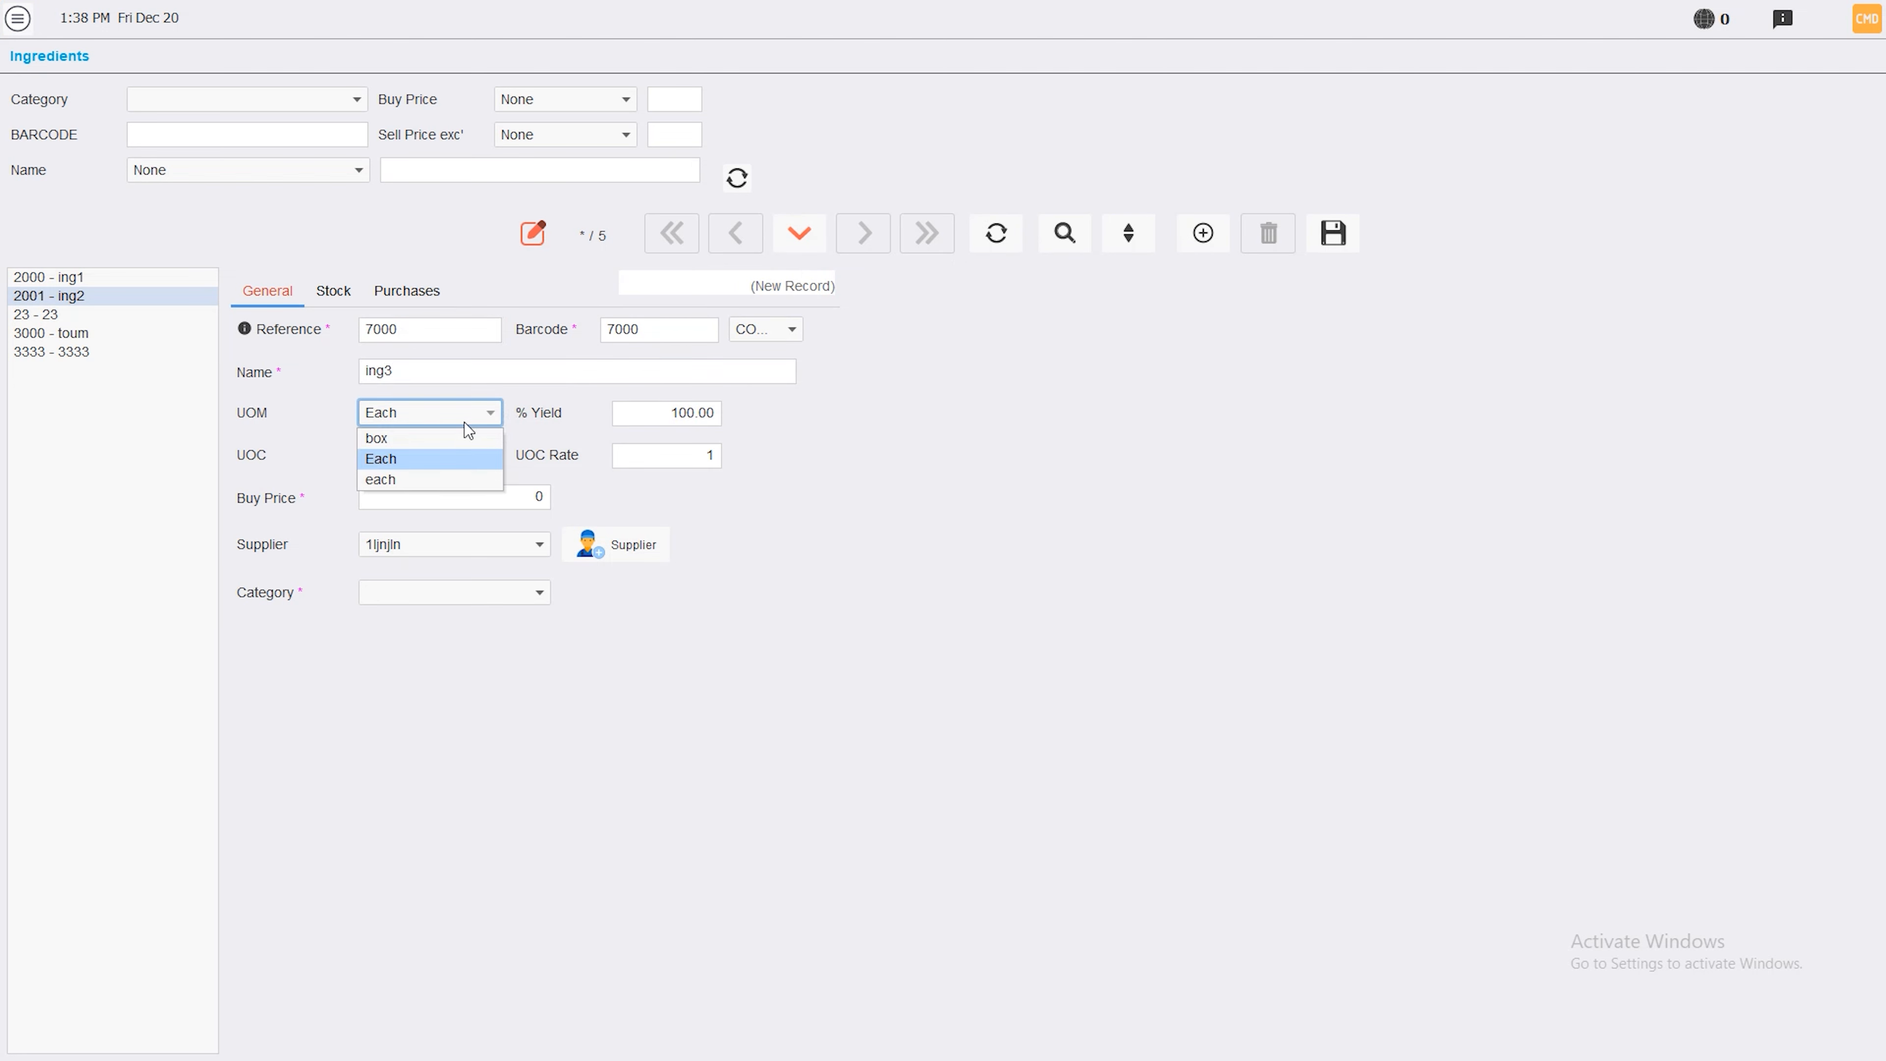
pyautogui.click(463, 439)
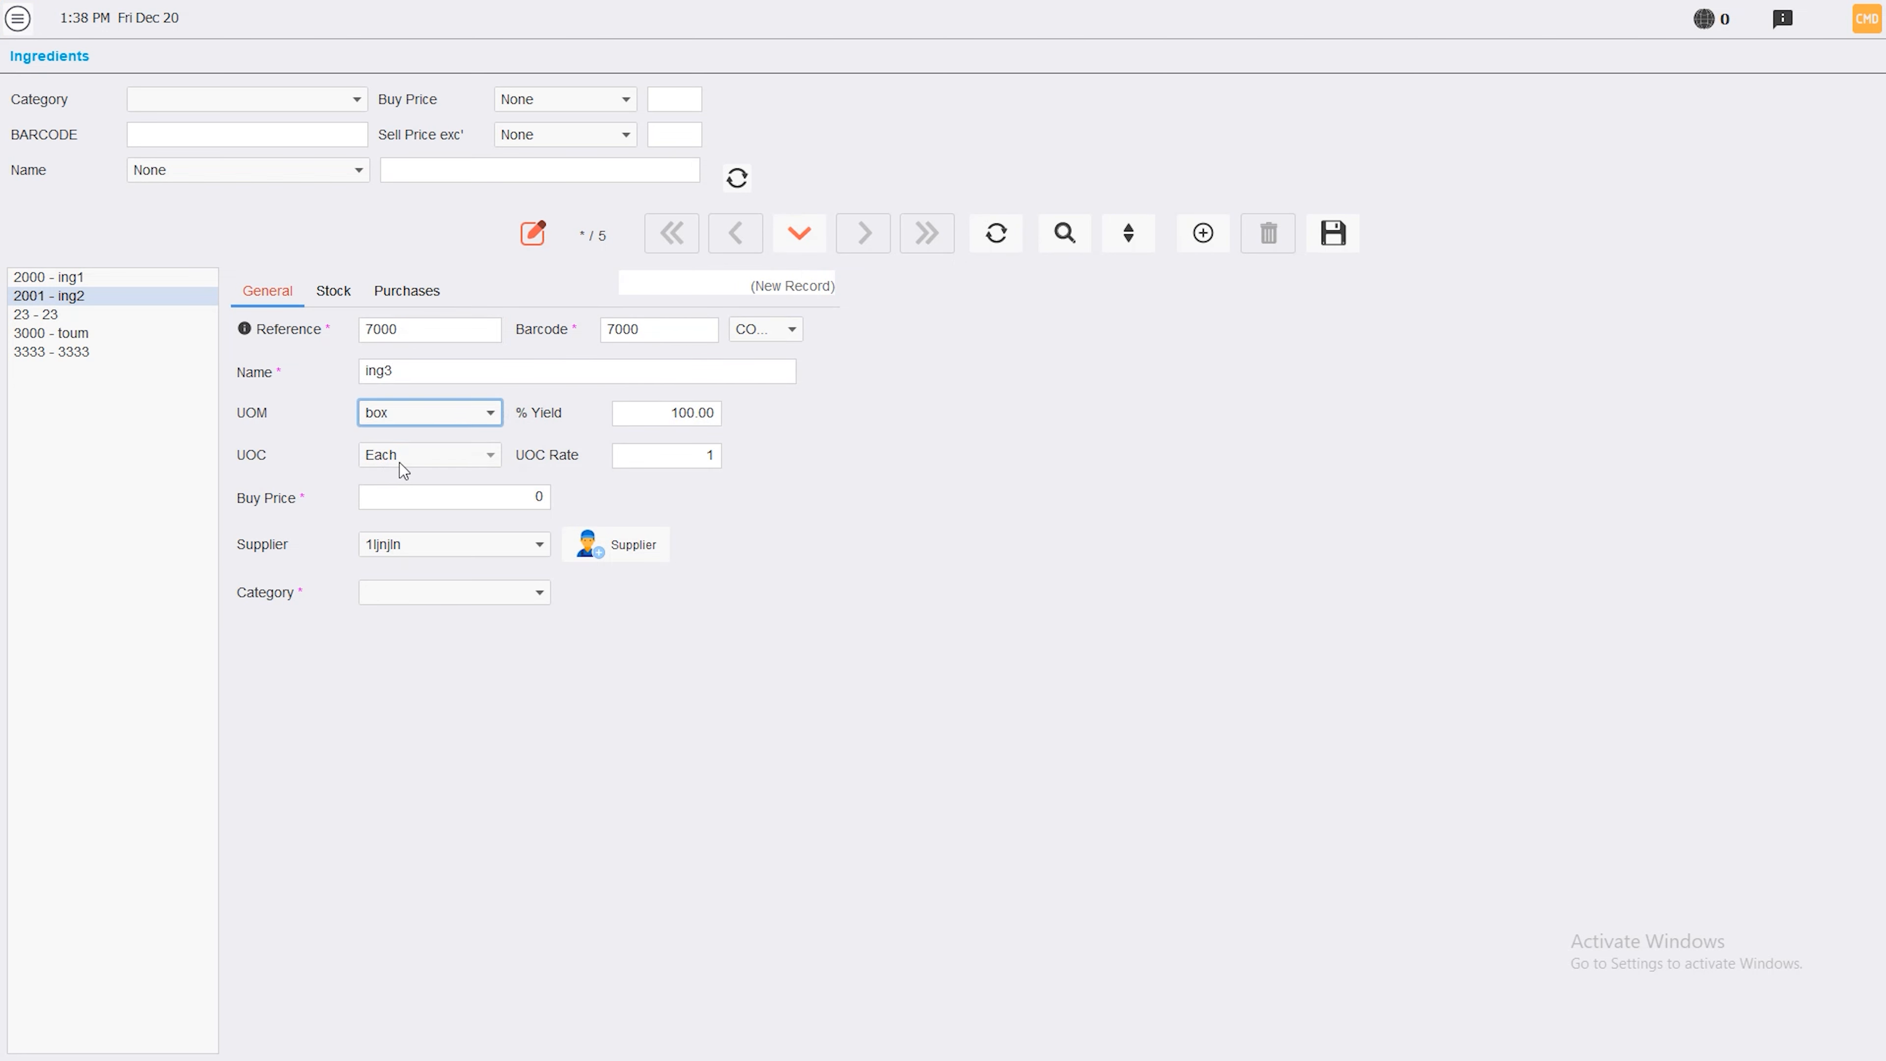
pyautogui.click(702, 456)
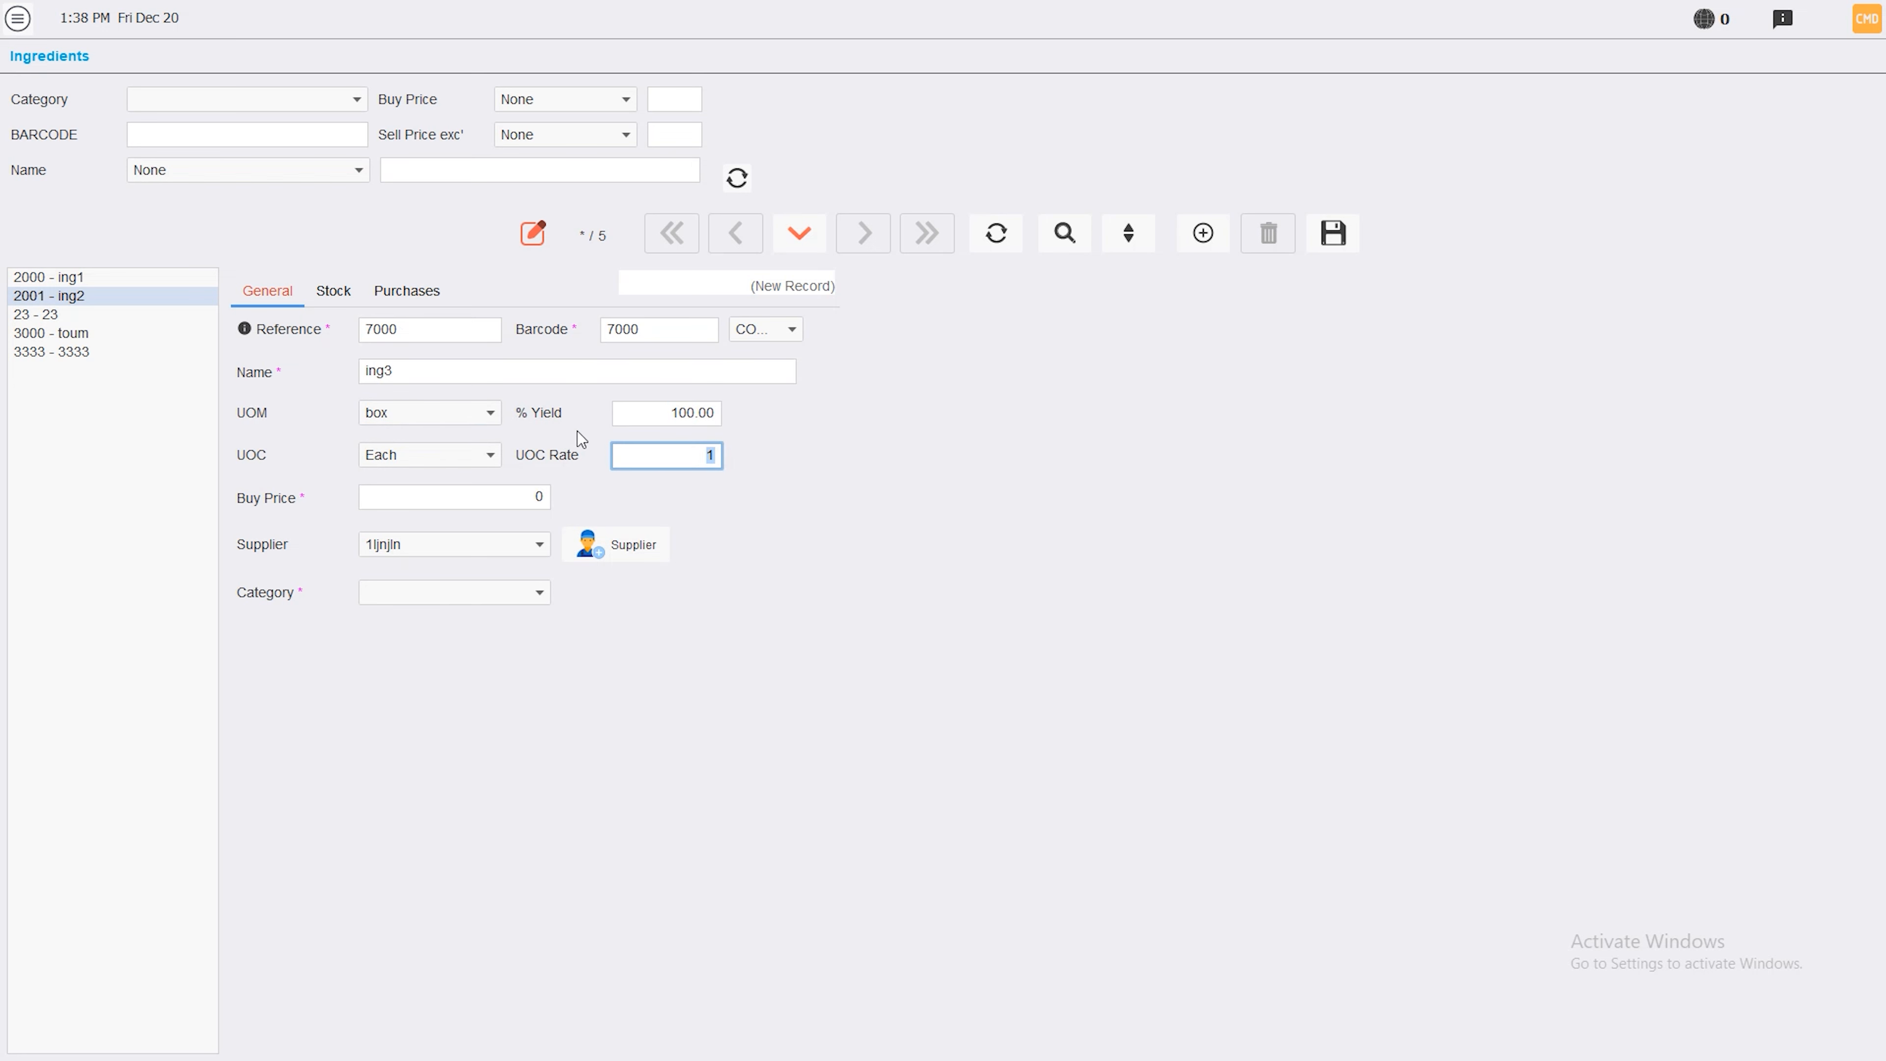
pyautogui.write('12')
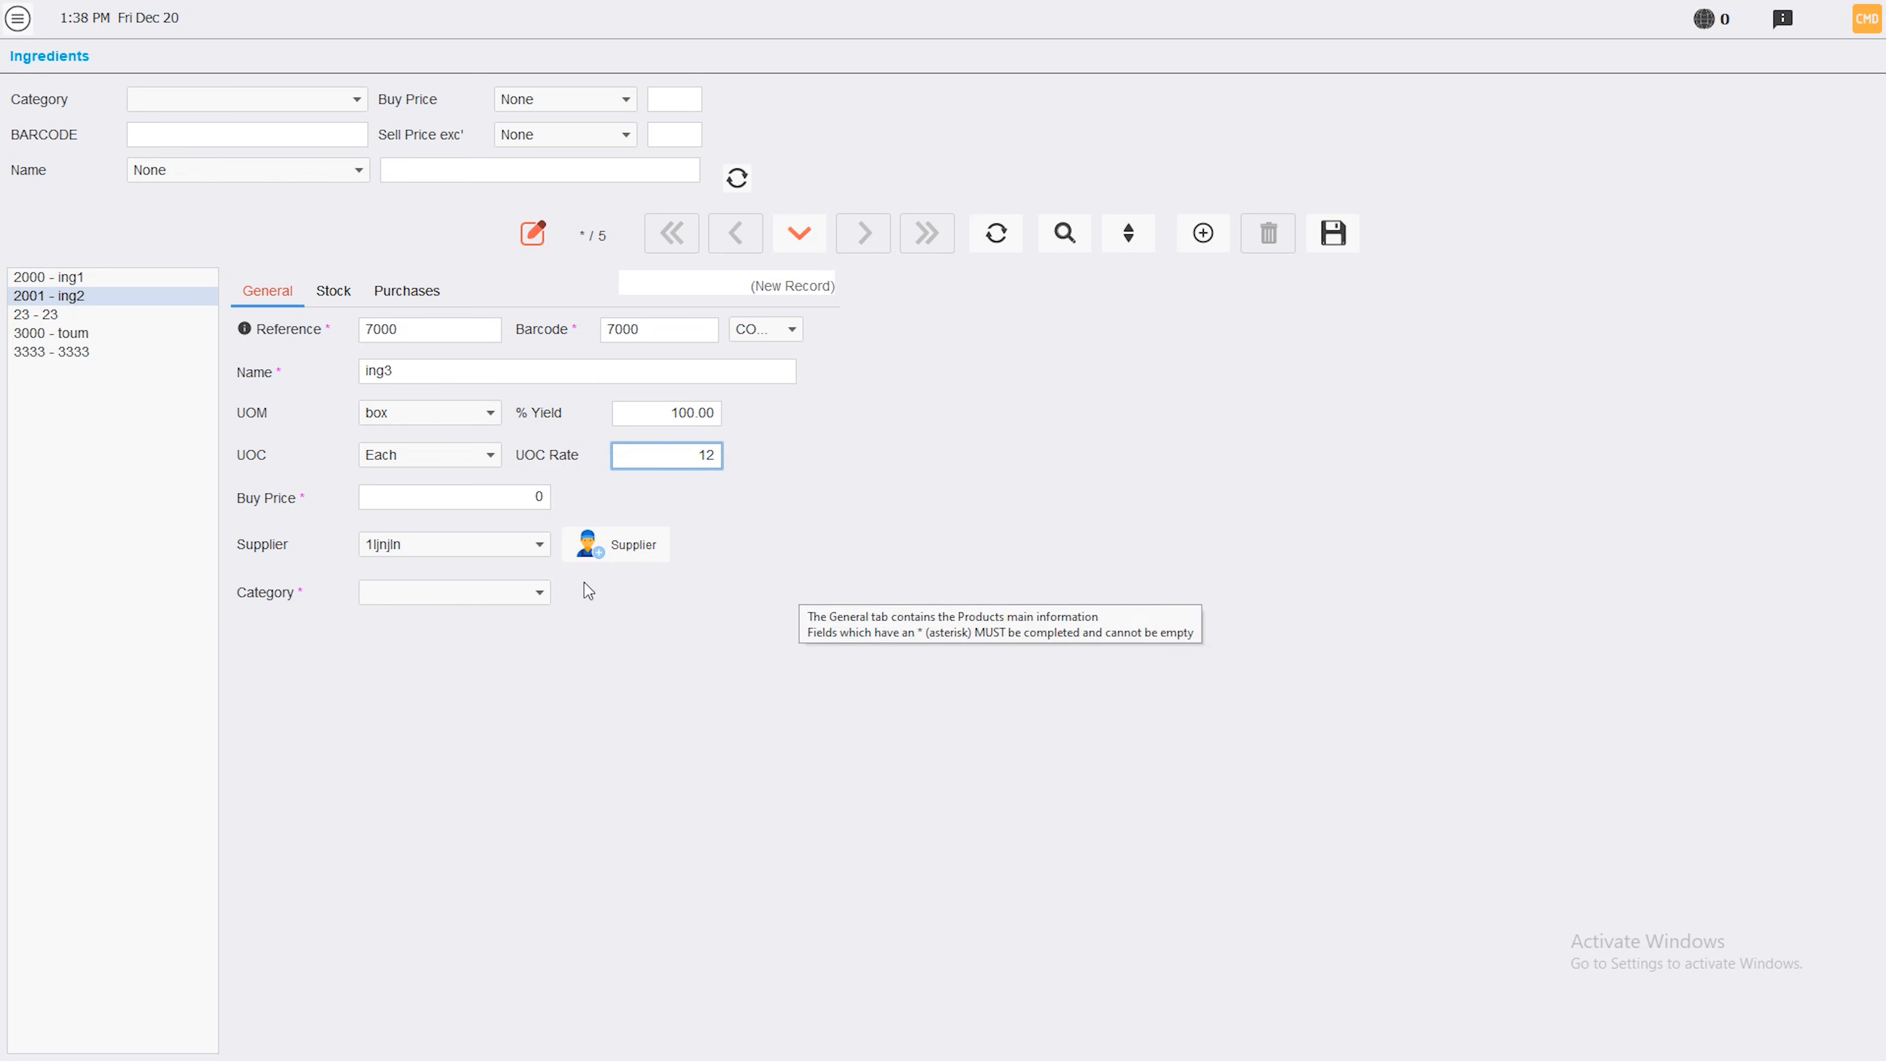
pyautogui.click(519, 506)
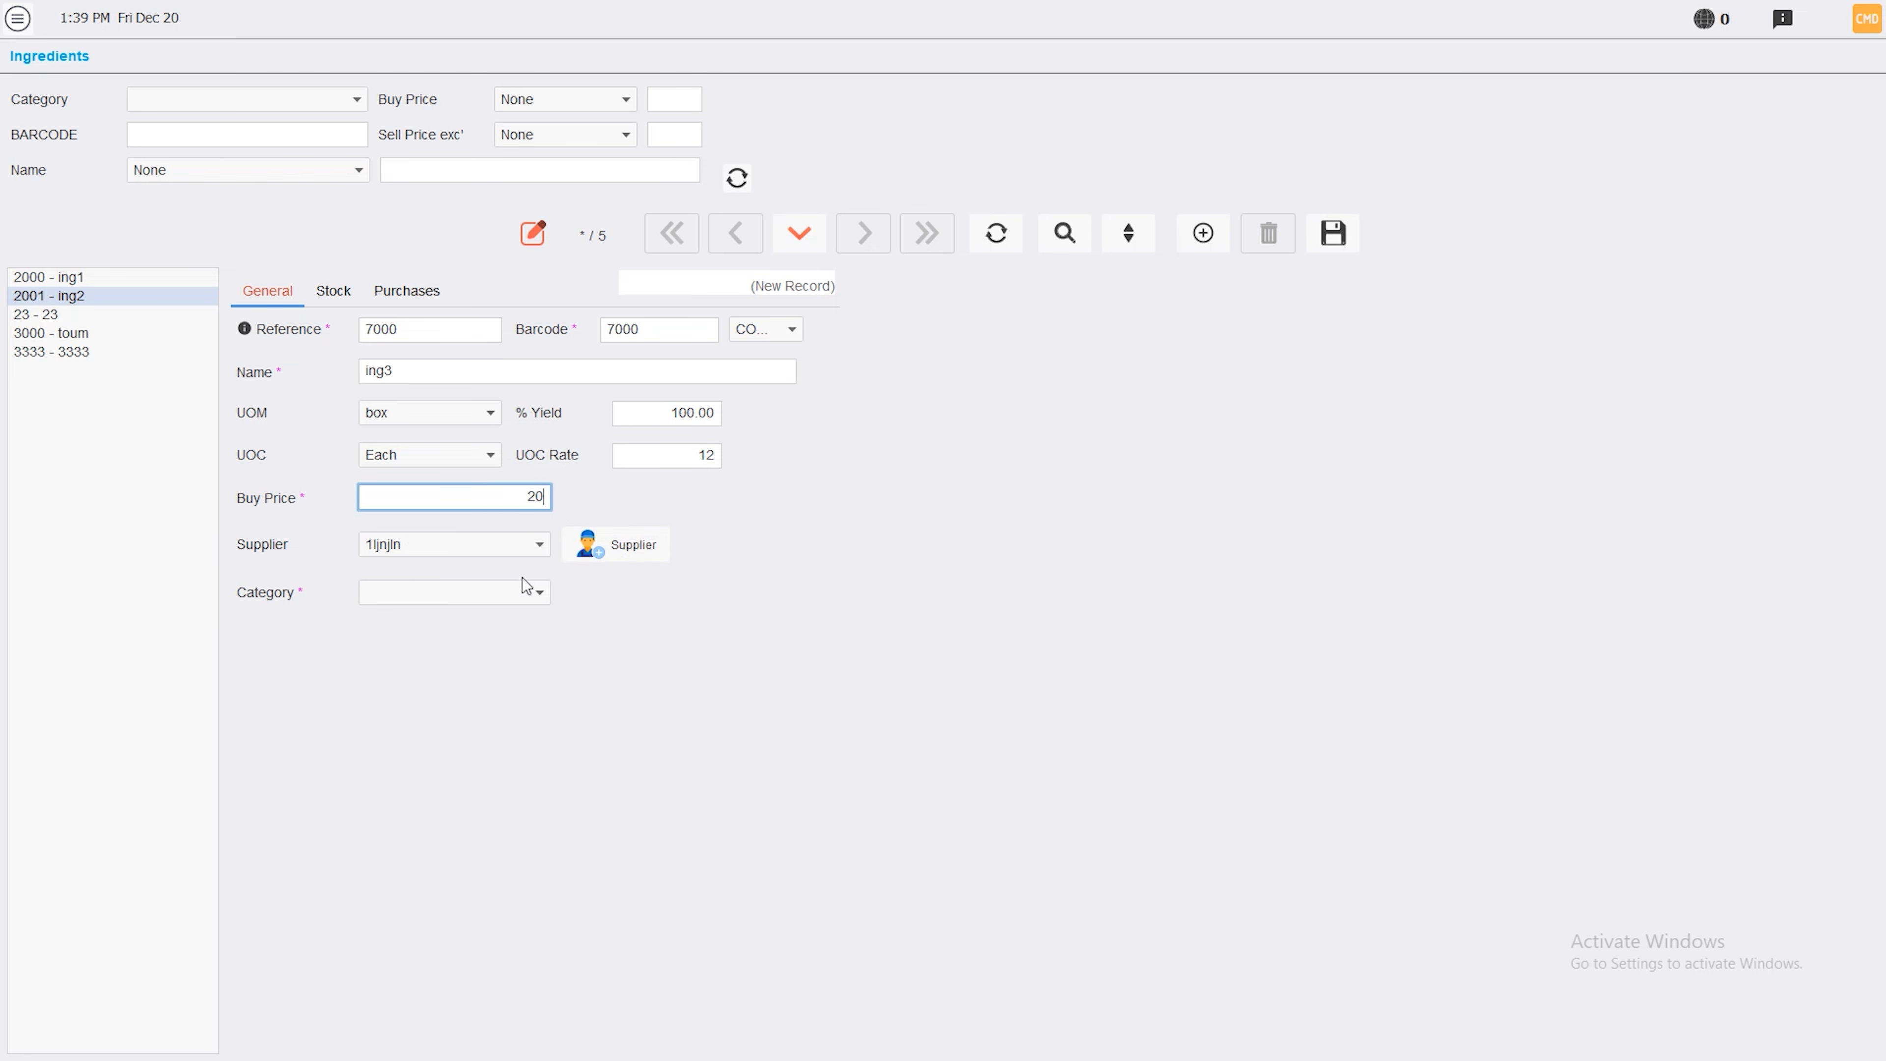
pyautogui.click(520, 593)
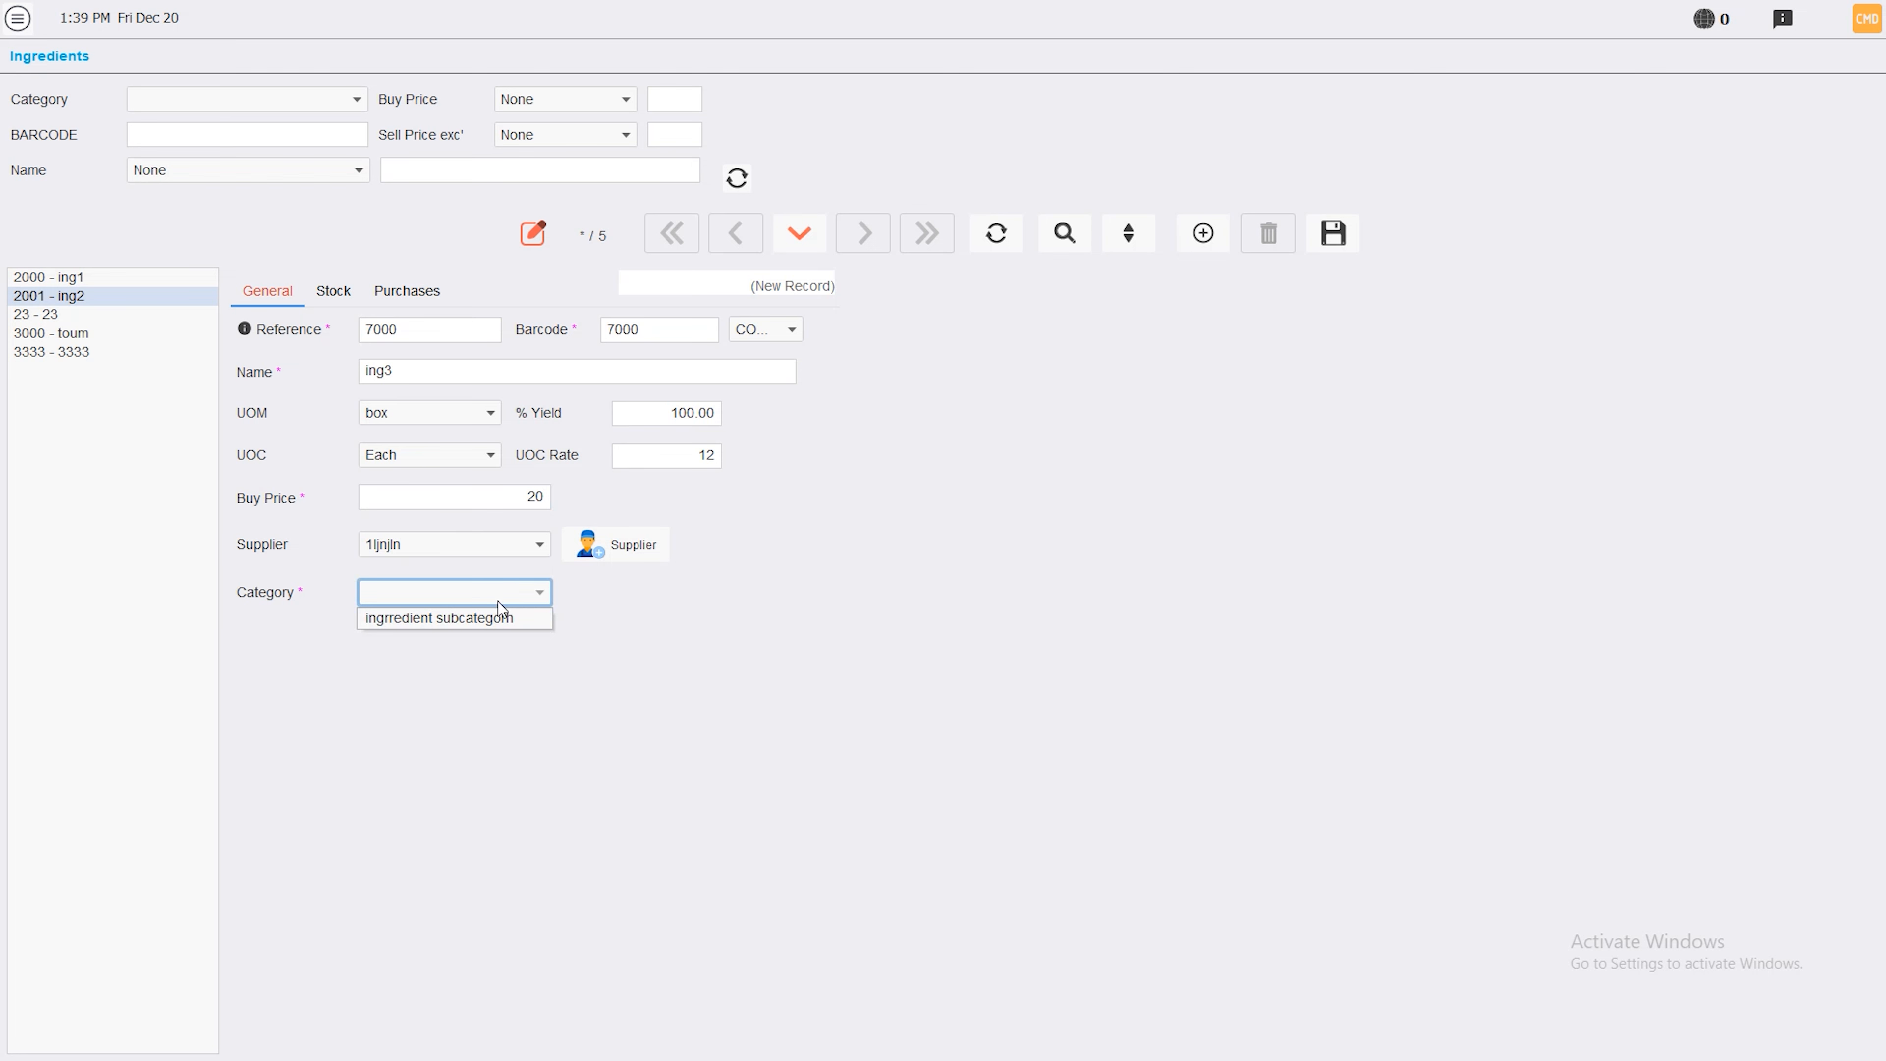
pyautogui.click(492, 620)
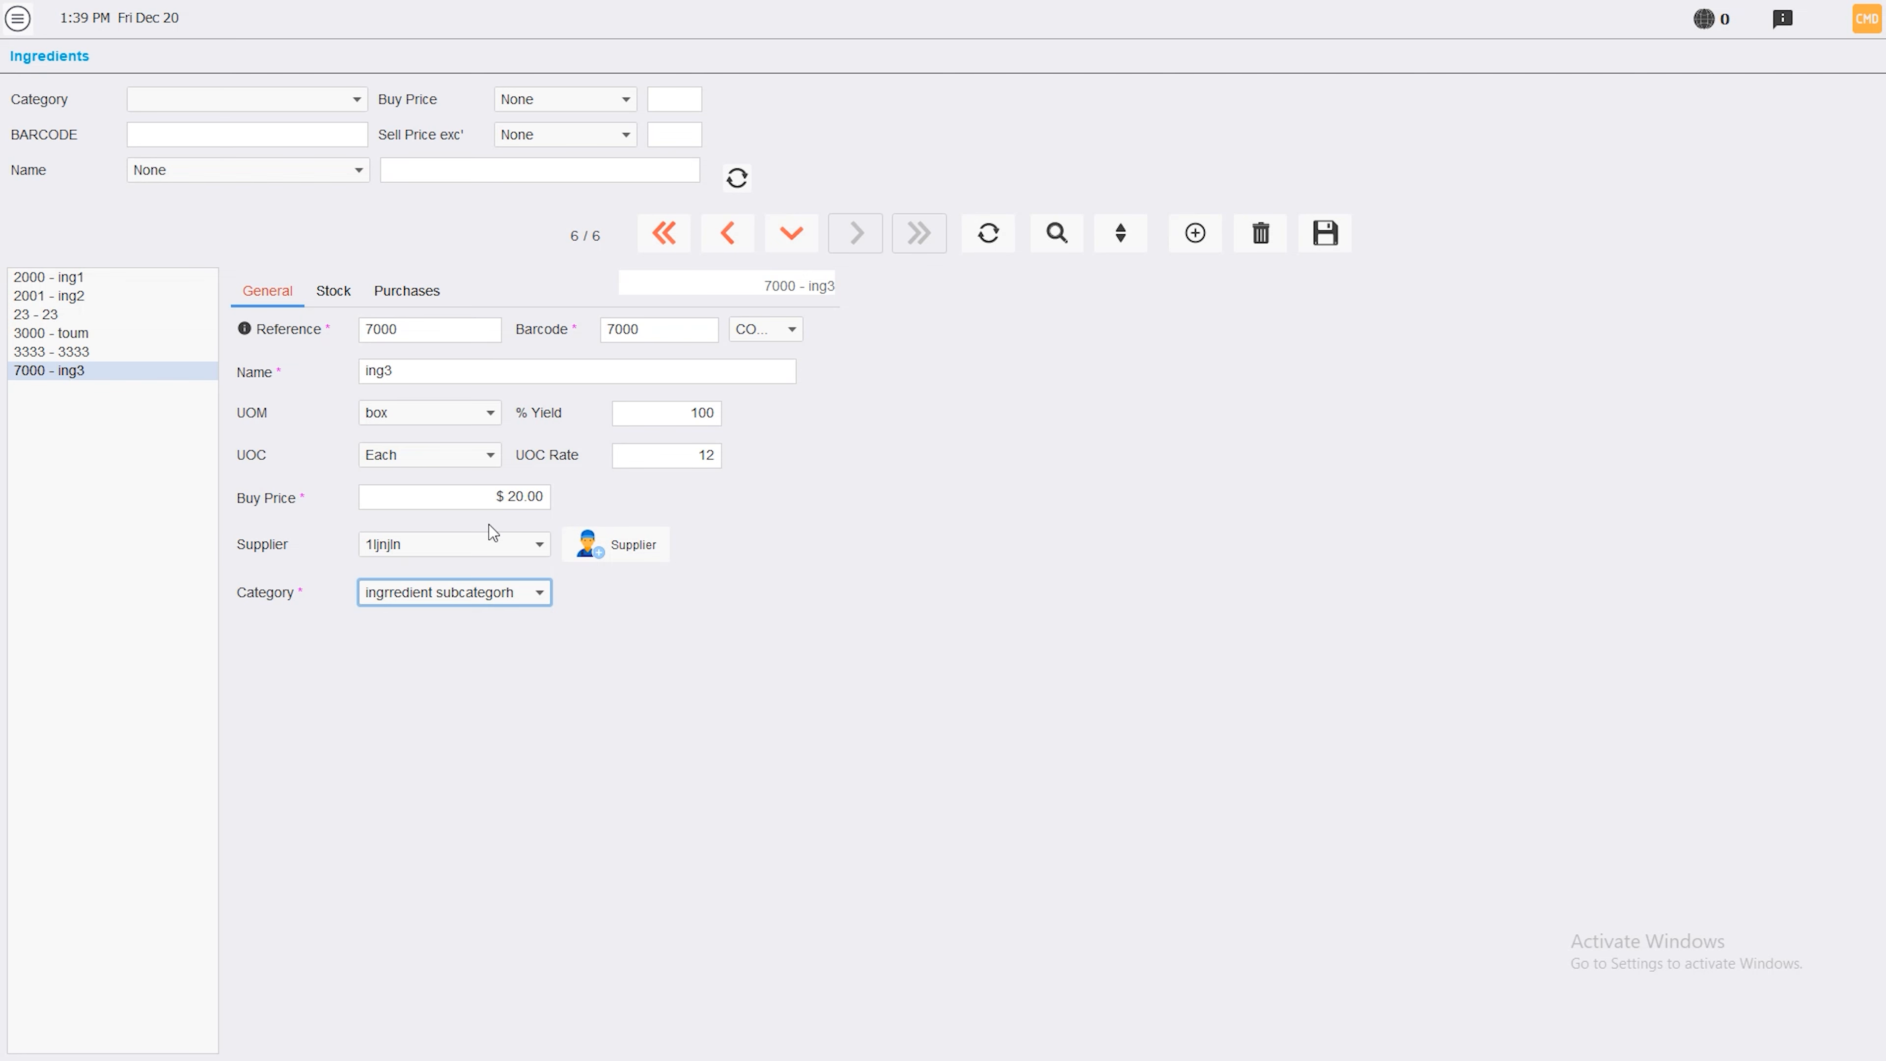
pyautogui.click(17, 17)
# Open Crab Salad's recipe ingredients and add 1 of ing3
pyautogui.click(437, 178)
pyautogui.click(89, 483)
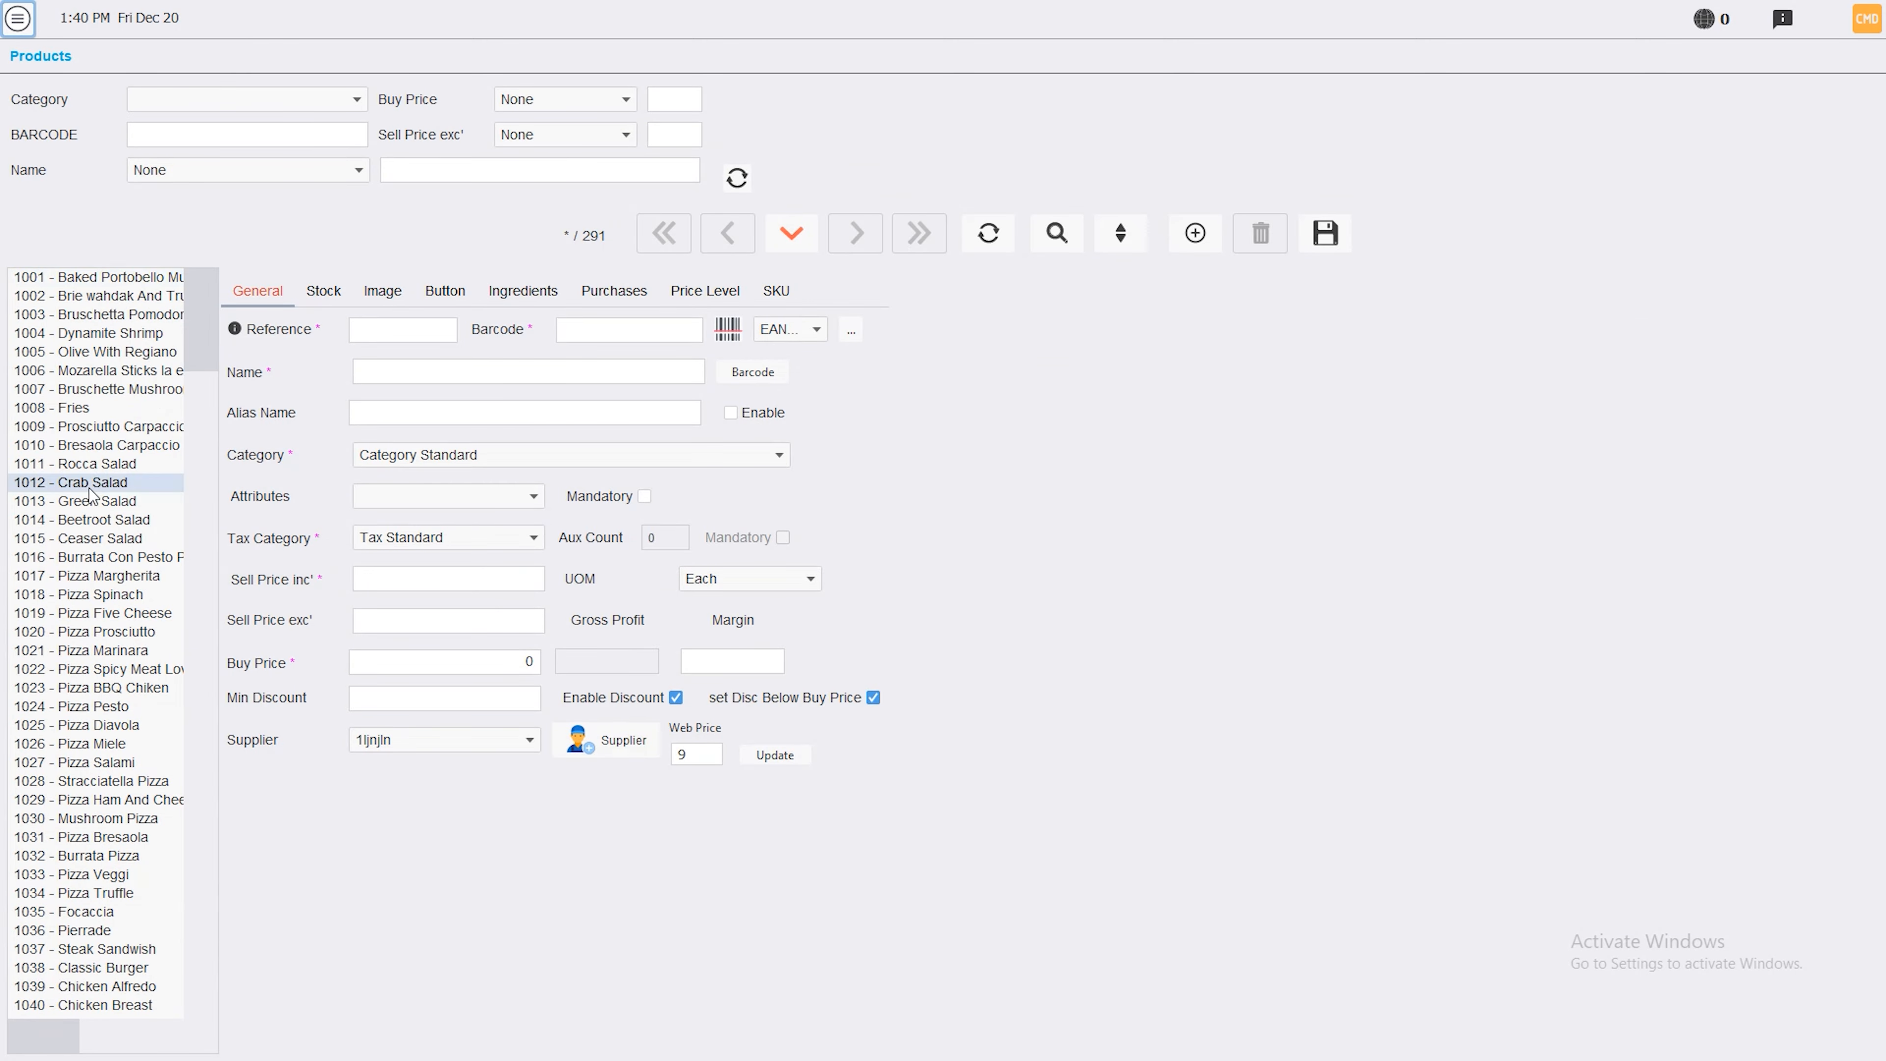
pyautogui.click(523, 293)
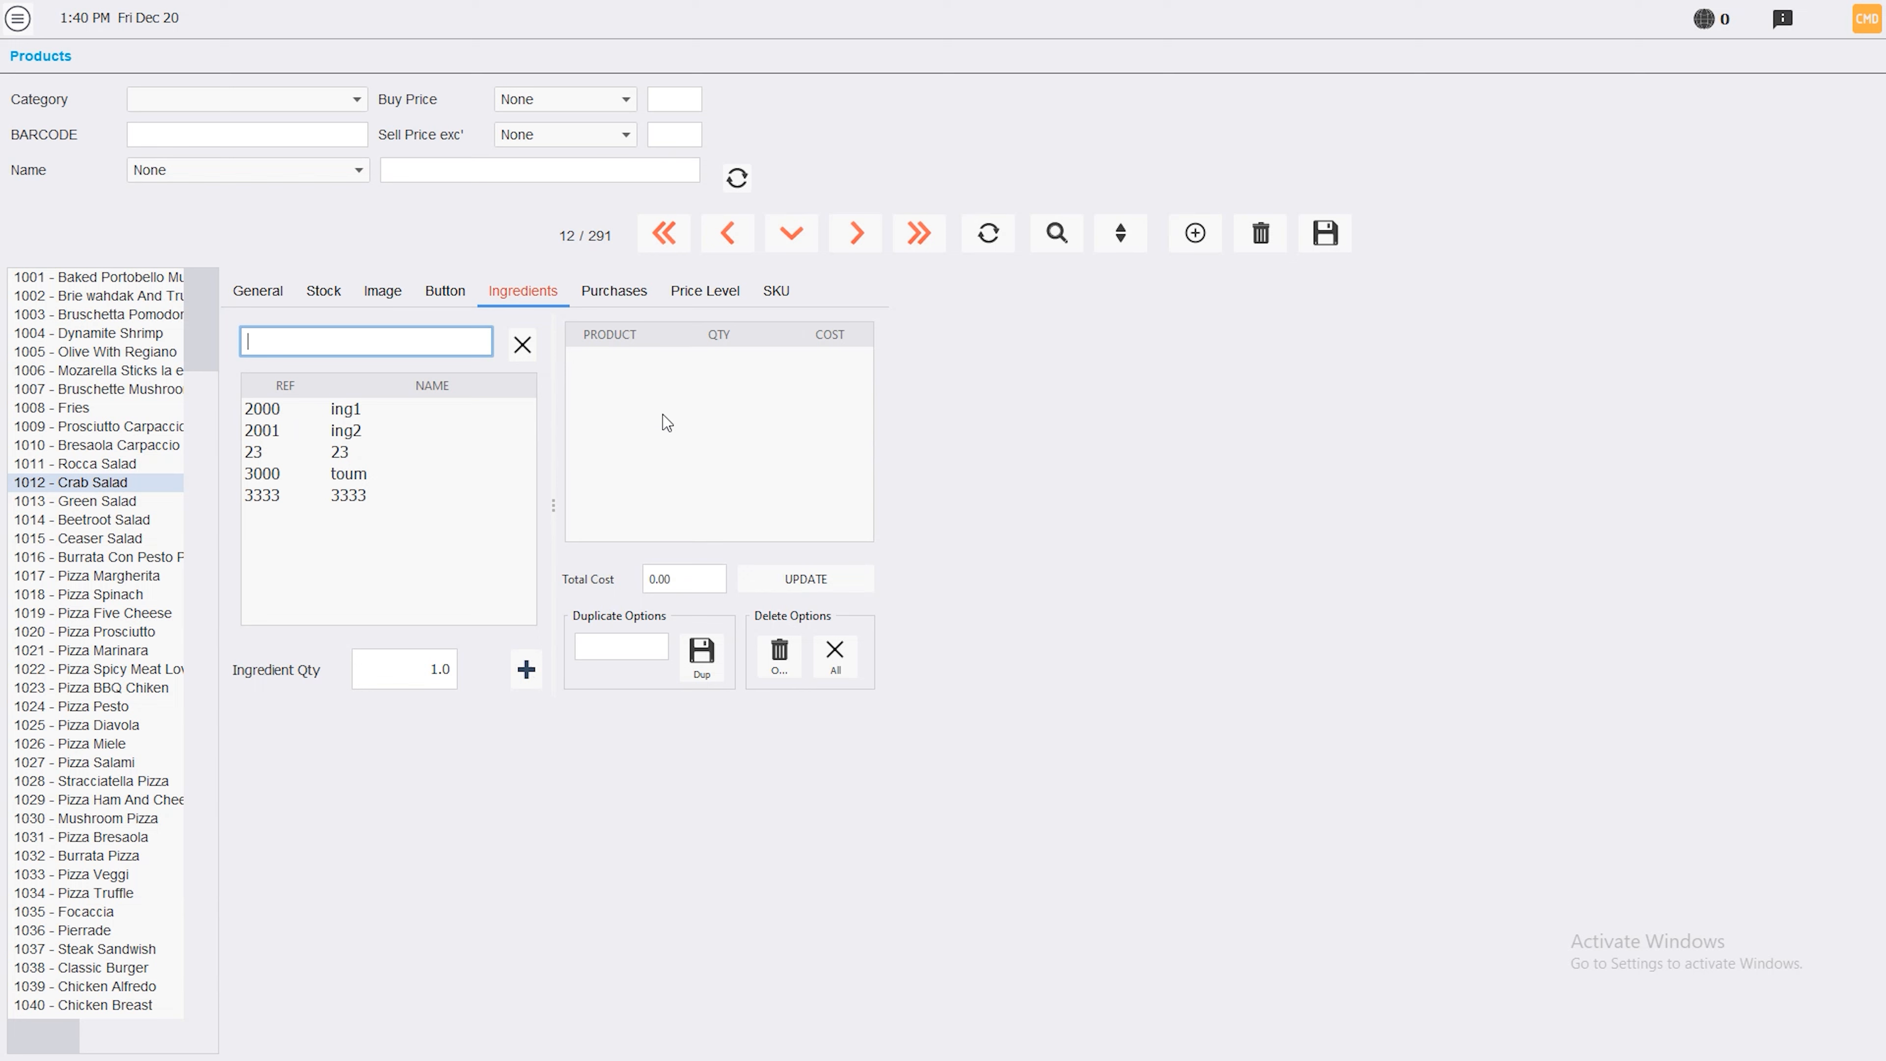
pyautogui.write('in')
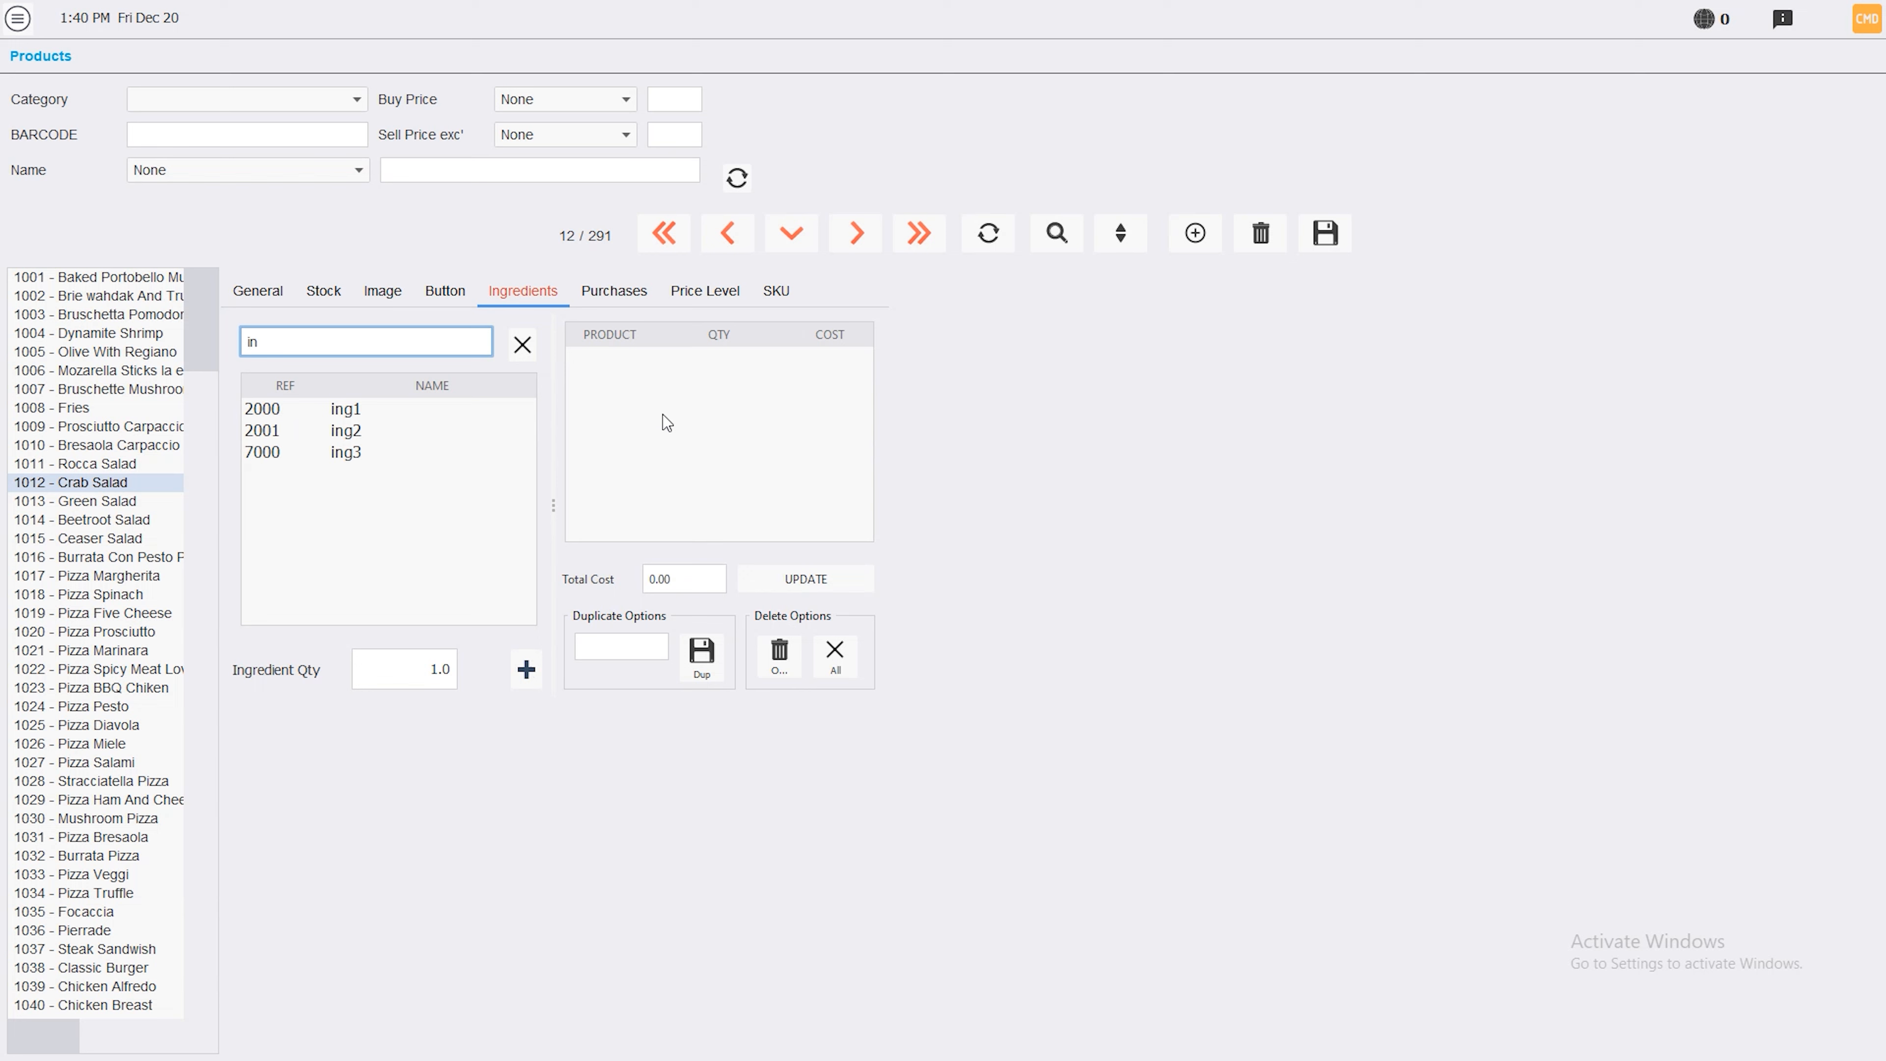
pyautogui.click(331, 452)
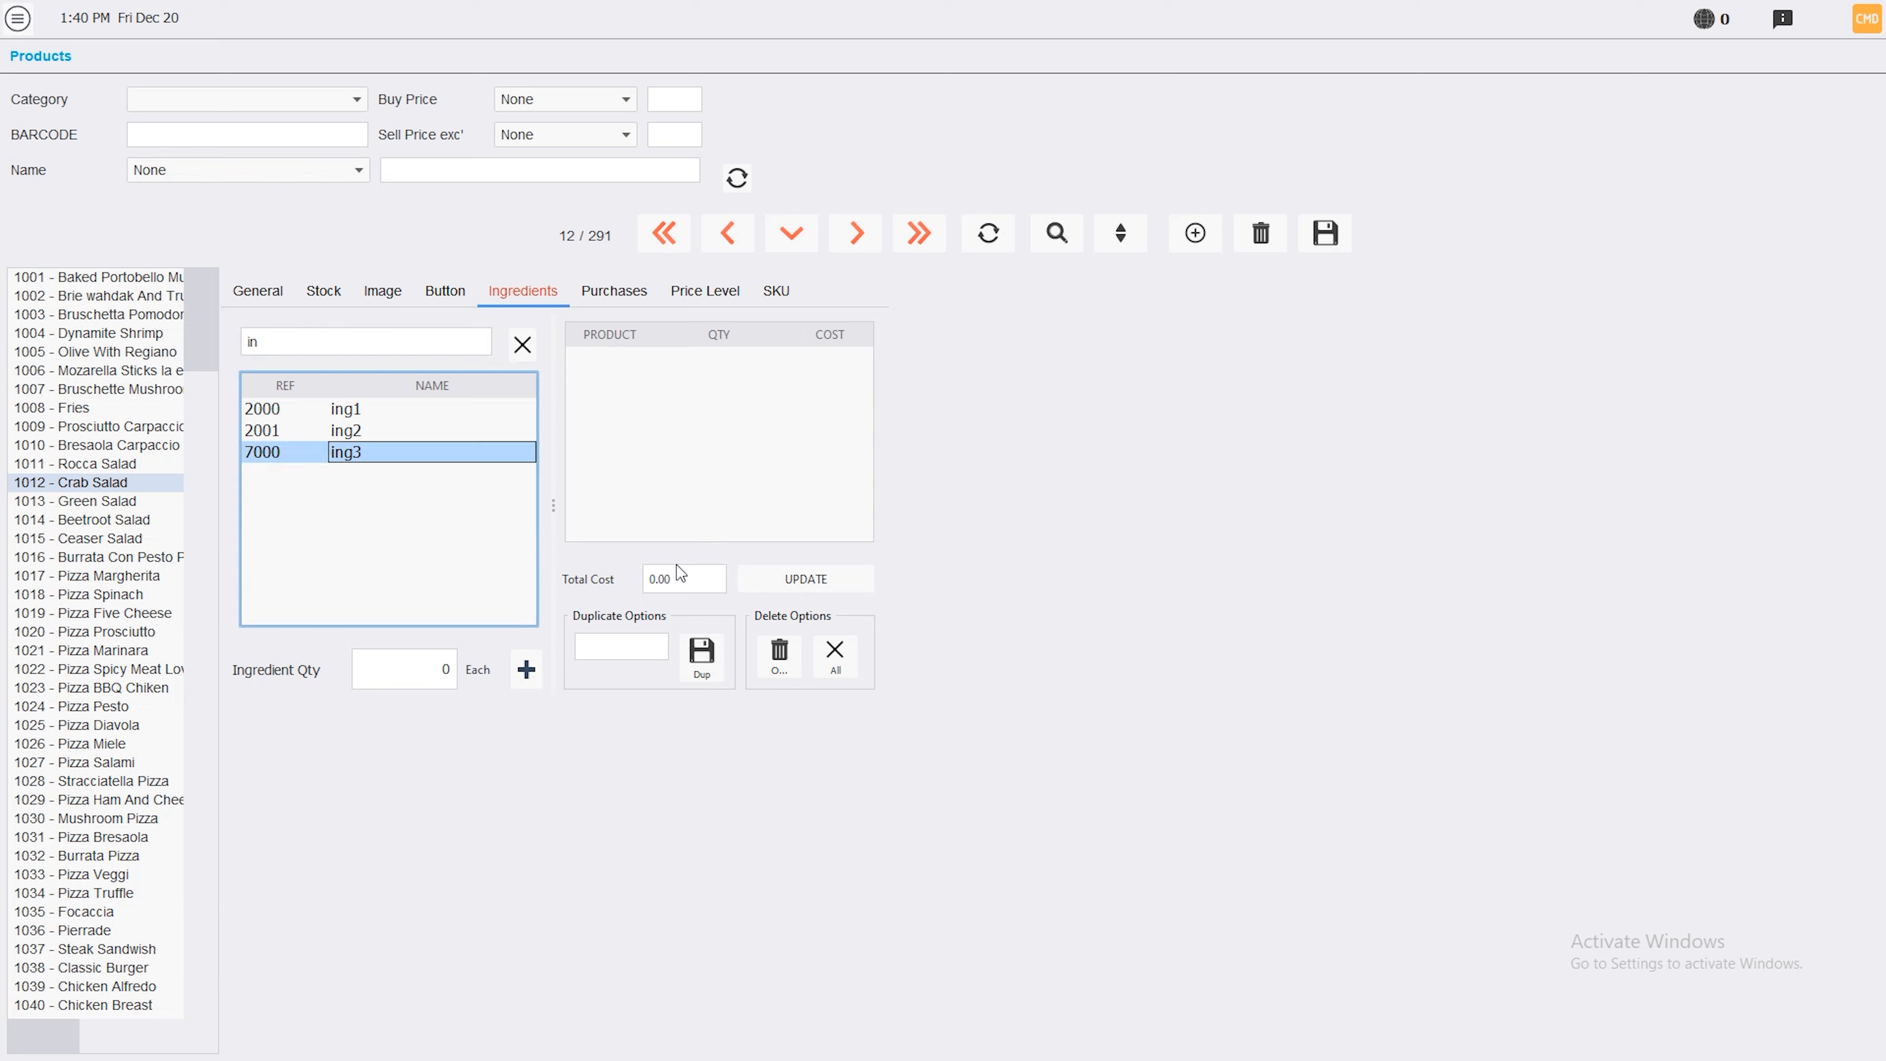
pyautogui.click(438, 672)
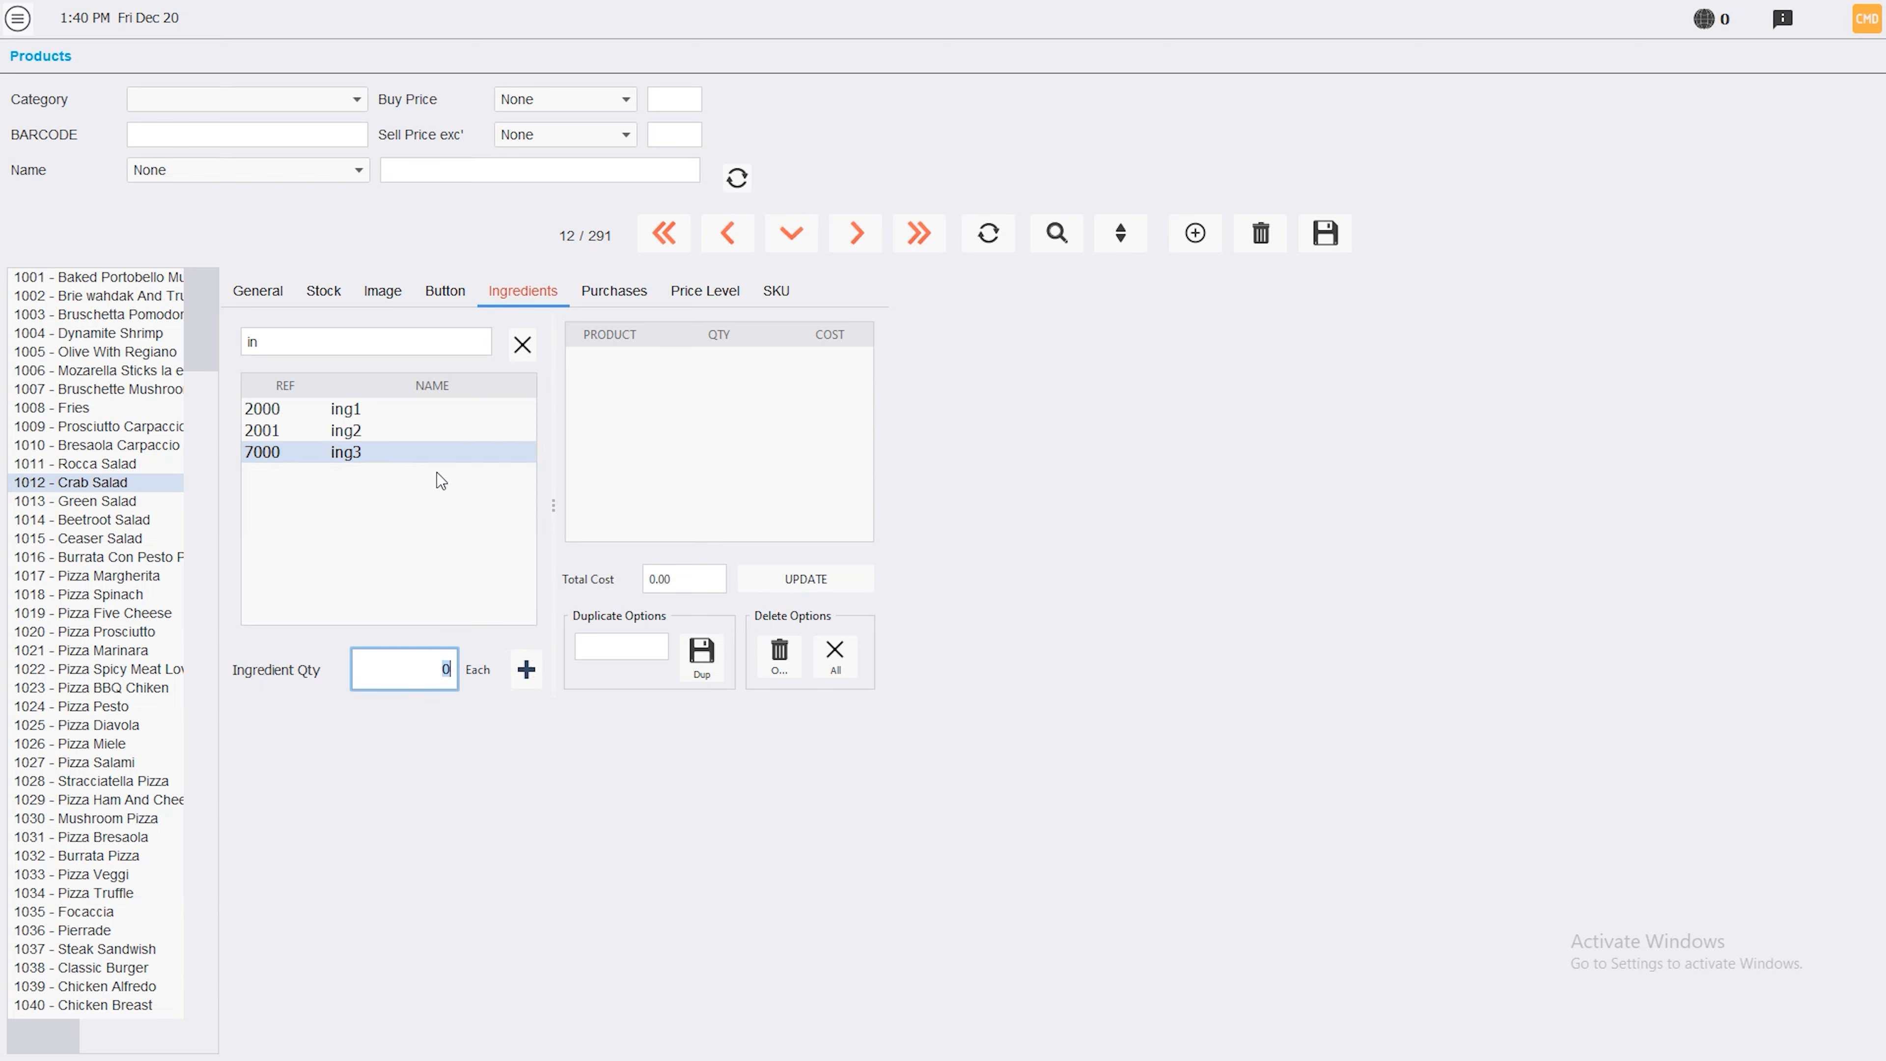
pyautogui.write('1')
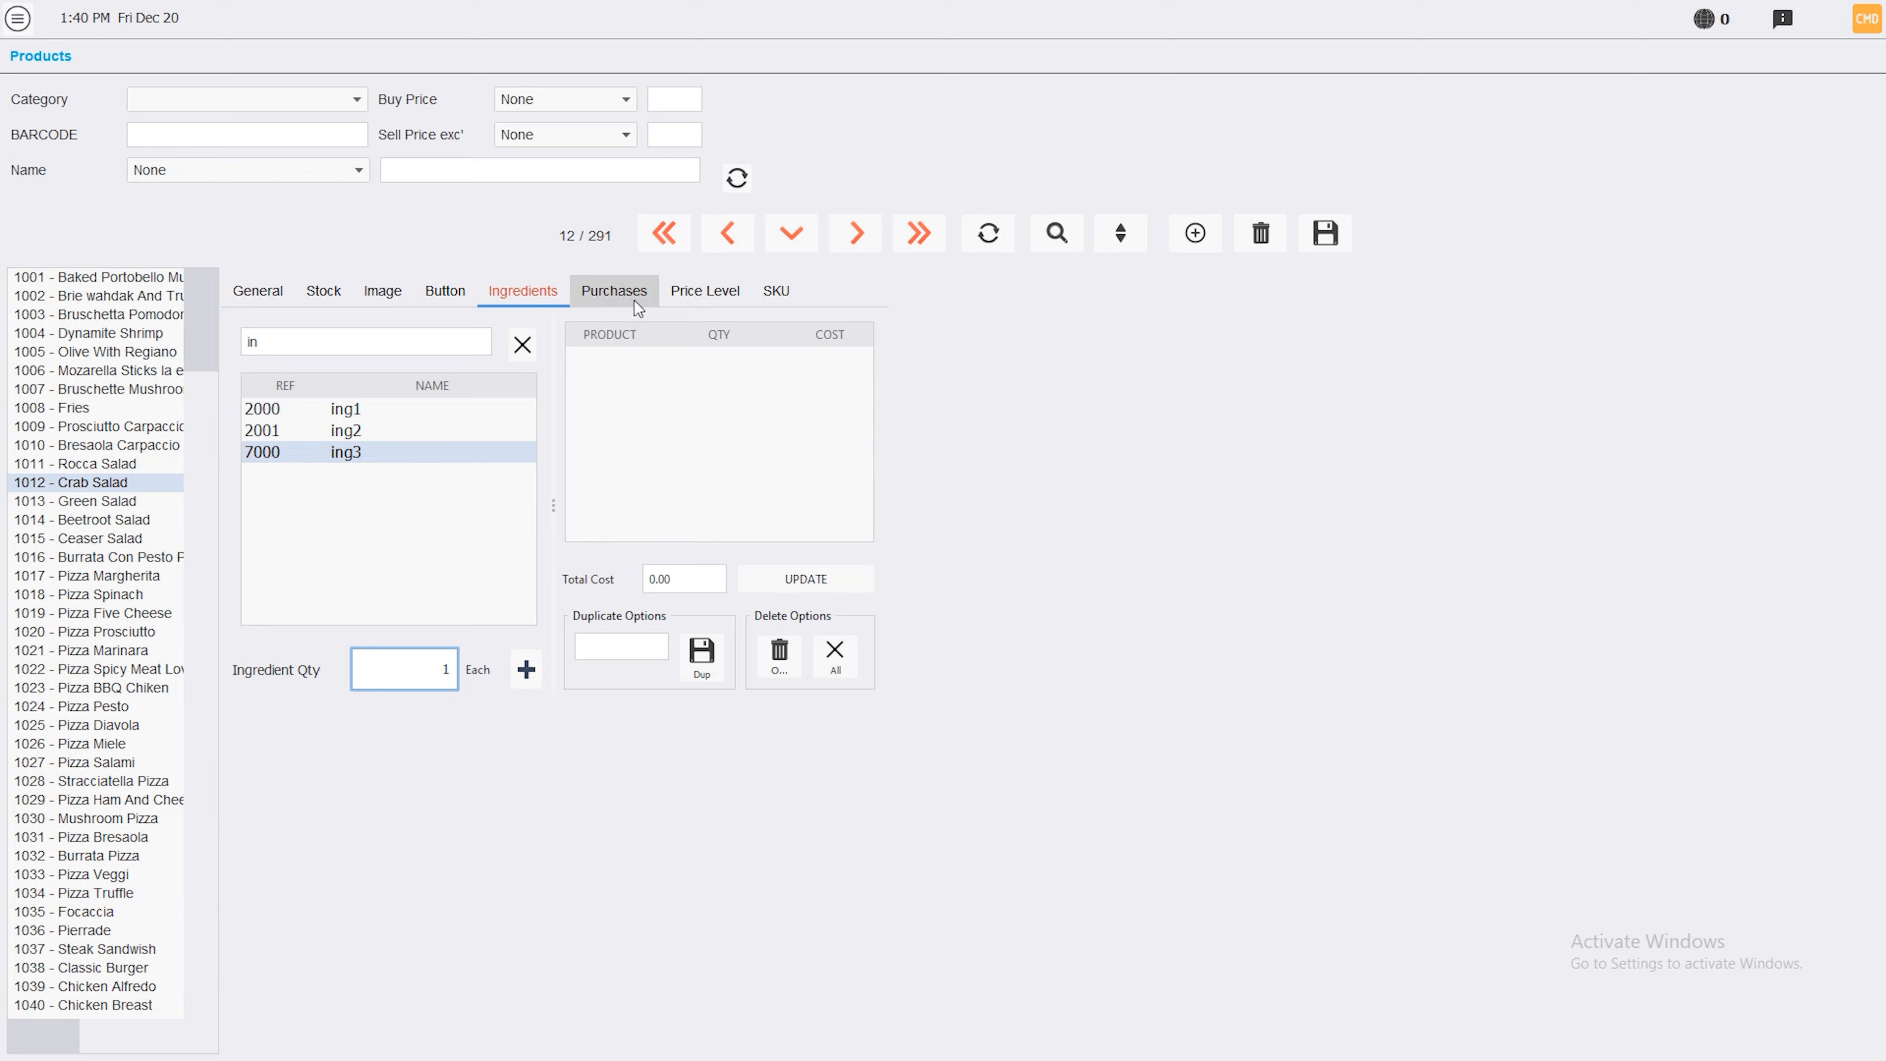
pyautogui.click(525, 670)
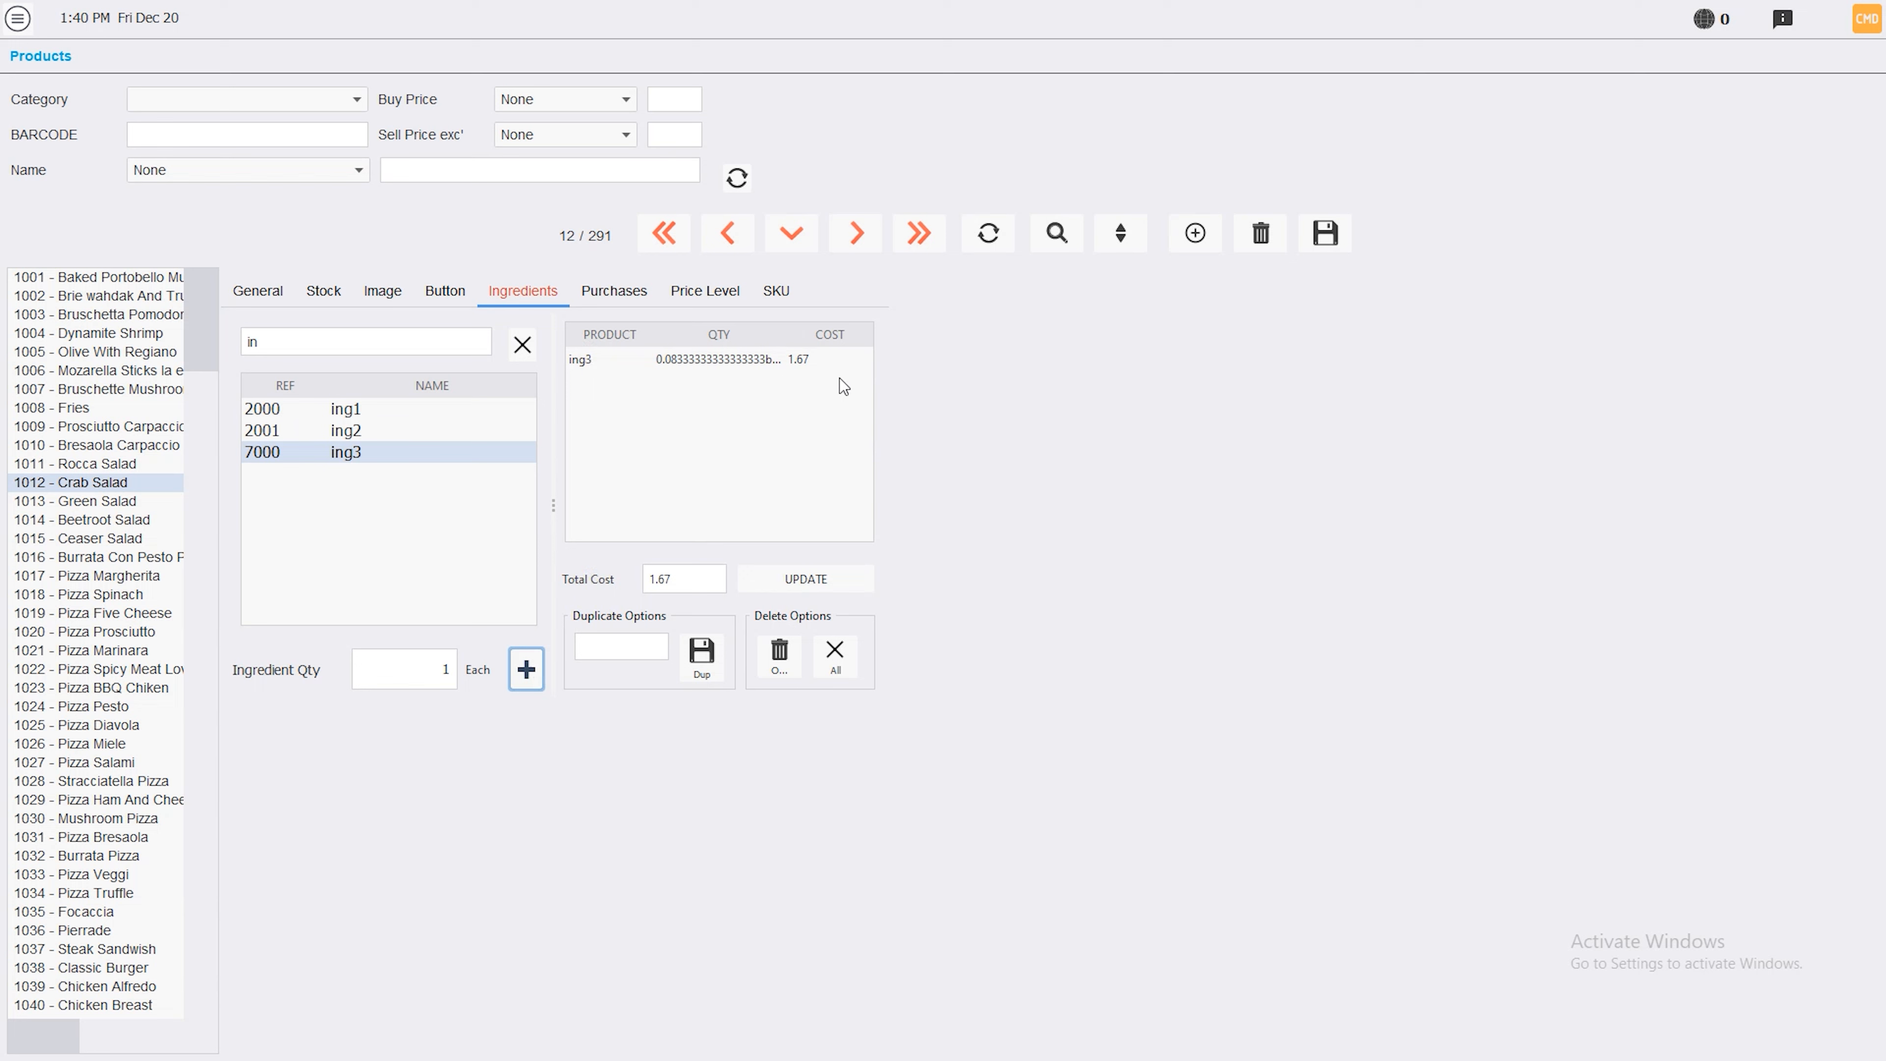
# Add 0.5 of ing1 to the Crab Salad recipe
pyautogui.click(345, 410)
pyautogui.click(445, 677)
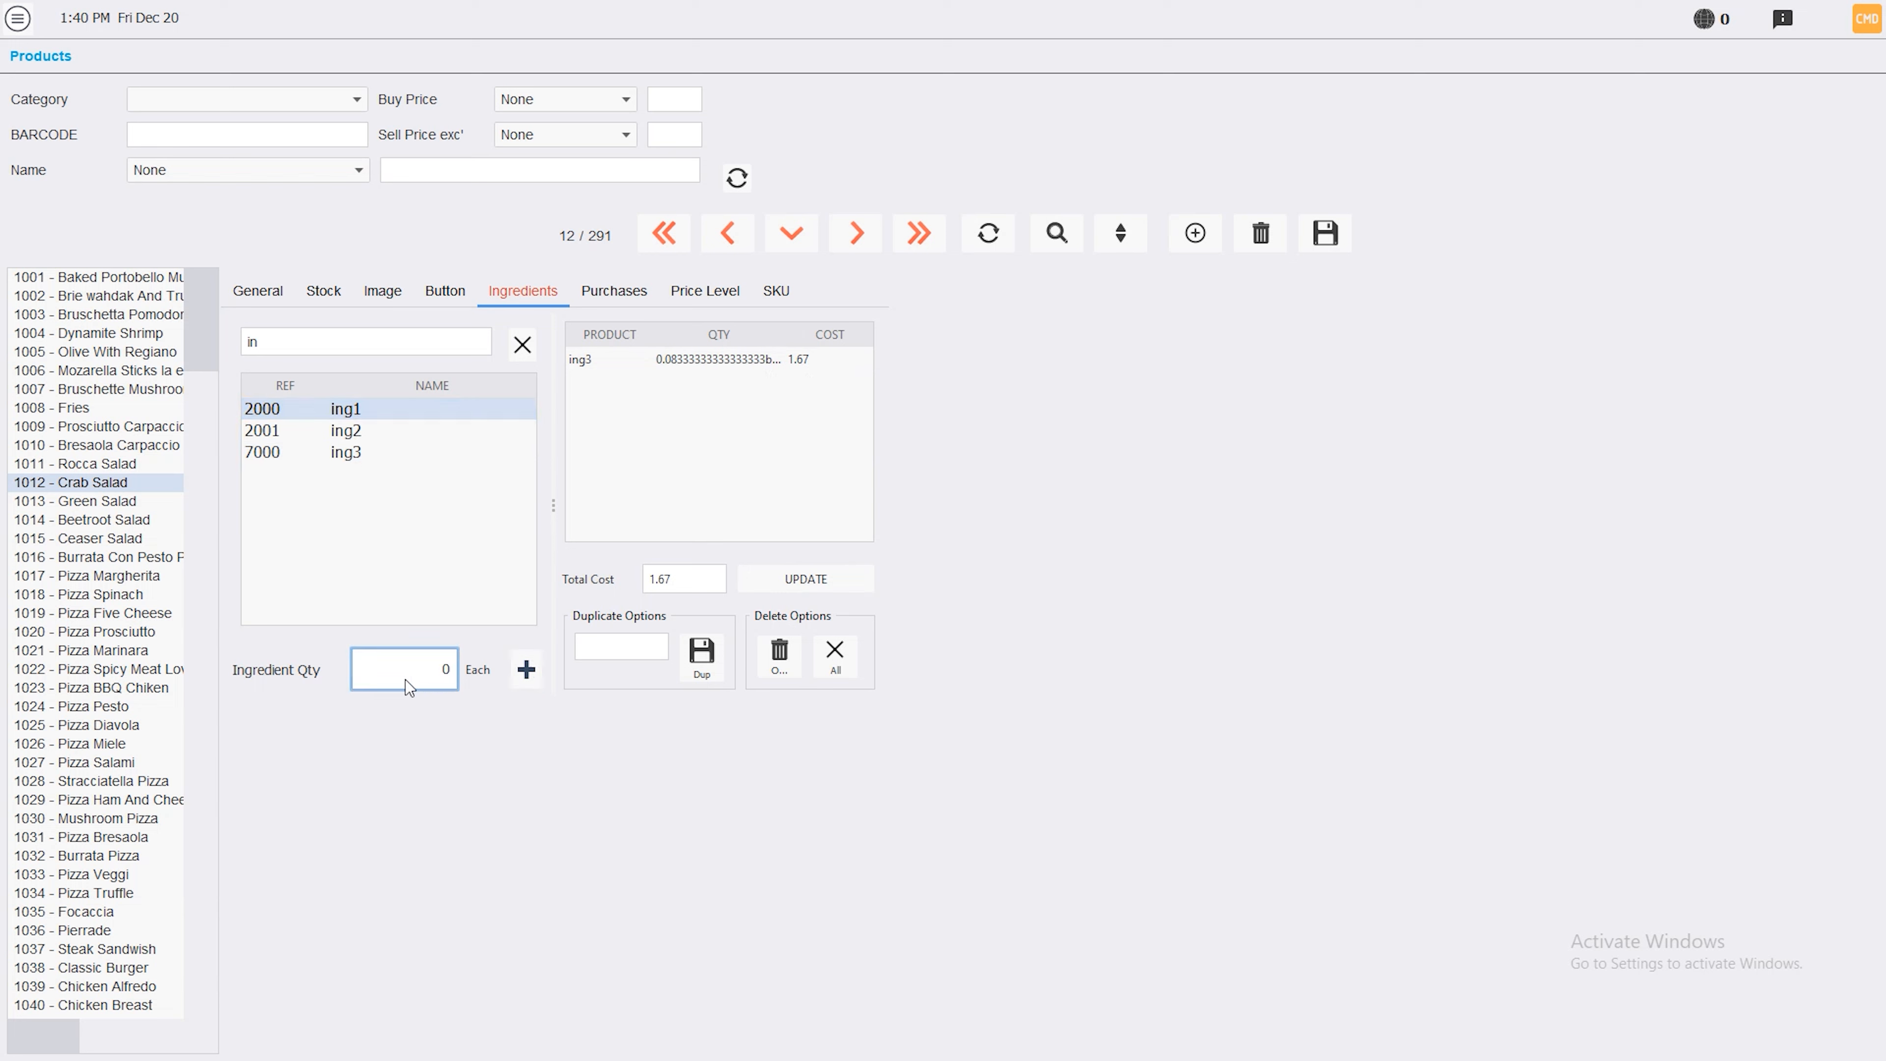
pyautogui.doubleClick(422, 663)
pyautogui.write('0.5')
pyautogui.click(526, 668)
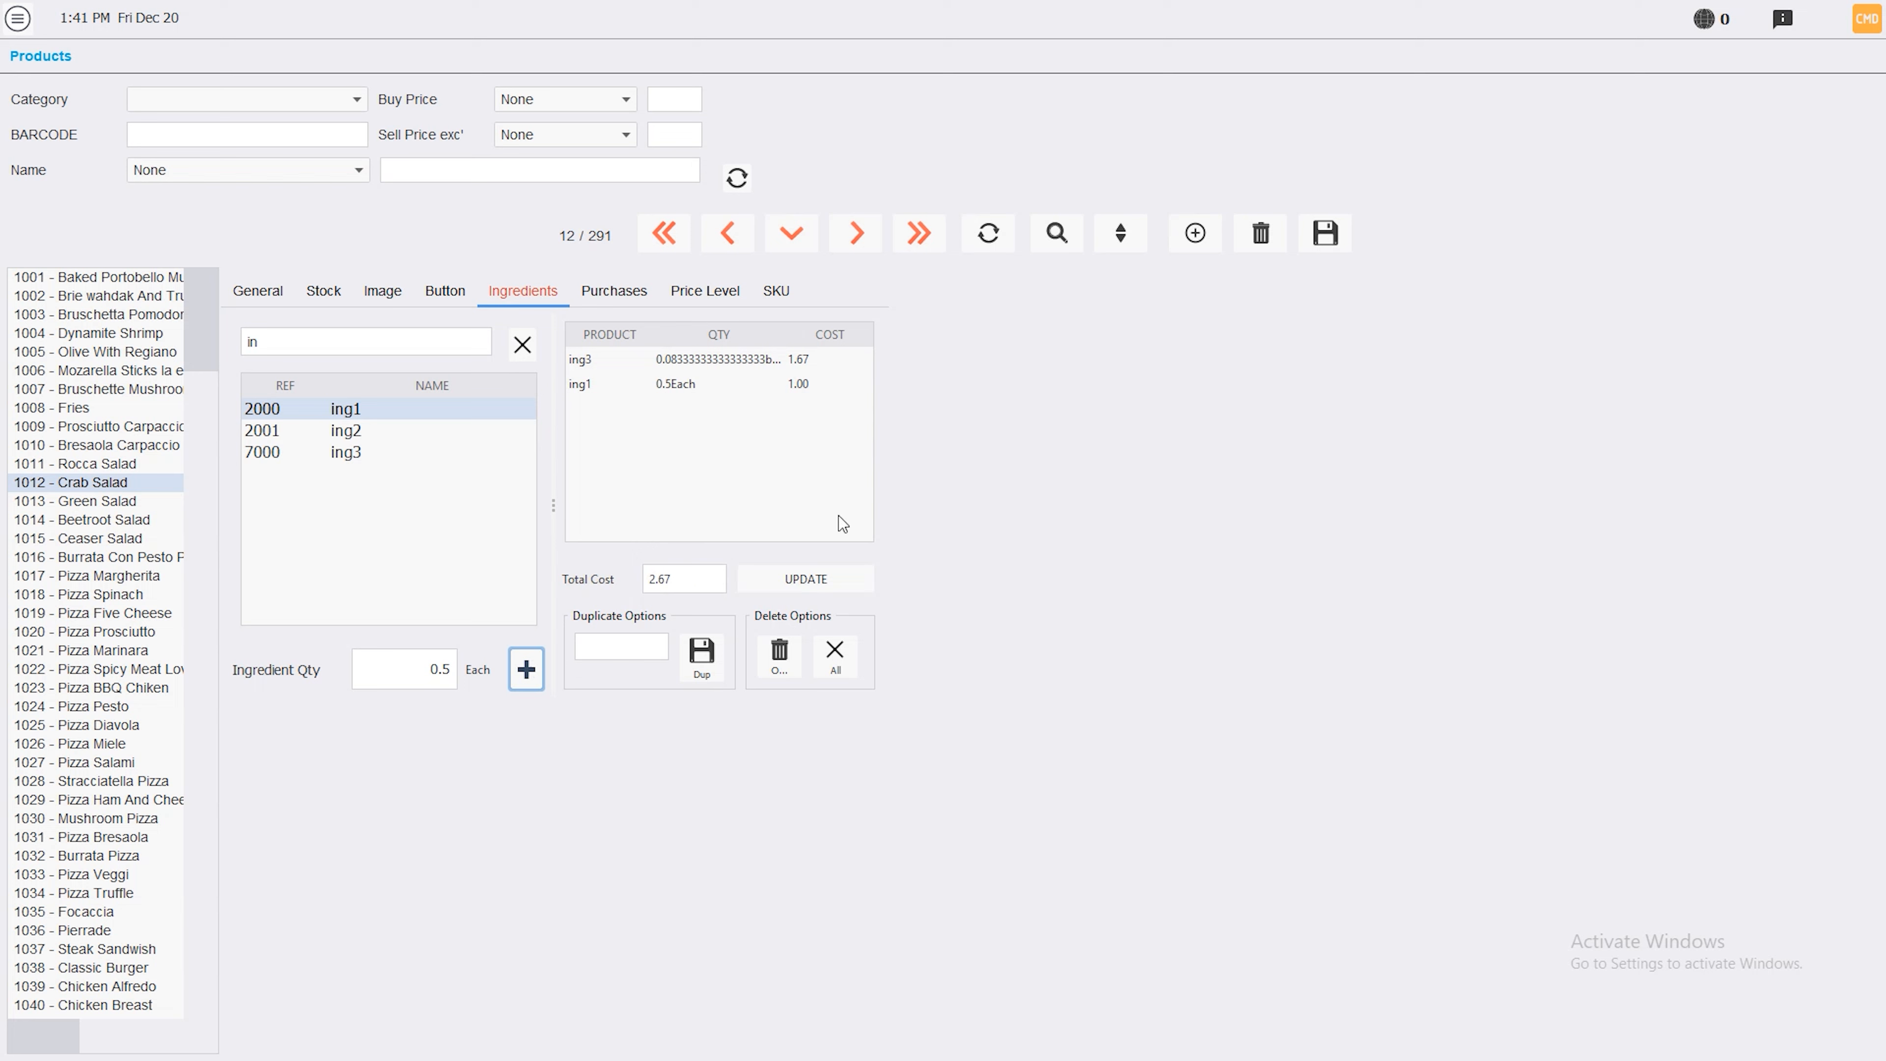
pyautogui.click(258, 290)
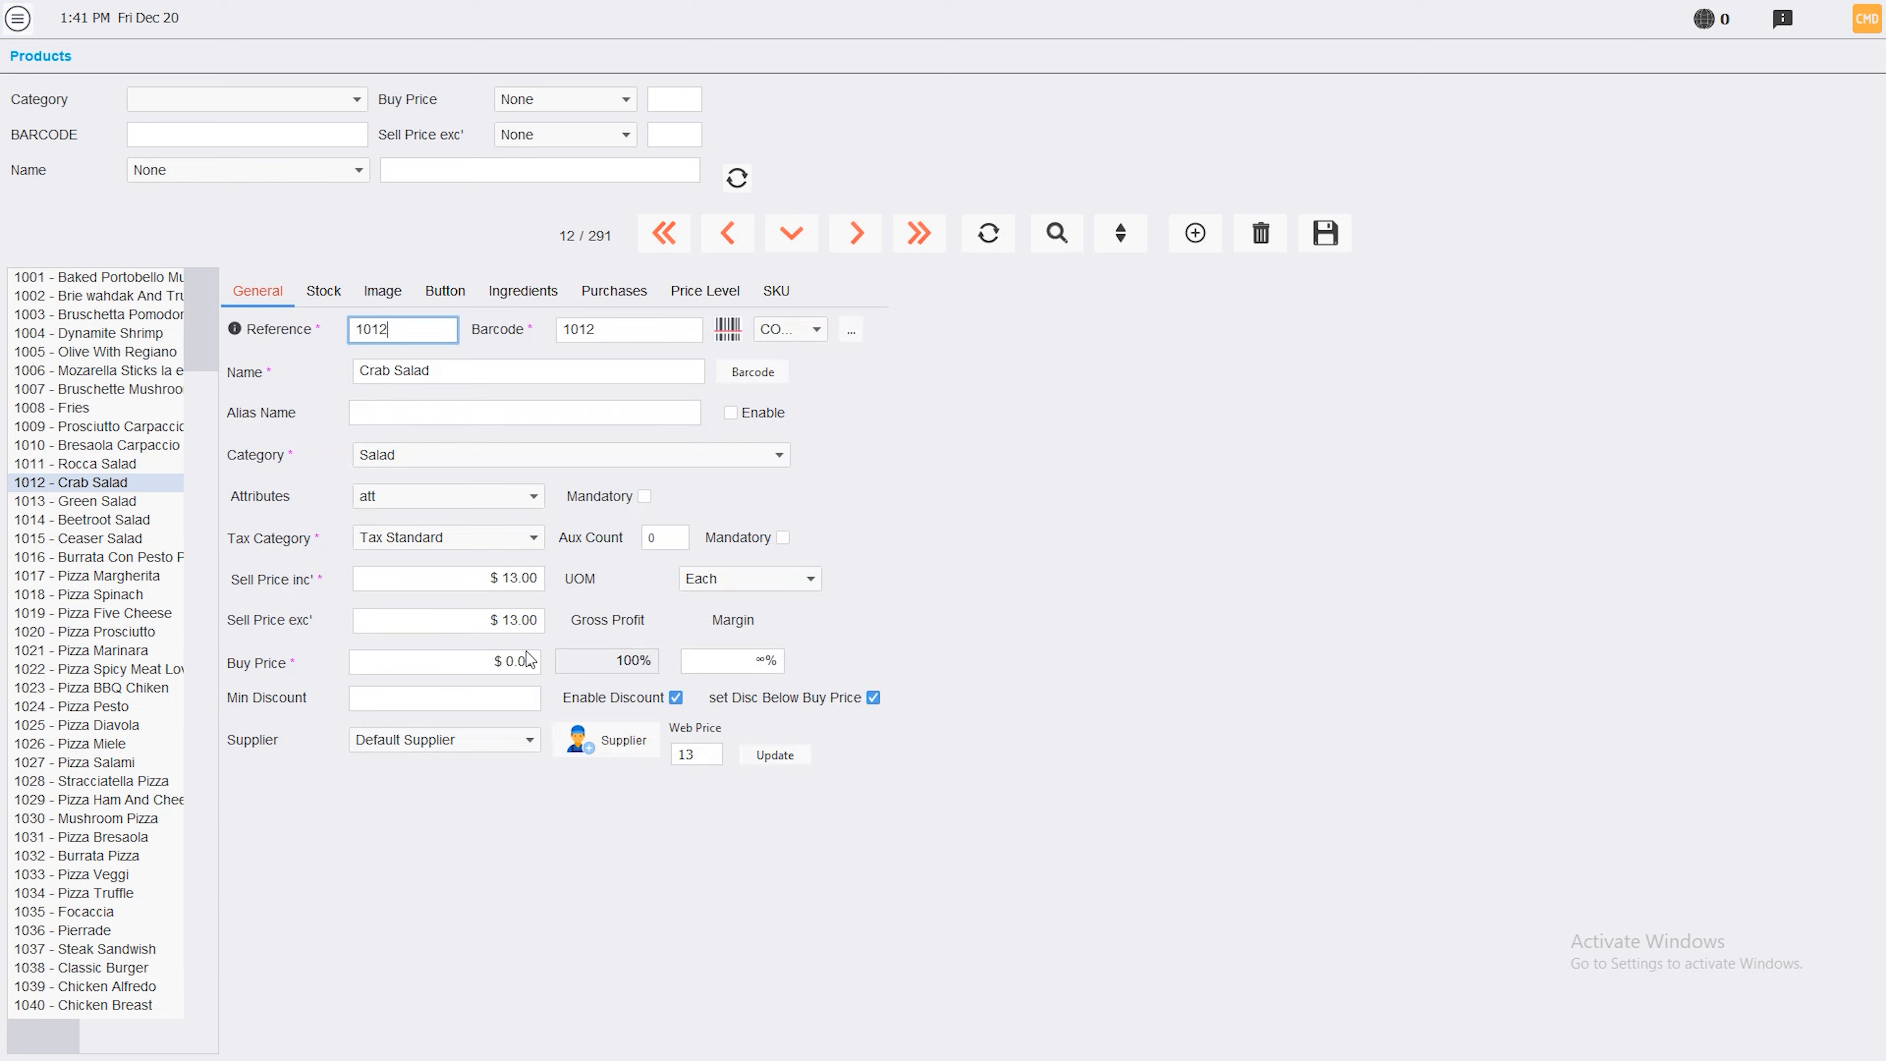
# Update Crab Salad's buy price to the 2.67 recipe cost, then leave for Stock without saving
pyautogui.click(528, 291)
pyautogui.click(837, 570)
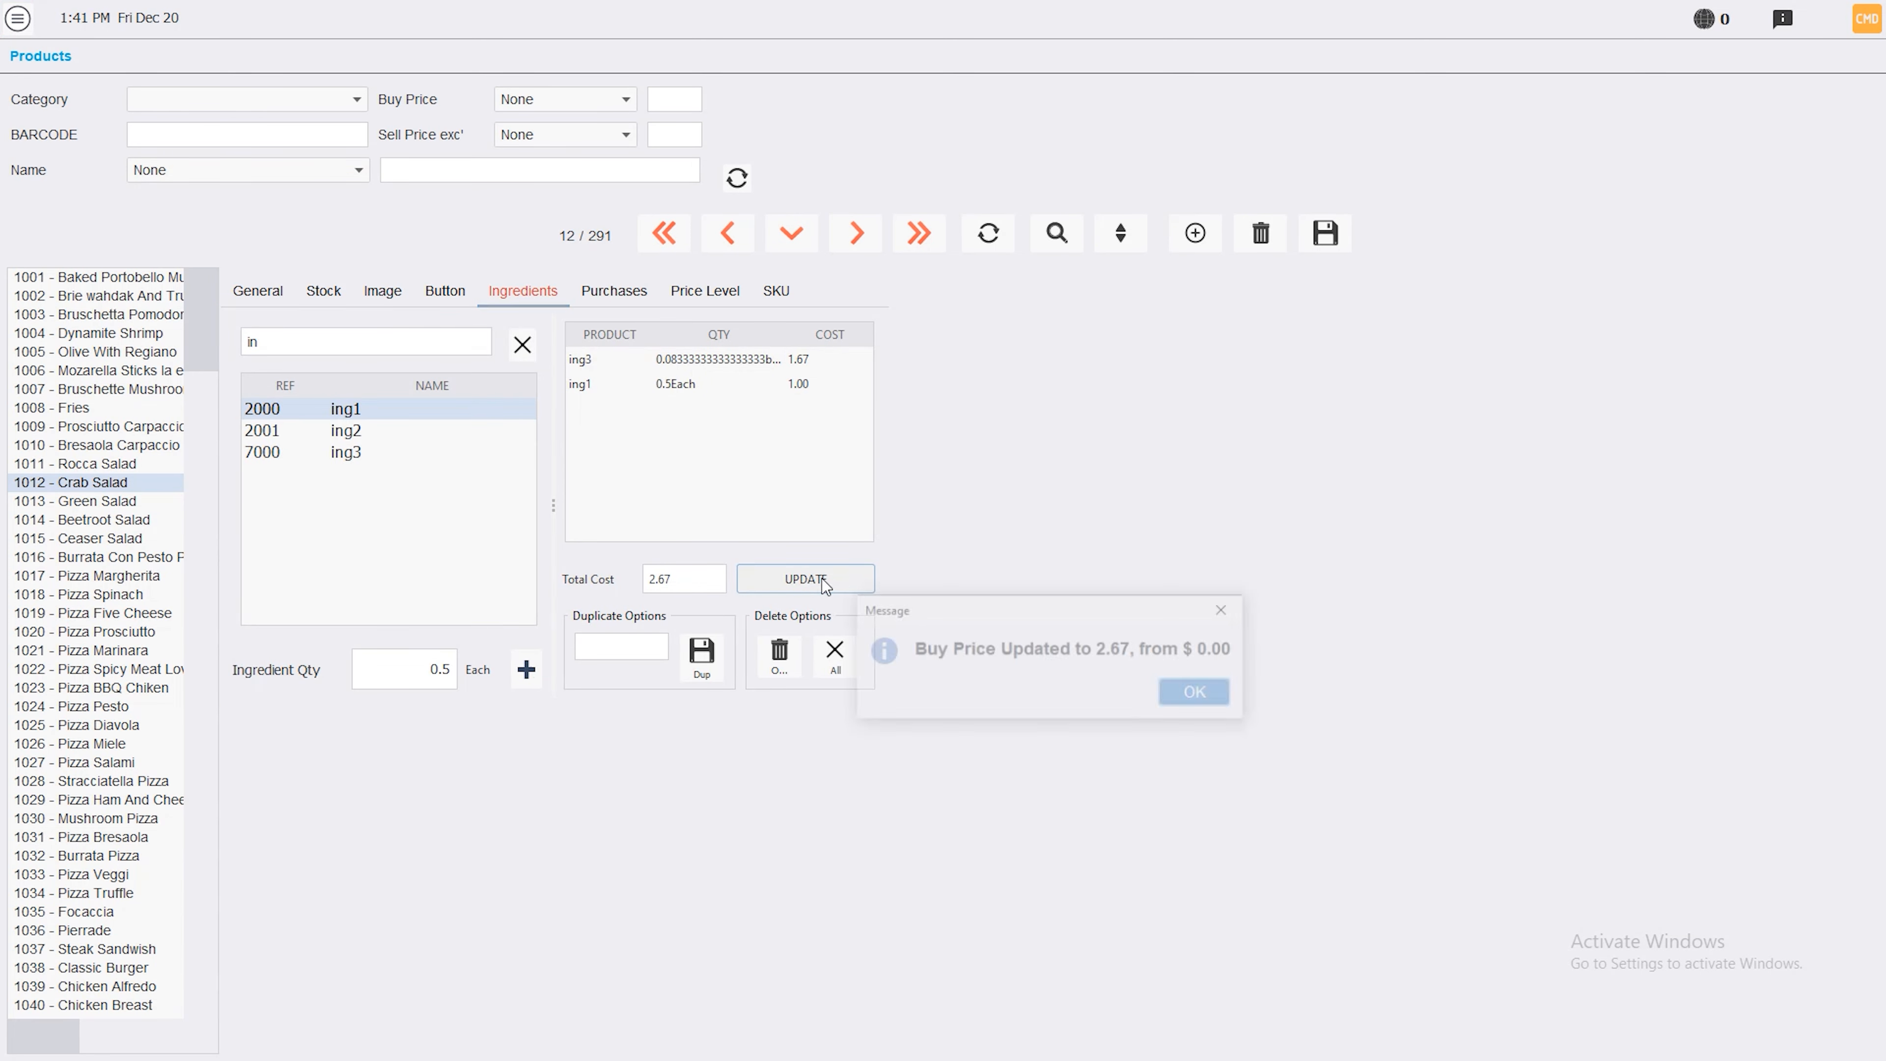
pyautogui.click(1204, 701)
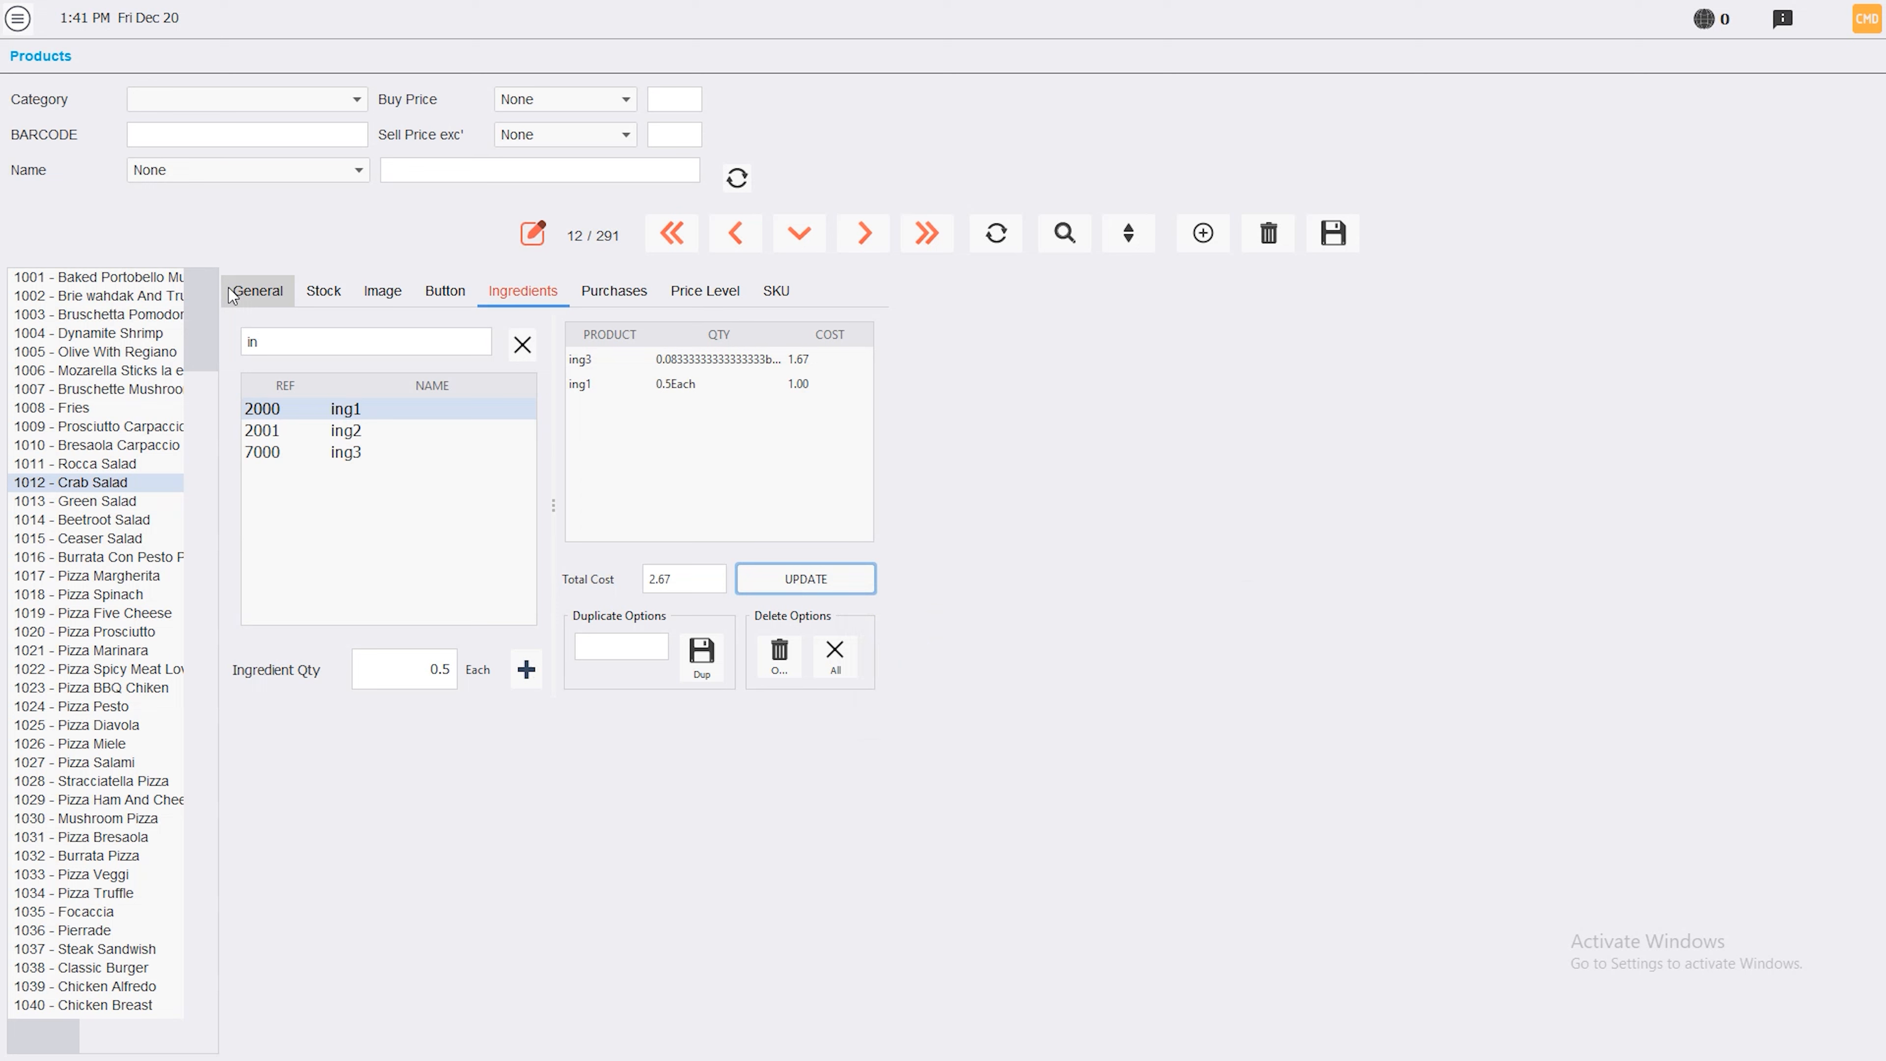
pyautogui.click(257, 290)
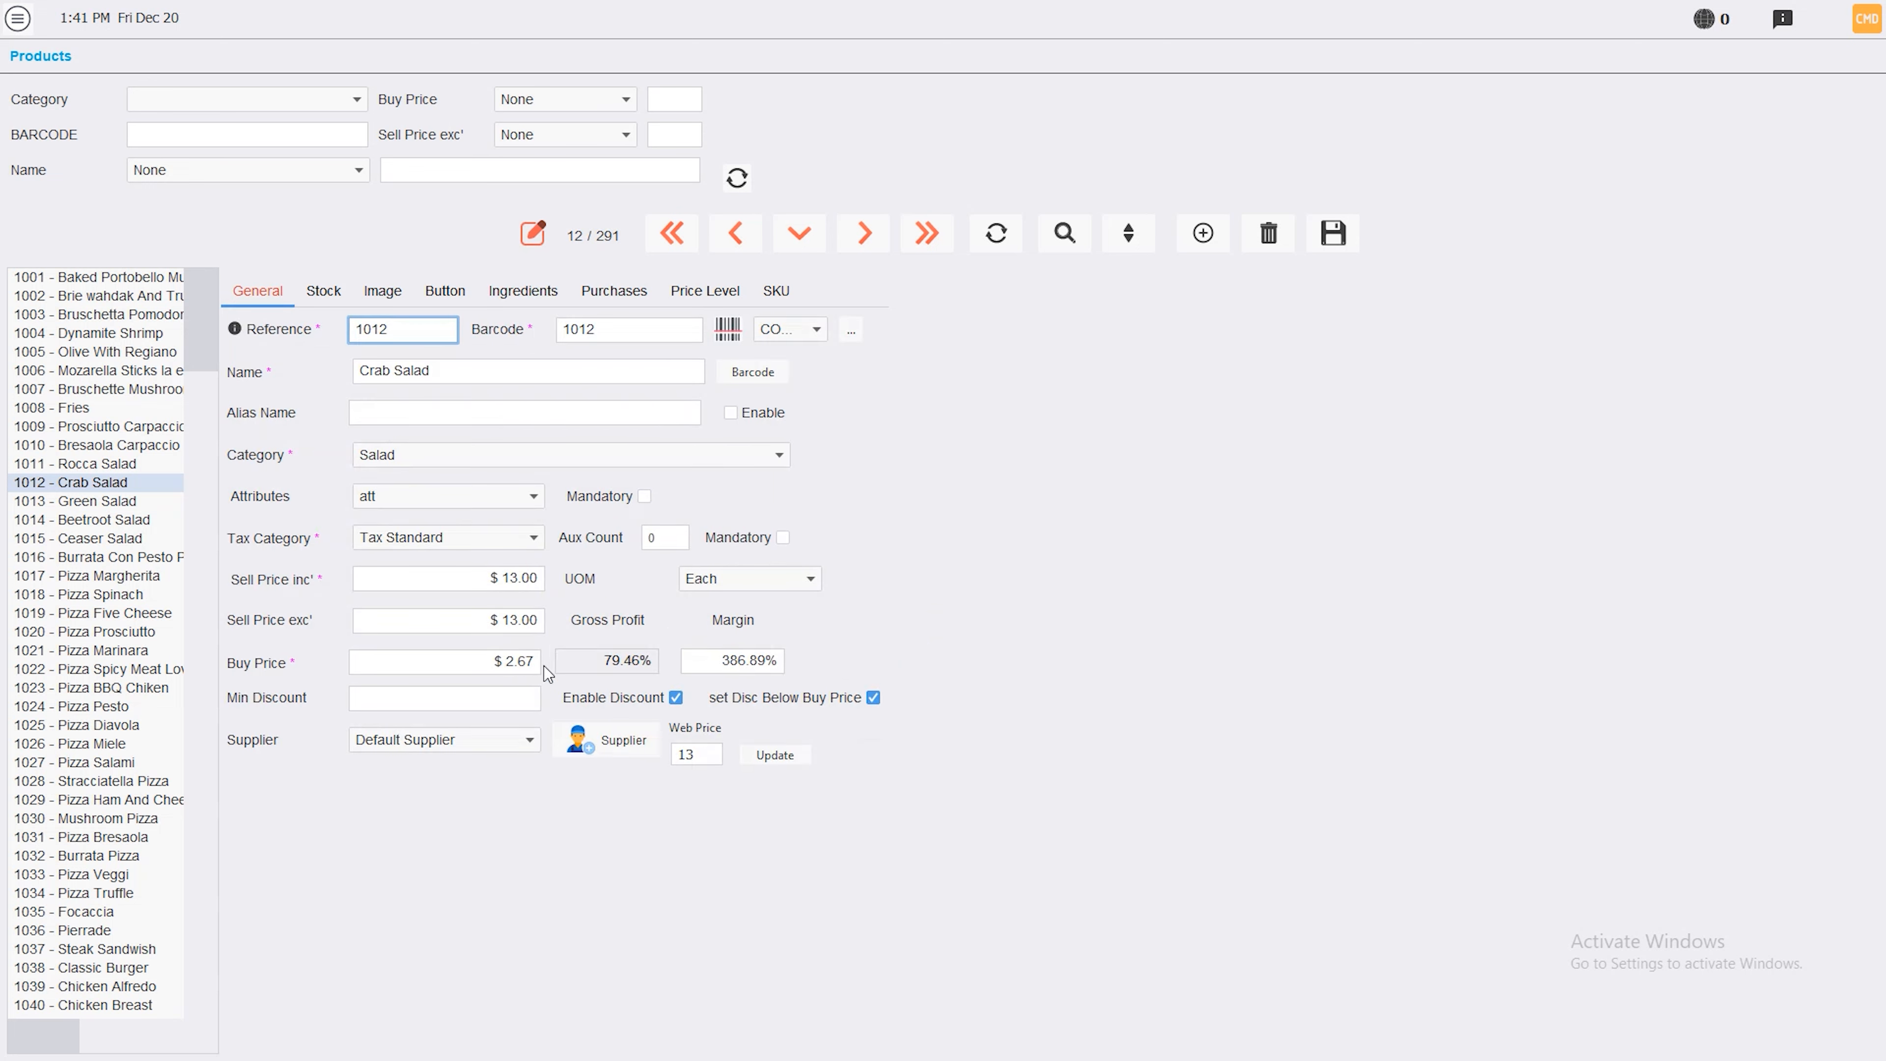
pyautogui.moveTo(475, 666); pyautogui.dragTo(509, 670)
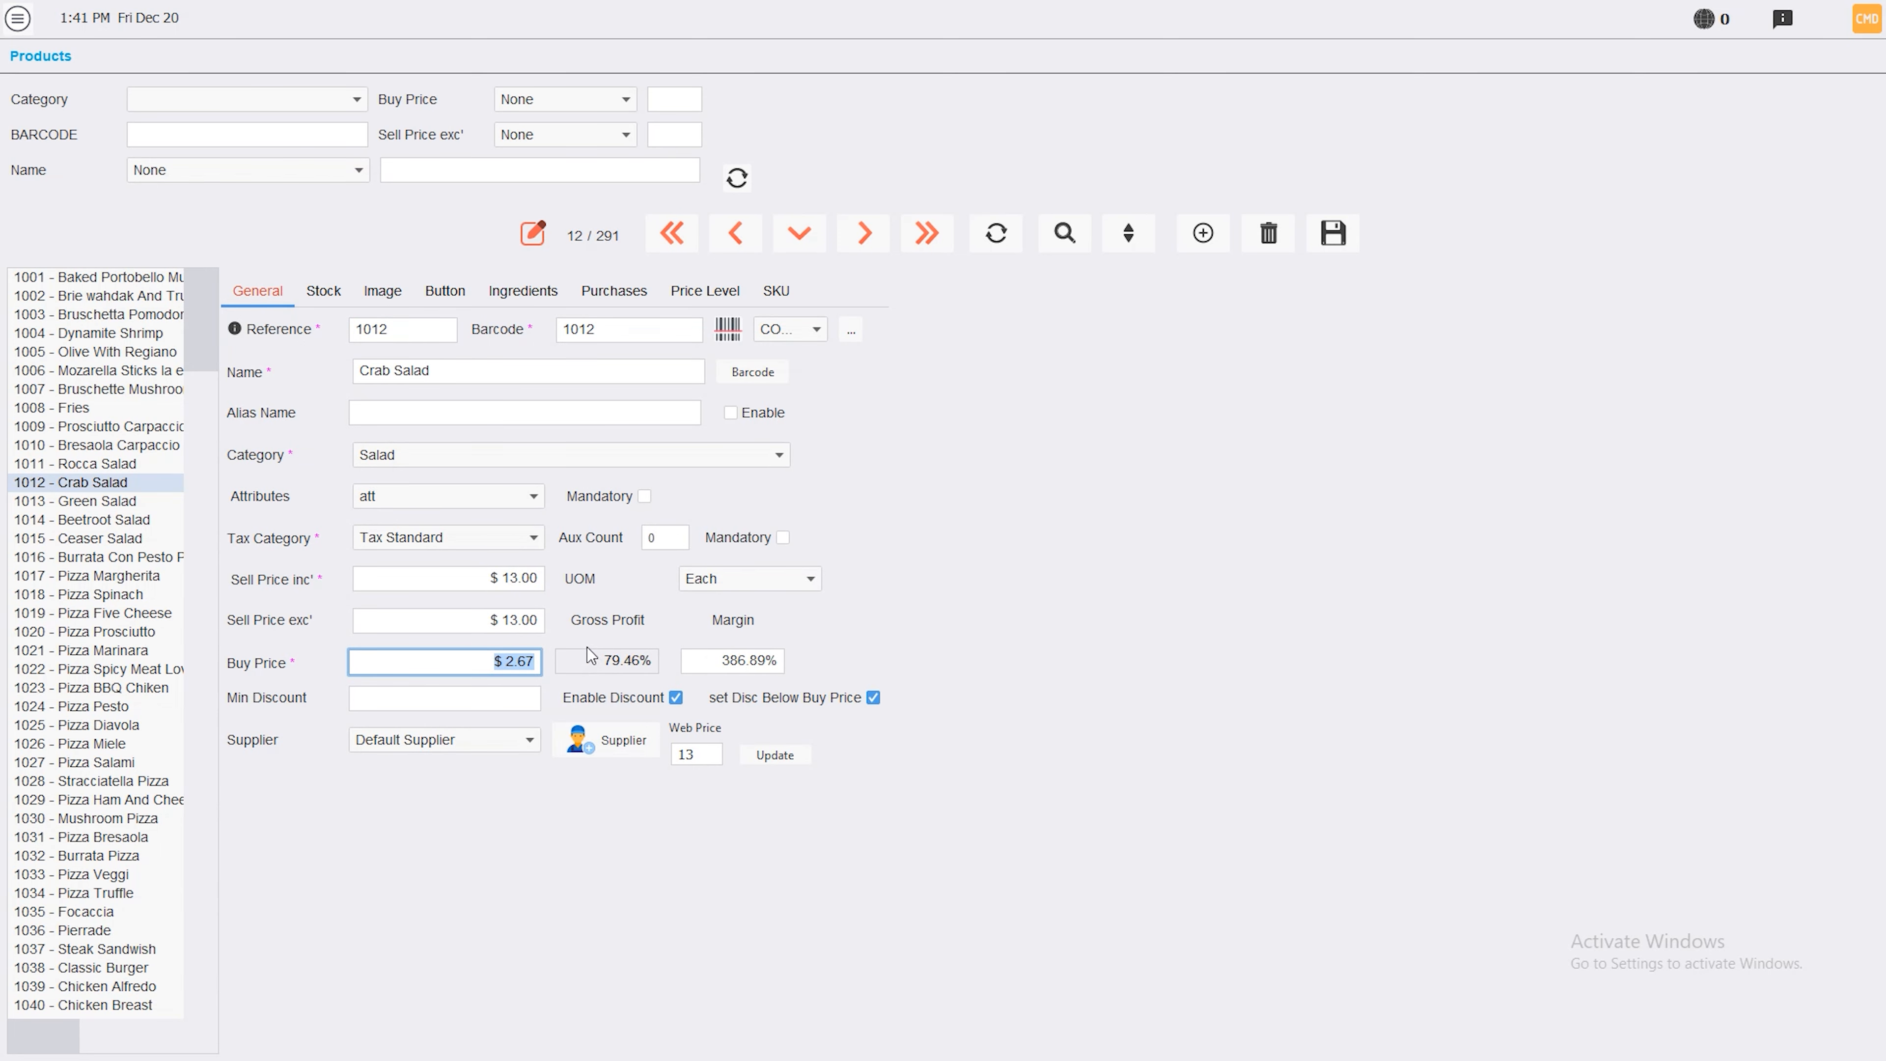
pyautogui.click(18, 18)
pyautogui.click(69, 321)
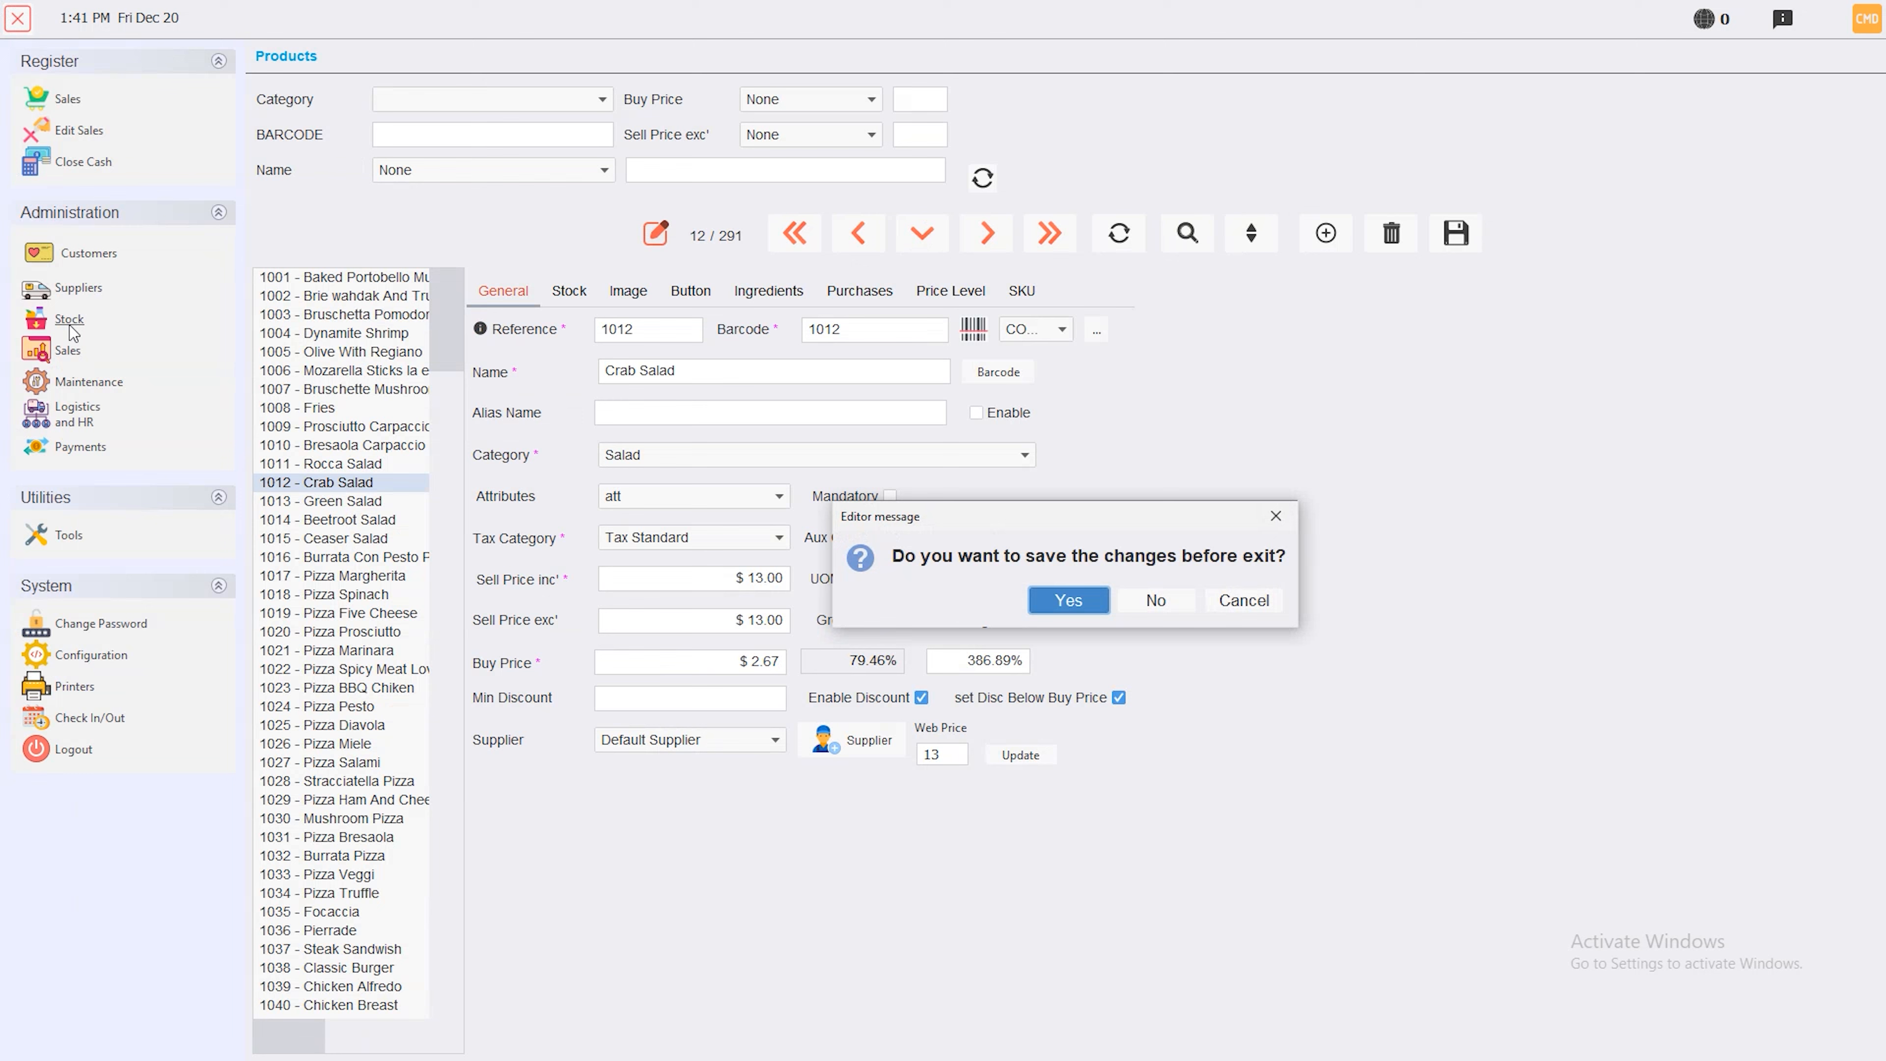
pyautogui.click(1136, 609)
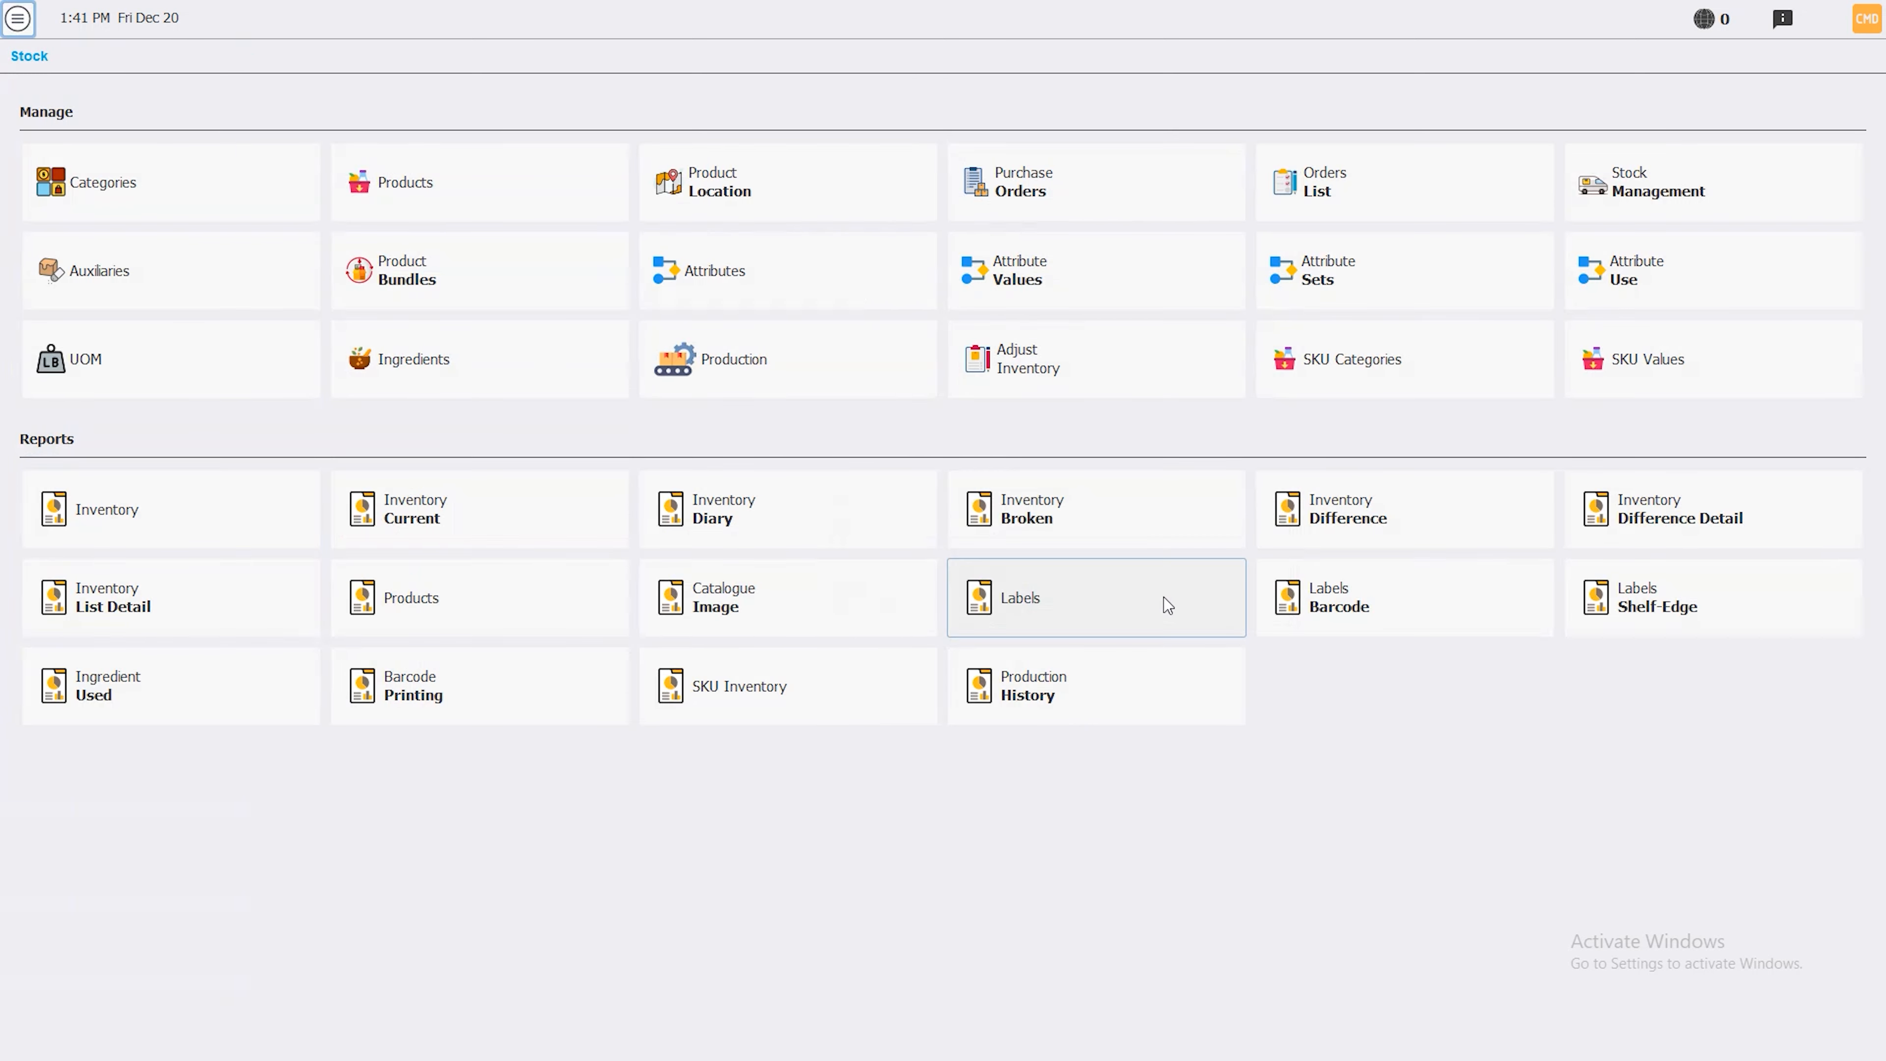